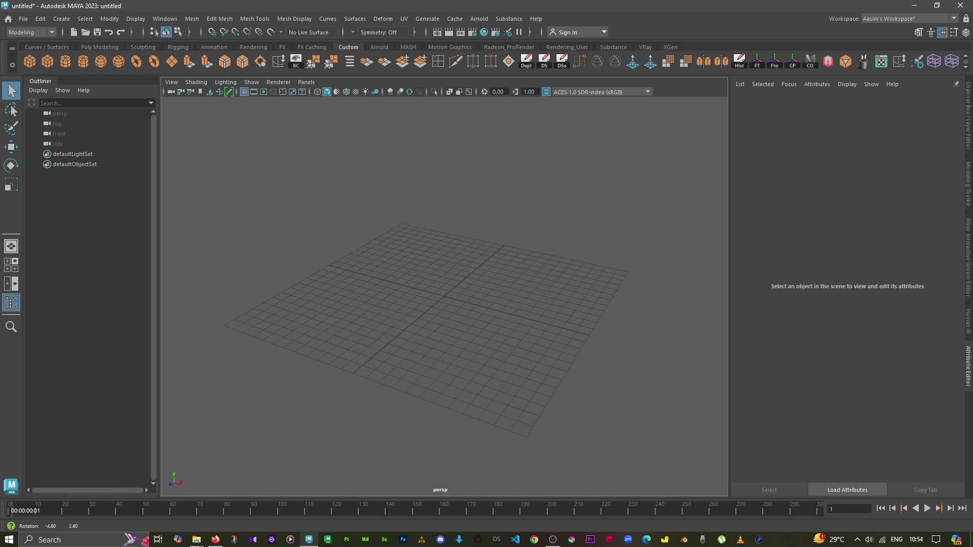
Create a polygon plane at the grid centre and scale it up to 12.277
{"action": "scroll", "coordinate": [444, 286], "scroll_direction": "up", "scroll_amount": 1}
{"action": "scroll", "coordinate": [444, 286], "scroll_direction": "up", "scroll_amount": 2}
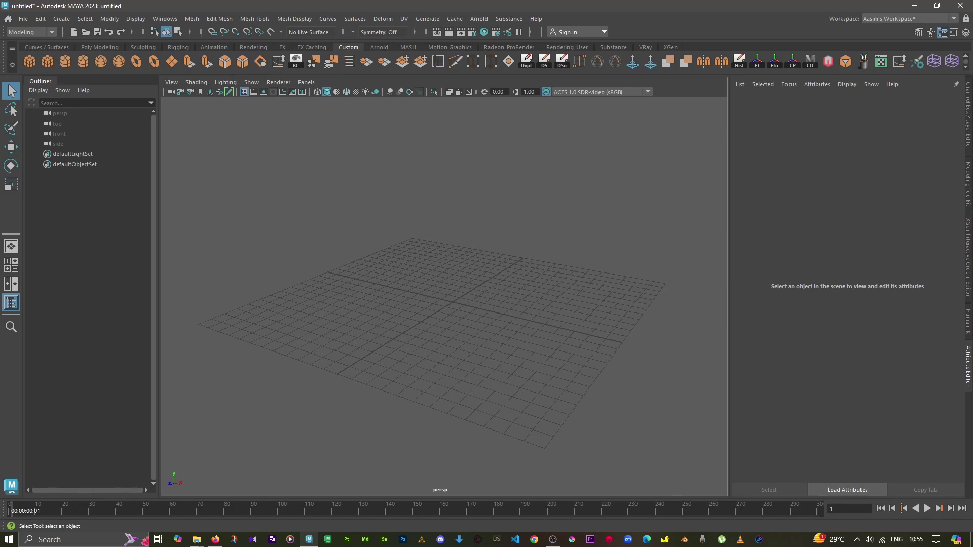
{"action": "left_click_drag", "start_coordinate": [443, 284], "coordinate": [456, 284], "text": "alt"}
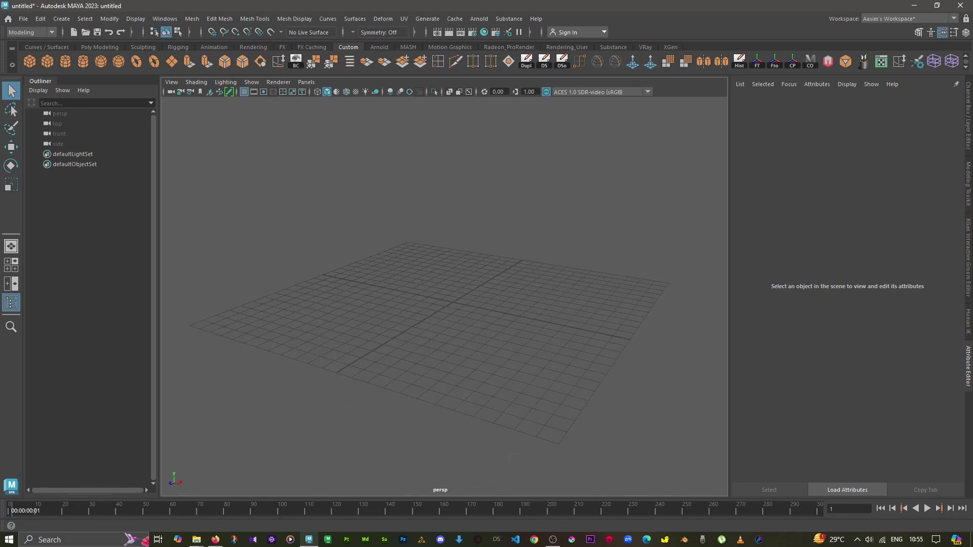
{"action": "double_click", "coordinate": [171, 62]}
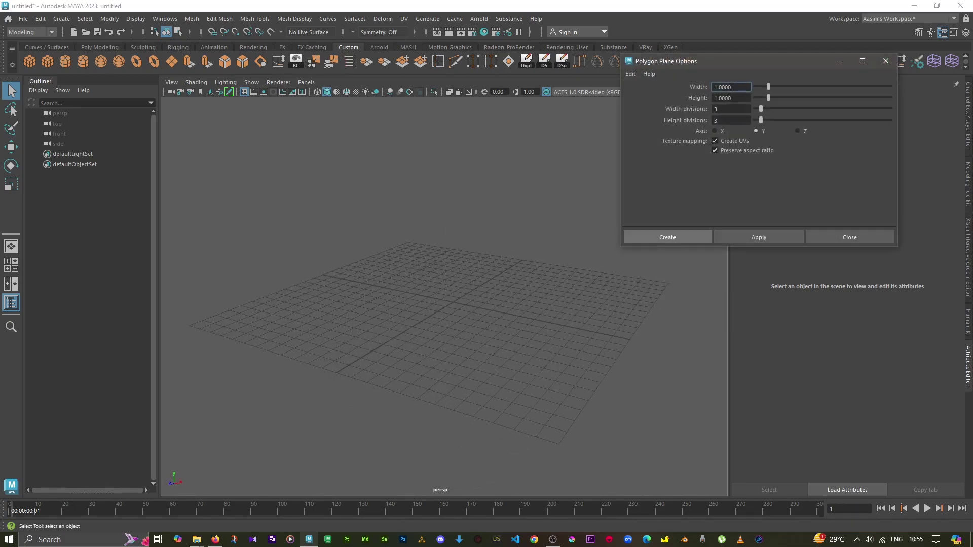
{"action": "left_click", "coordinate": [669, 235]}
{"action": "scroll", "coordinate": [456, 304], "scroll_direction": "up", "scroll_amount": 2}
{"action": "scroll", "coordinate": [456, 304], "scroll_direction": "up", "scroll_amount": 3}
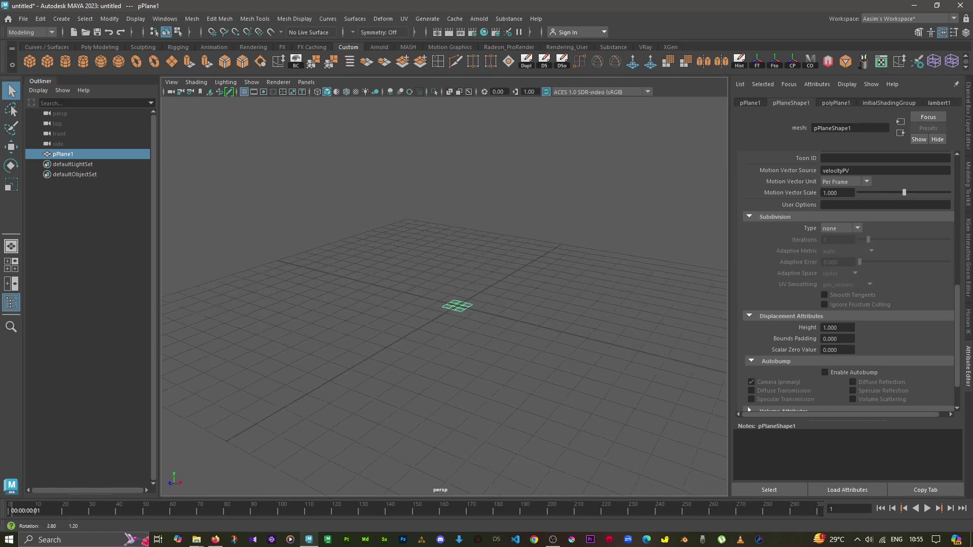
{"action": "scroll", "coordinate": [456, 304], "scroll_direction": "up", "scroll_amount": 2}
{"action": "key", "text": "r"}
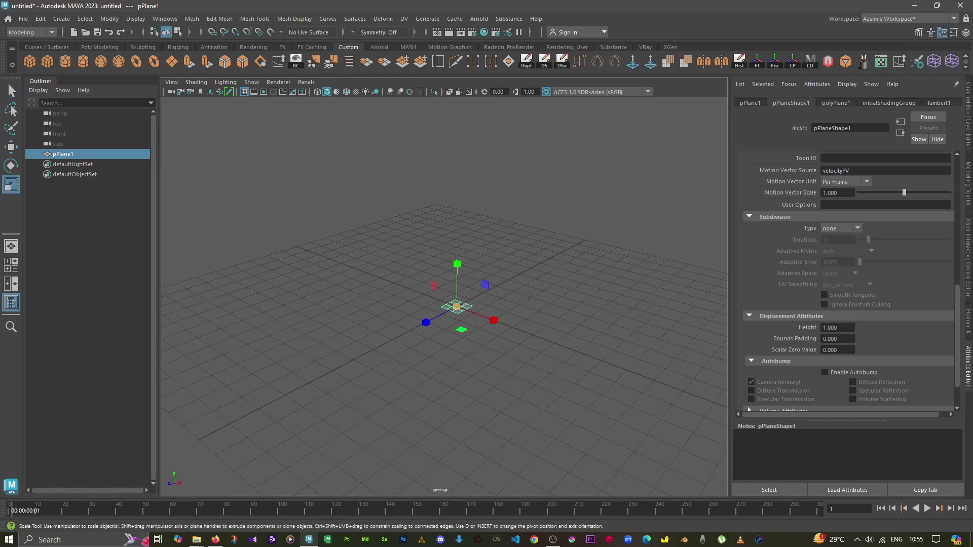
{"action": "left_click_drag", "start_coordinate": [457, 306], "coordinate": [547, 304]}
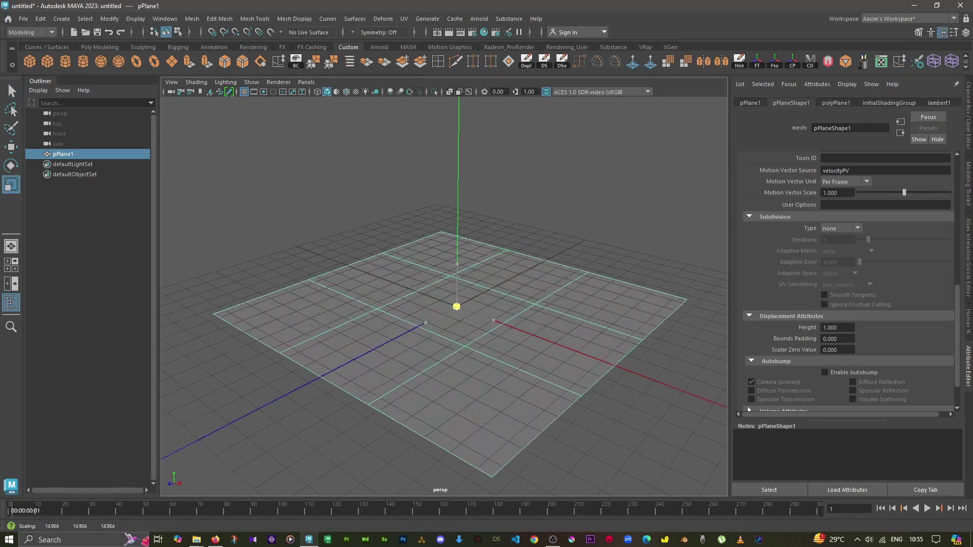
{"action": "left_click_drag", "start_coordinate": [457, 307], "coordinate": [441, 307]}
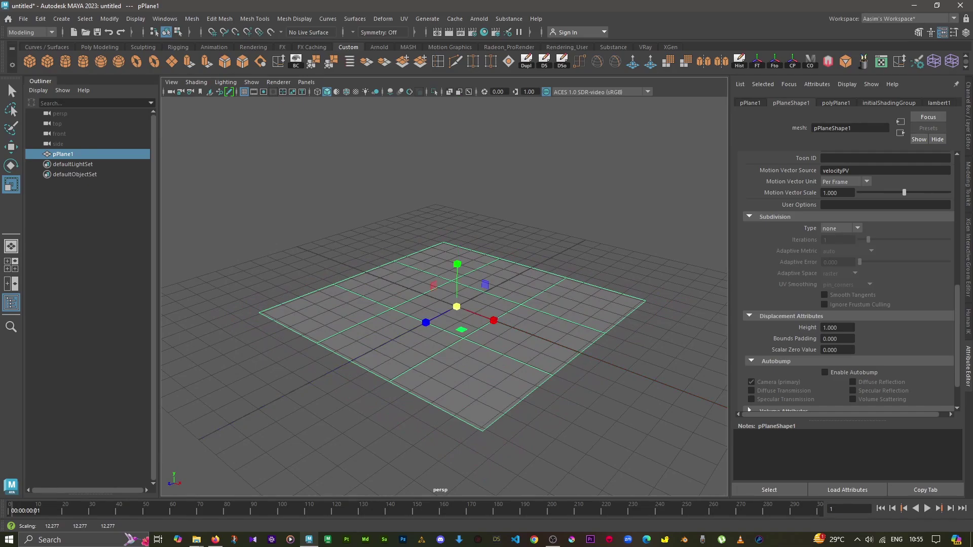
Set the plane's width and height subdivisions to 1, then delete its construction history
{"action": "key", "text": "ctrl+a"}
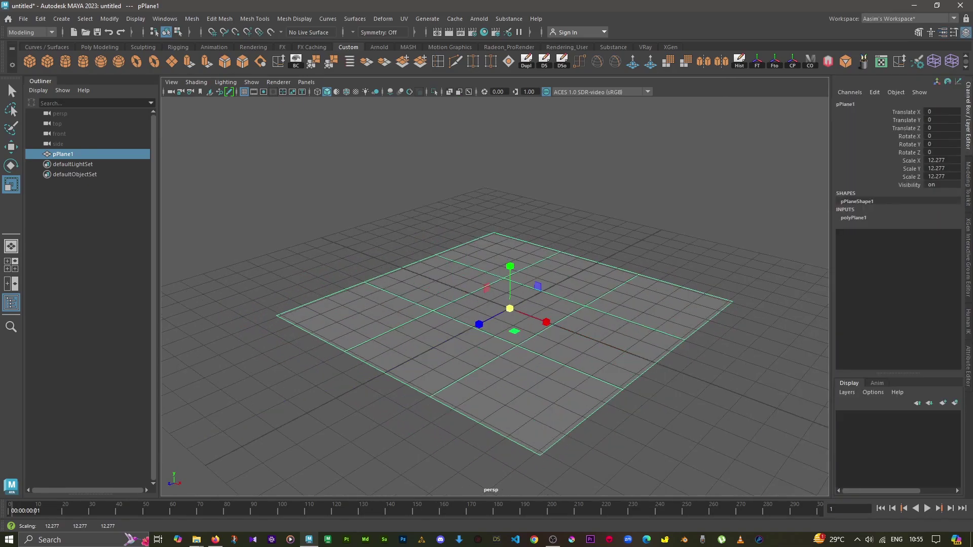
{"action": "left_click", "coordinate": [853, 217]}
{"action": "double_click", "coordinate": [938, 249]}
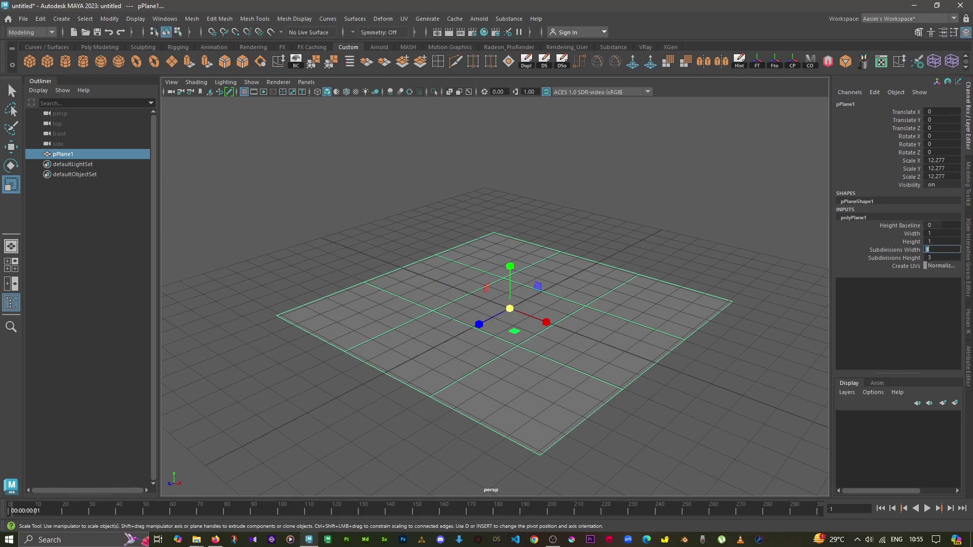
{"action": "key", "text": "Tab"}
{"action": "key", "text": "Return"}
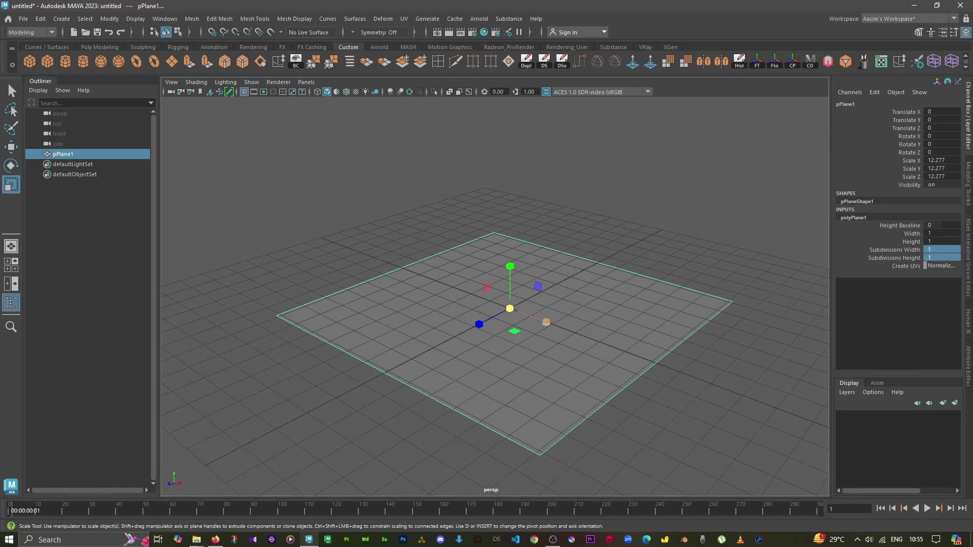
{"action": "key", "text": "alt+shift+d"}
{"action": "scroll", "coordinate": [504, 345], "scroll_direction": "down", "scroll_amount": 2}
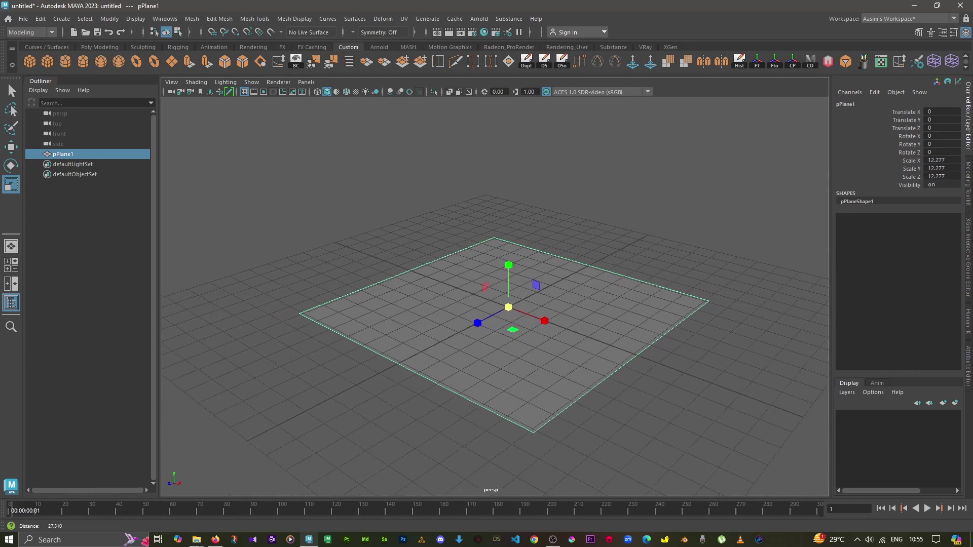
Stand the plane upright with Rotate Z set to -90
{"action": "key", "text": "e"}
{"action": "left_click_drag", "start_coordinate": [550, 304], "coordinate": [543, 329]}
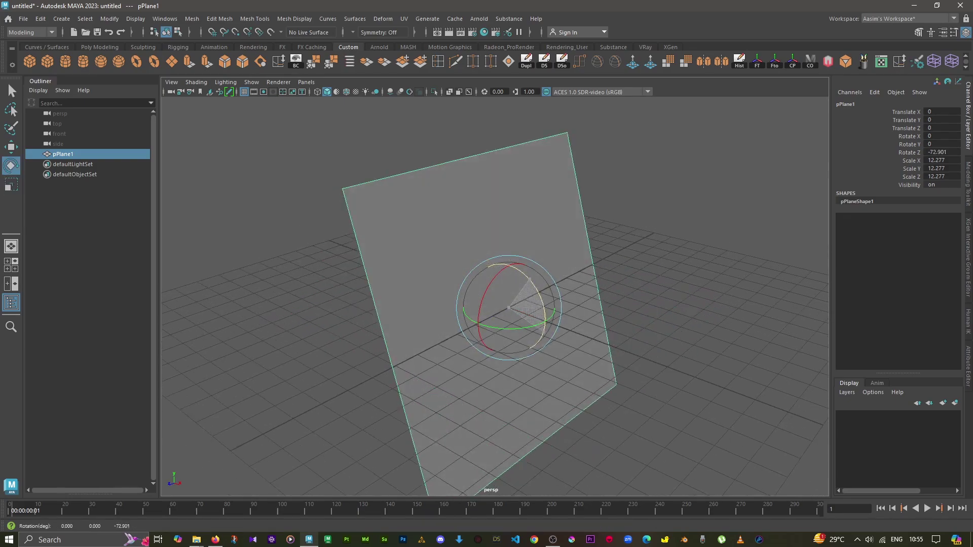
{"action": "double_click", "coordinate": [941, 152]}
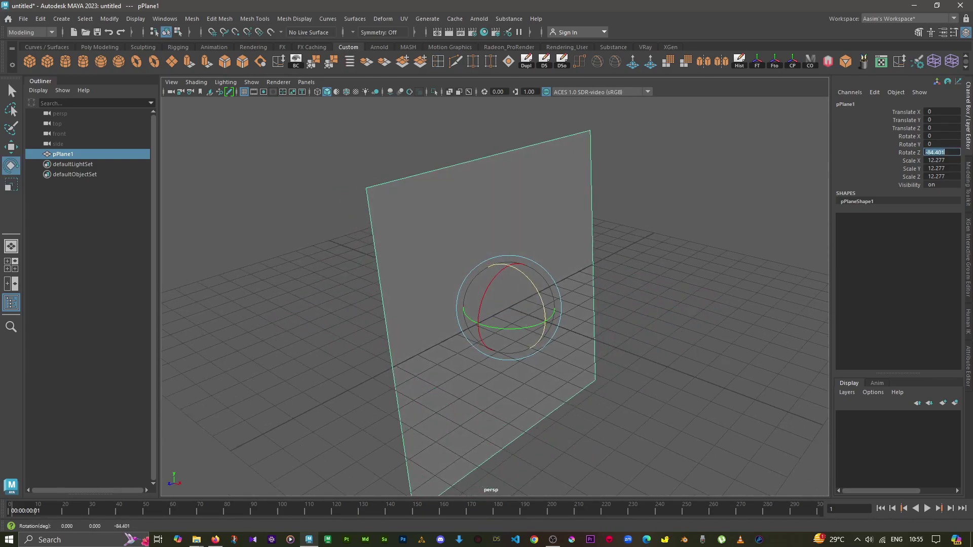
{"action": "type", "text": "-90"}
{"action": "key", "text": "Return"}
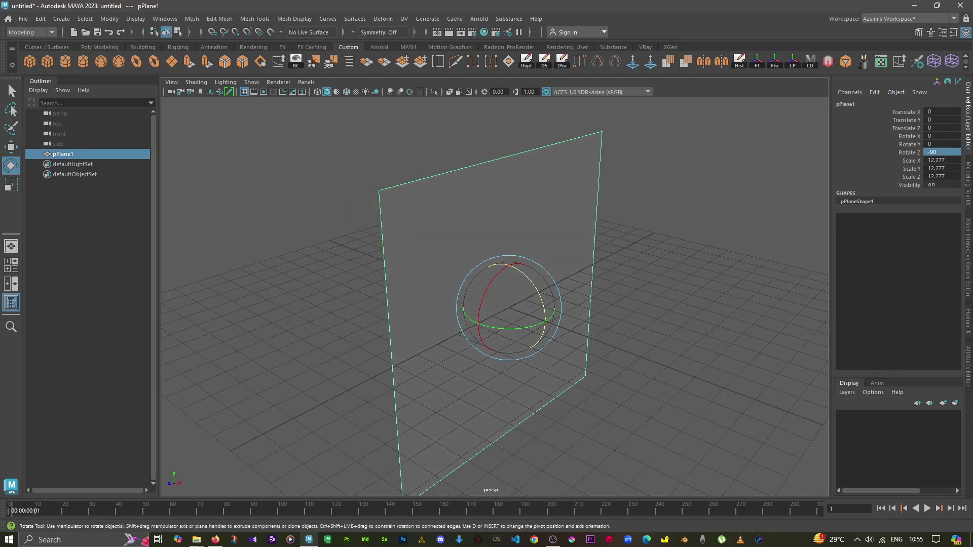
Raise the plane to Translate Y 6.123 and view it head-on
{"action": "key", "text": "w"}
{"action": "left_click_drag", "start_coordinate": [508, 274], "coordinate": [510, 126]}
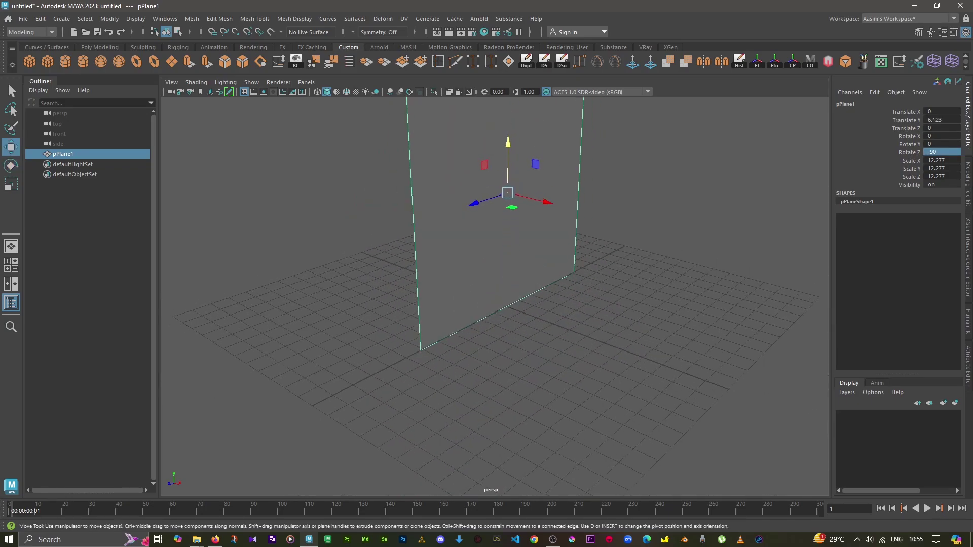
{"action": "scroll", "coordinate": [494, 289], "scroll_direction": "down", "scroll_amount": 5}
{"action": "mouse_move", "coordinate": [495, 289]}
{"action": "left_mouse_down", "text": "alt"}
{"action": "mouse_move", "coordinate": [512, 284]}
{"action": "mouse_move", "coordinate": [500, 285]}
{"action": "left_mouse_up", "text": "alt"}
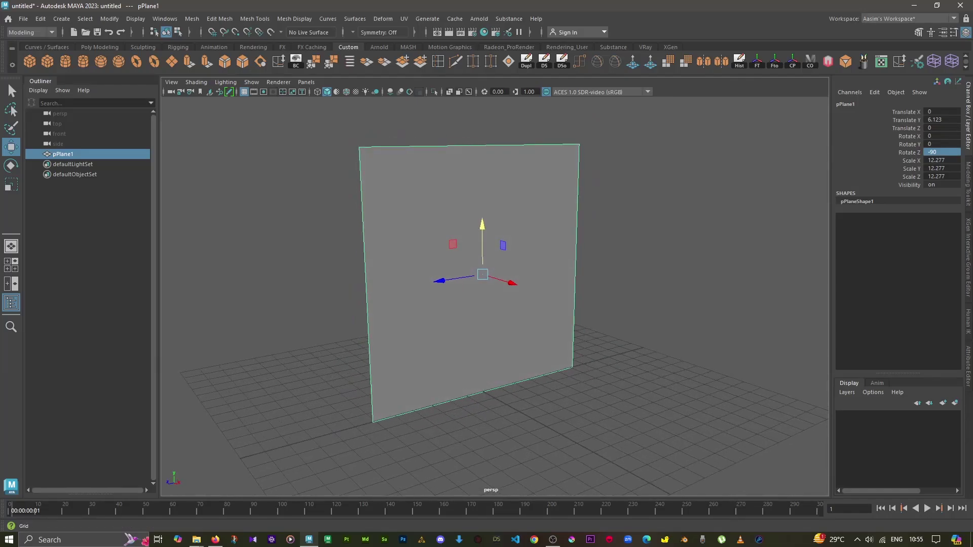
{"action": "left_click_drag", "start_coordinate": [494, 288], "coordinate": [502, 284], "text": "alt"}
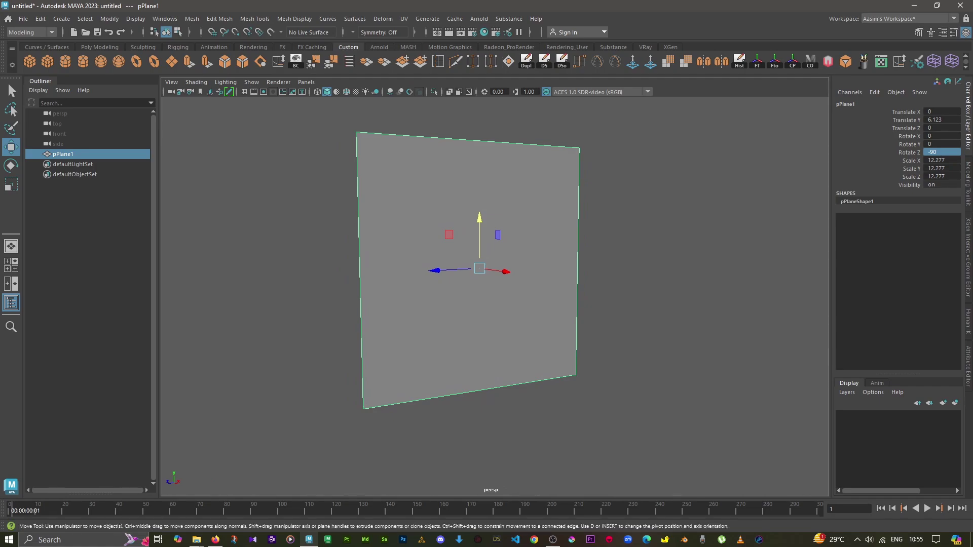
Rename pPlane1 to Wall in the Outliner
{"action": "double_click", "coordinate": [64, 155]}
{"action": "type", "text": "Wall"}
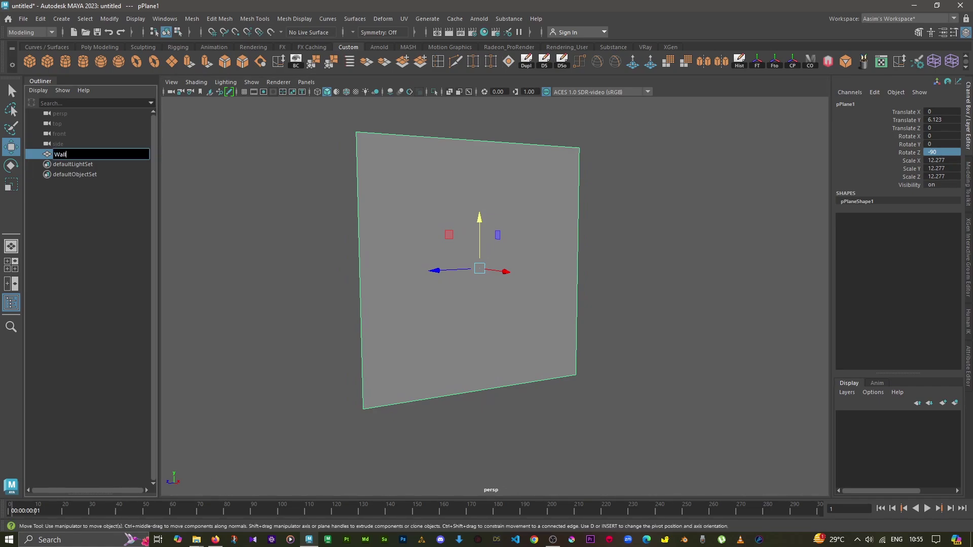
{"action": "key", "text": "Return"}
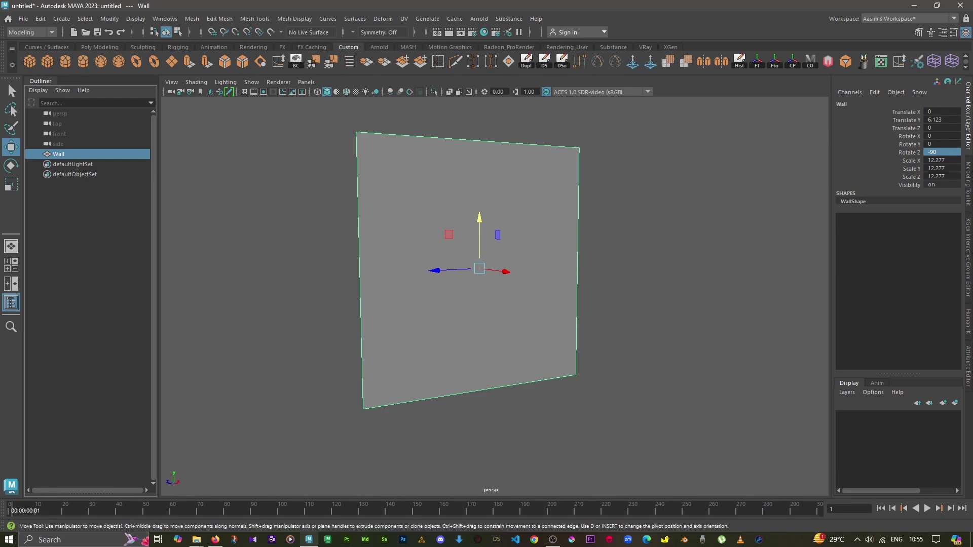
Create an aiStandardSurface named Brick_Wall in Hypershade and move the editor aside
{"action": "left_click", "coordinate": [484, 32]}
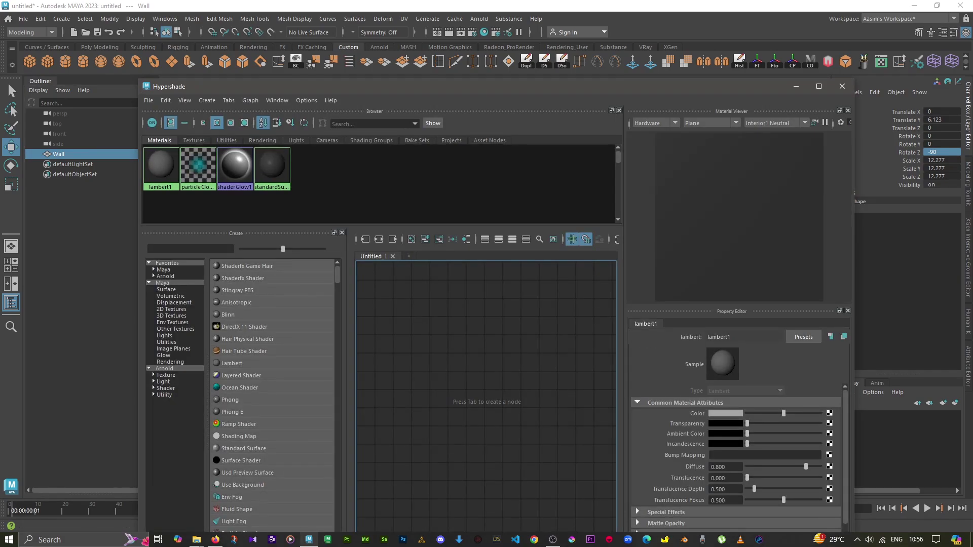
{"action": "left_click", "coordinate": [166, 388]}
{"action": "left_click", "coordinate": [245, 437]}
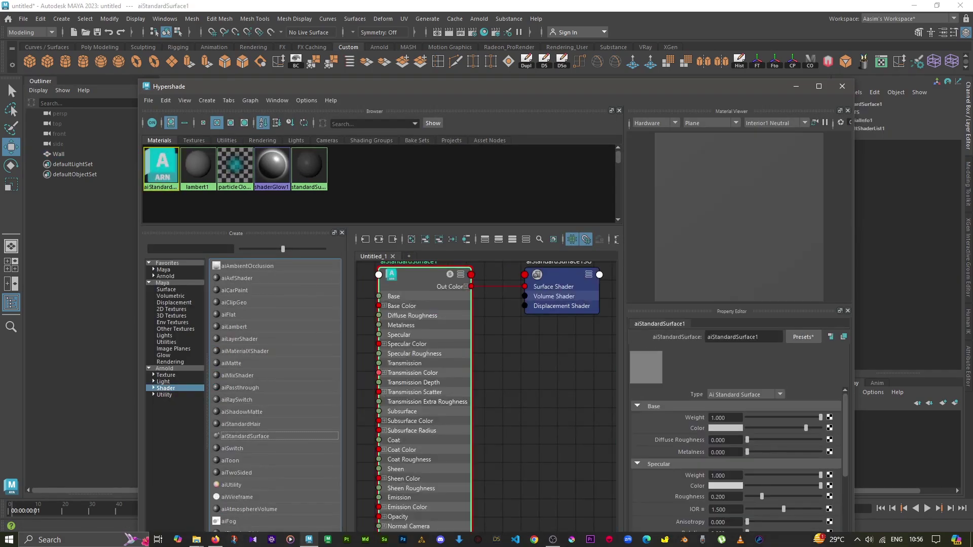
{"action": "double_click", "coordinate": [418, 289]}
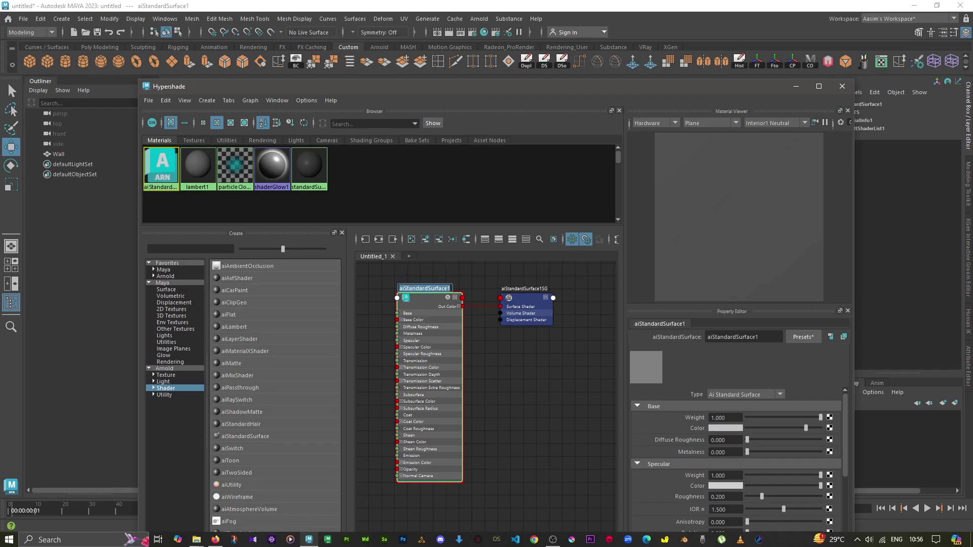
{"action": "type", "text": "Br"}
{"action": "type", "text": "ick_Wall"}
{"action": "key", "text": "Return"}
{"action": "left_click_drag", "start_coordinate": [430, 300], "coordinate": [444, 312]}
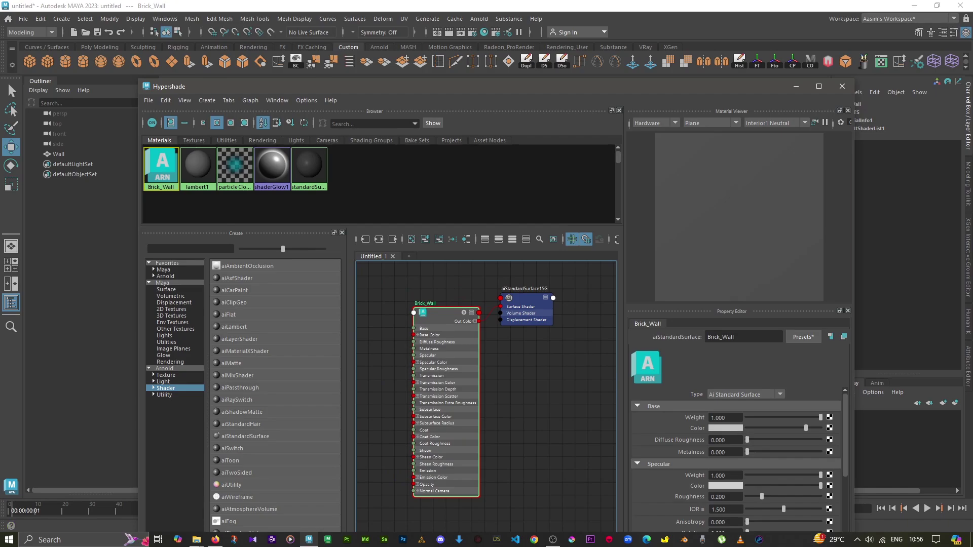
{"action": "left_click_drag", "start_coordinate": [355, 87], "coordinate": [351, 34]}
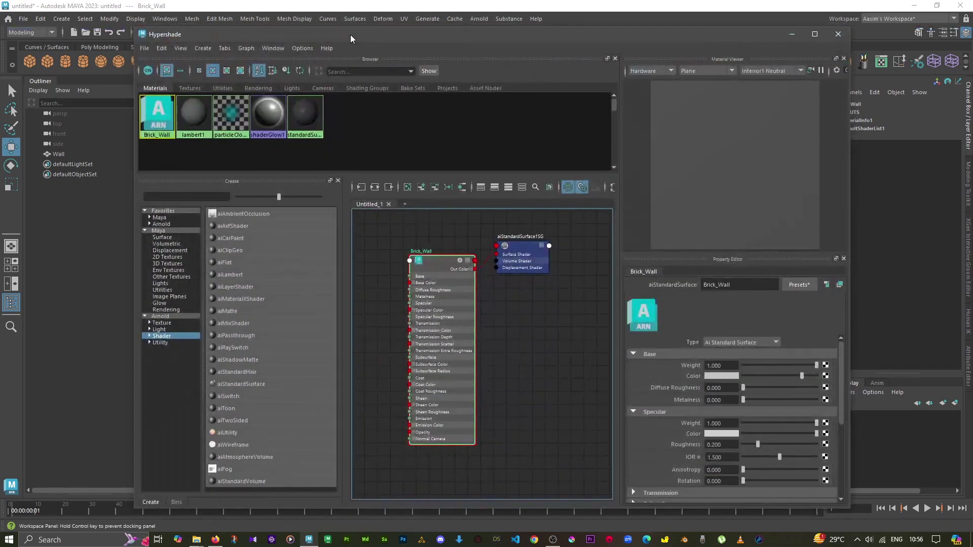
{"action": "left_click_drag", "start_coordinate": [351, 34], "coordinate": [582, 32]}
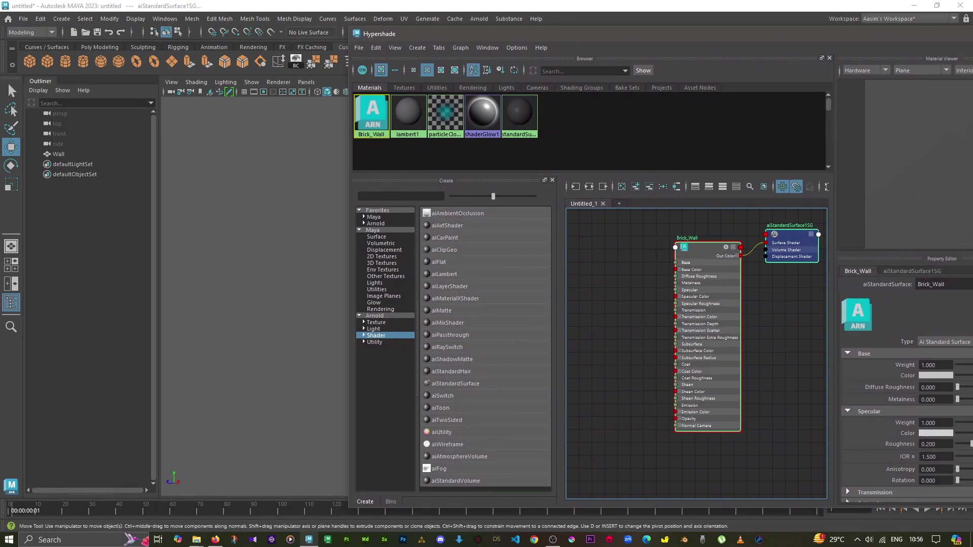
In the Brick Old textures folder, start selecting the brick texture maps
{"action": "left_click", "coordinate": [249, 494]}
{"action": "left_click", "coordinate": [345, 121], "text": "ctrl"}
{"action": "left_click", "coordinate": [454, 122], "text": "ctrl"}
{"action": "left_click", "coordinate": [562, 121], "text": "ctrl"}
Add the last map and drag all five brick textures into the Hypershade node editor
{"action": "left_click", "coordinate": [671, 122], "text": "ctrl"}
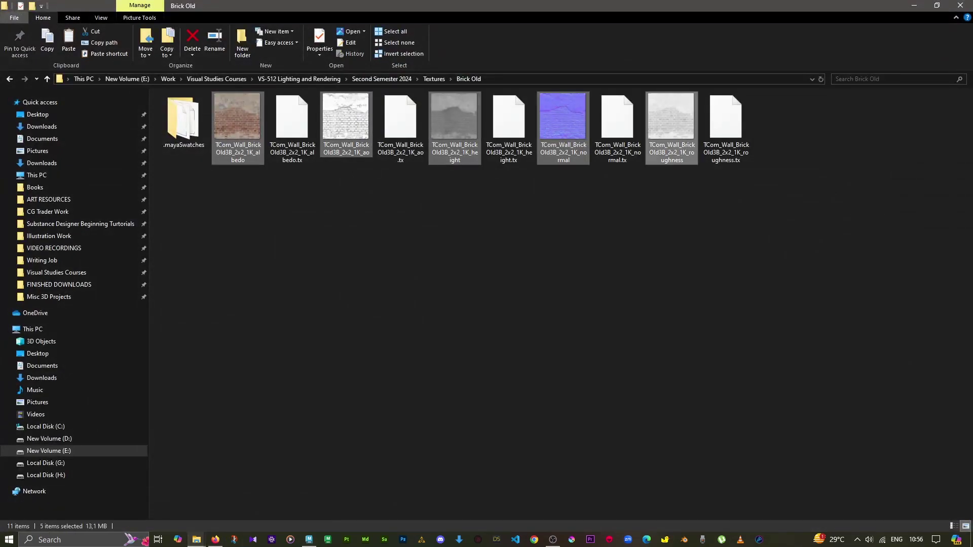
{"action": "mouse_move", "coordinate": [238, 121]}
{"action": "left_mouse_down"}
{"action": "mouse_move", "coordinate": [917, 23]}
{"action": "mouse_move", "coordinate": [699, 354]}
{"action": "left_mouse_up"}
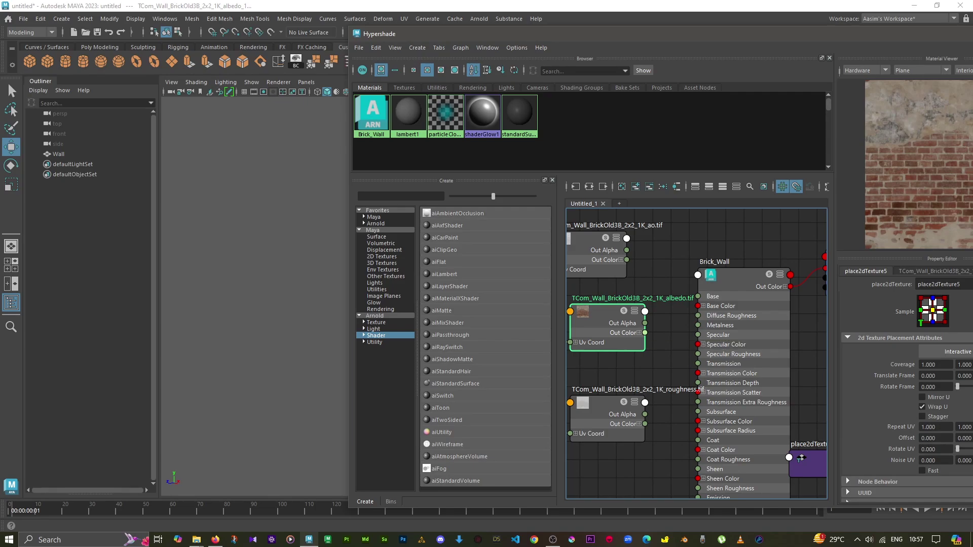
Wire the albedo Out Color into Brick_Wall's Base Color and assign Brick_Wall to the Wall
{"action": "left_click_drag", "start_coordinate": [644, 333], "coordinate": [698, 306]}
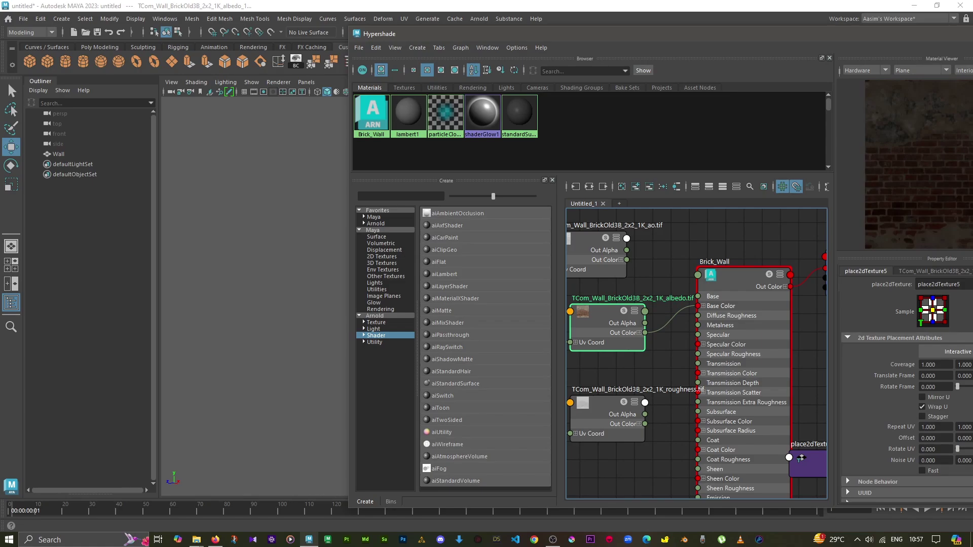
{"action": "key", "text": "ctrl+z"}
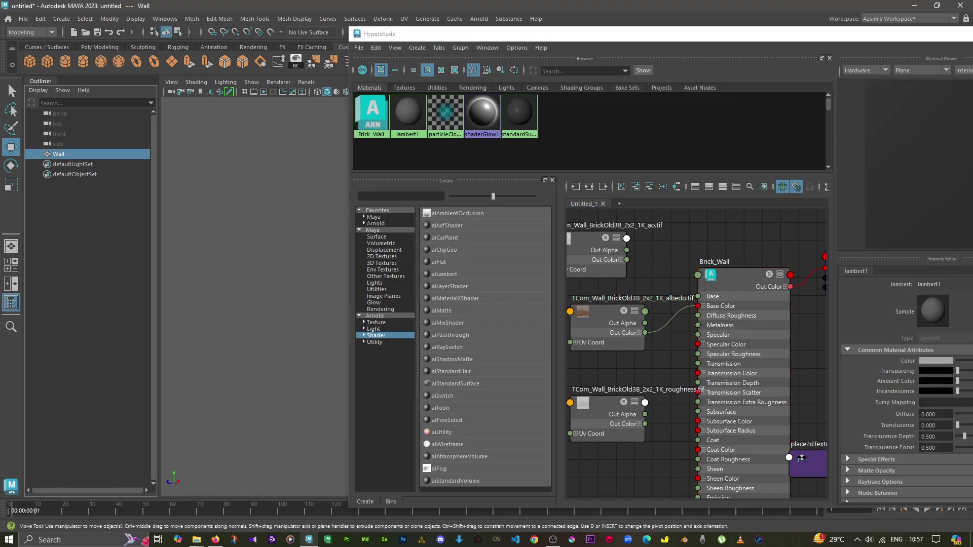
{"action": "right_click", "coordinate": [729, 274]}
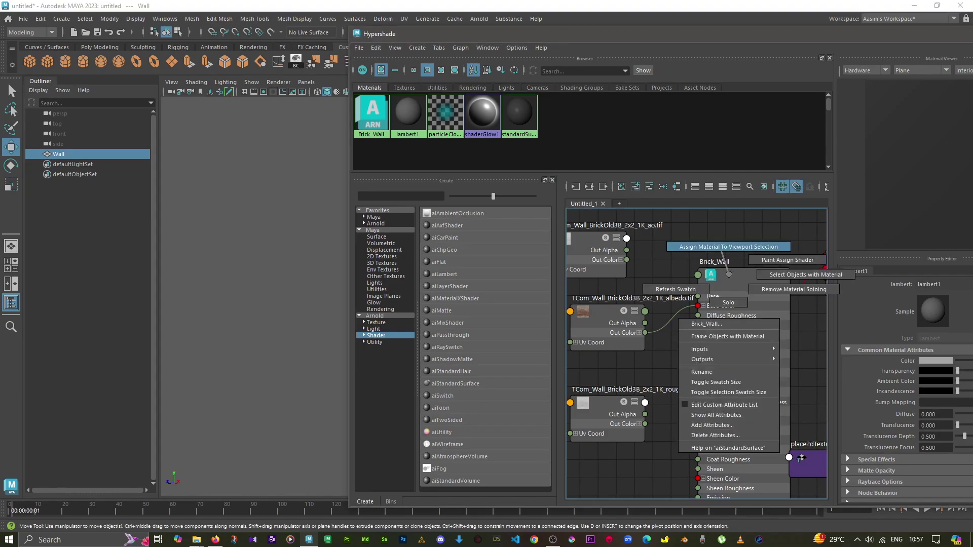
{"action": "left_click", "coordinate": [729, 247]}
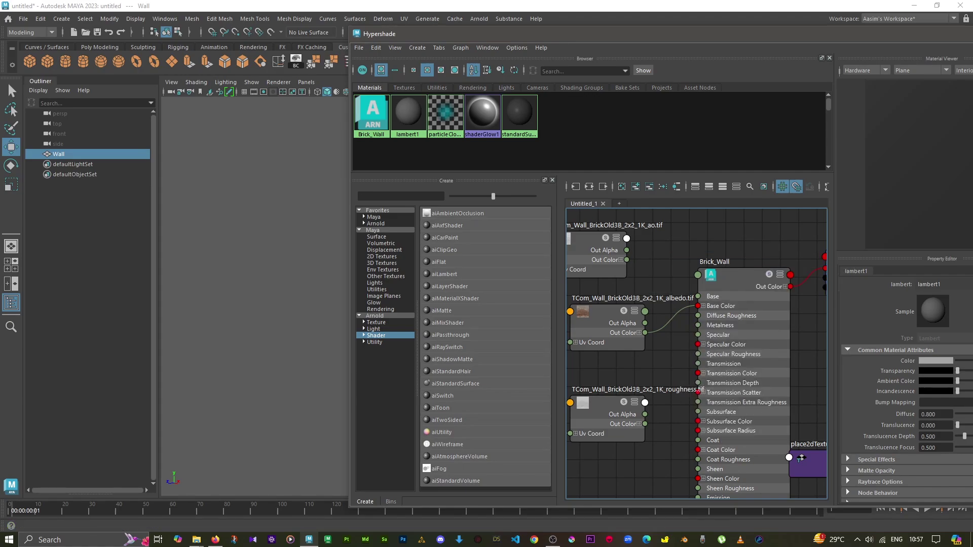
{"action": "left_click_drag", "start_coordinate": [557, 33], "coordinate": [350, 54]}
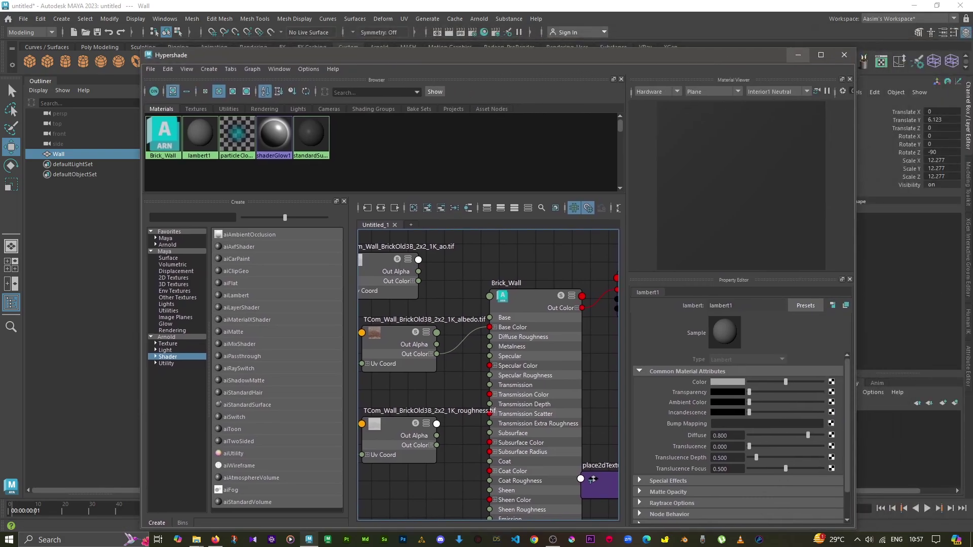
Turn the Wall to face the camera with Rotate Y set to -90
{"action": "left_click", "coordinate": [798, 55]}
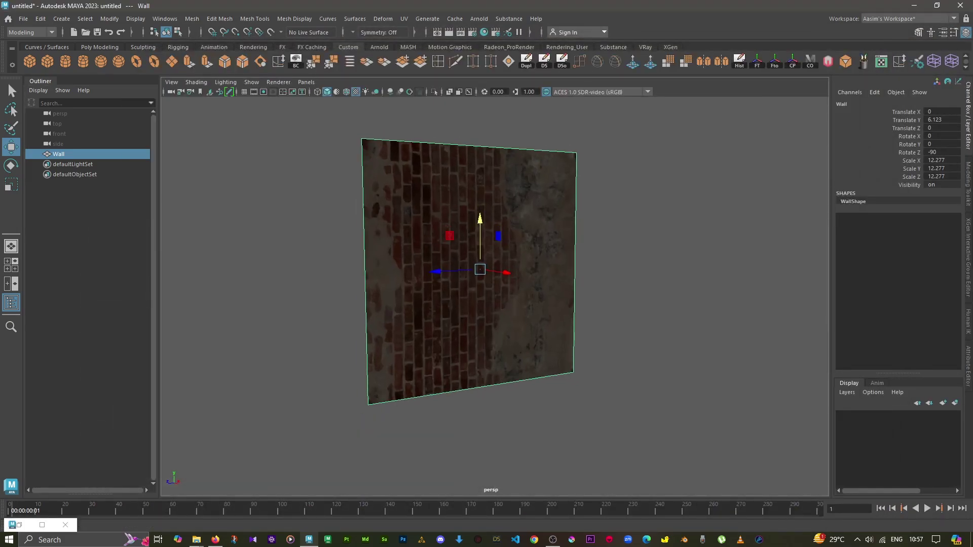
{"action": "key", "text": "e"}
{"action": "left_click_drag", "start_coordinate": [527, 269], "coordinate": [502, 223]}
{"action": "left_click", "coordinate": [941, 144]}
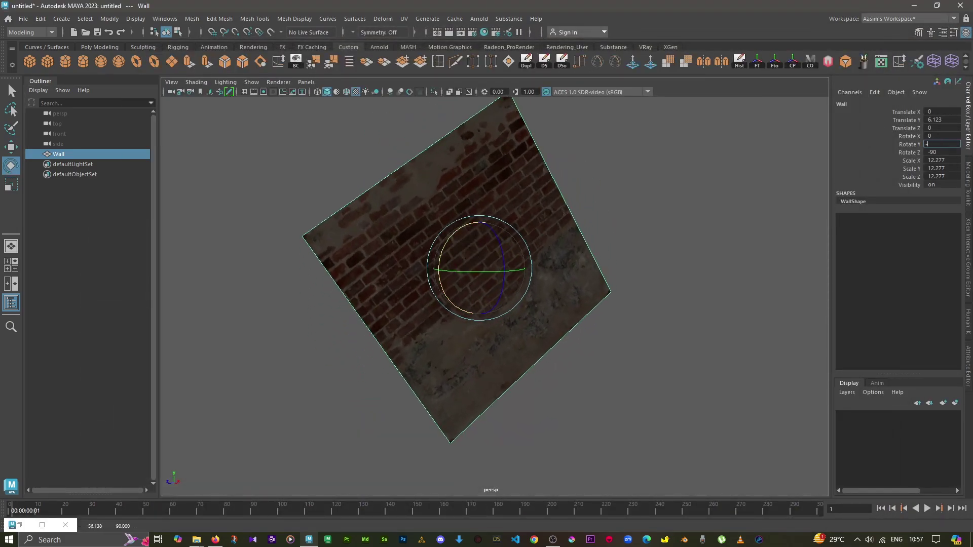
{"action": "type", "text": "90"}
{"action": "key", "text": "Return"}
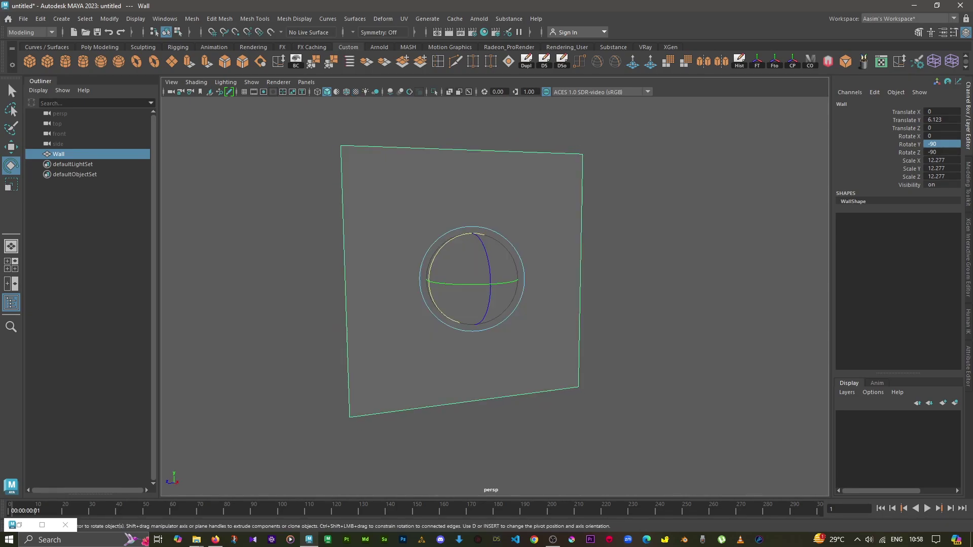
Set Arnold's render device to GPU in Render Settings
{"action": "left_click", "coordinate": [473, 32]}
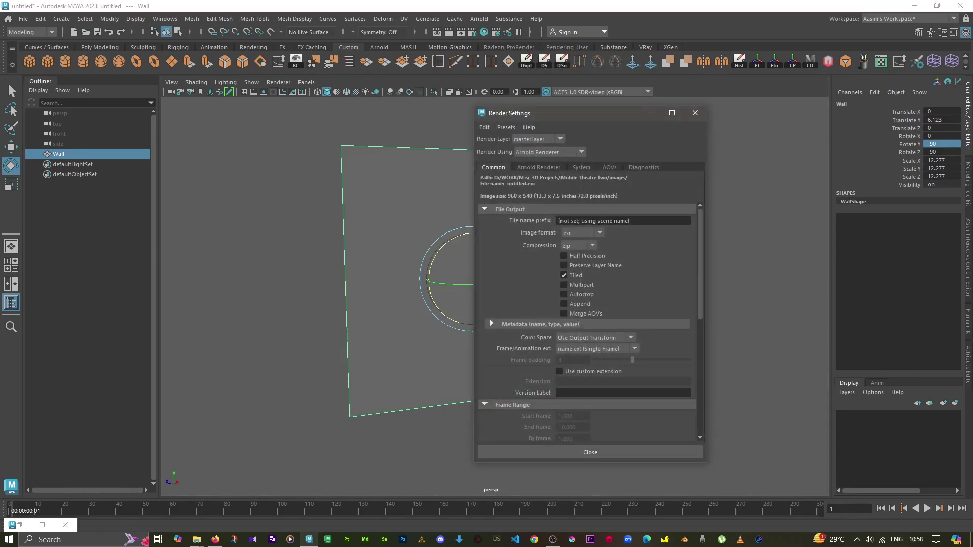
{"action": "left_click", "coordinate": [538, 167]}
{"action": "left_click", "coordinate": [581, 167]}
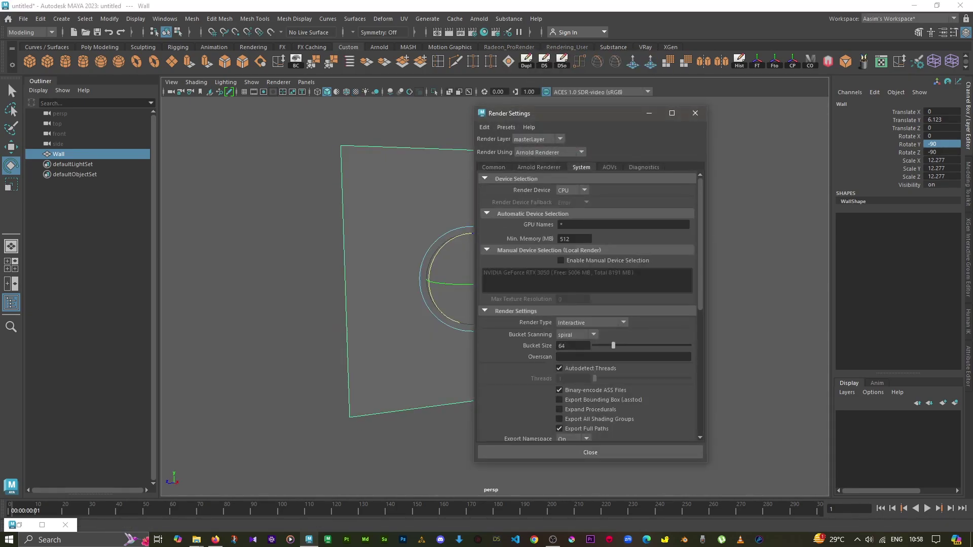
{"action": "left_click", "coordinate": [572, 190]}
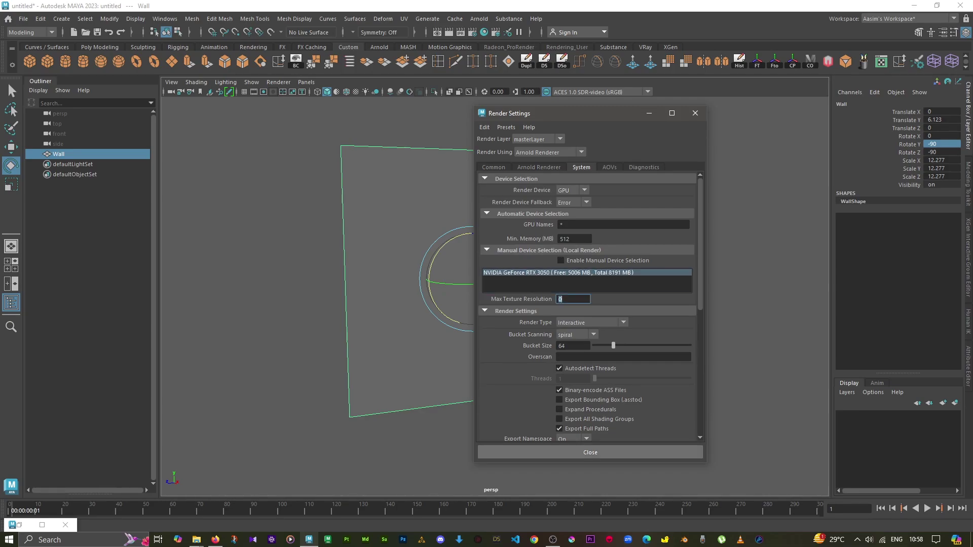
{"action": "left_click", "coordinate": [591, 452]}
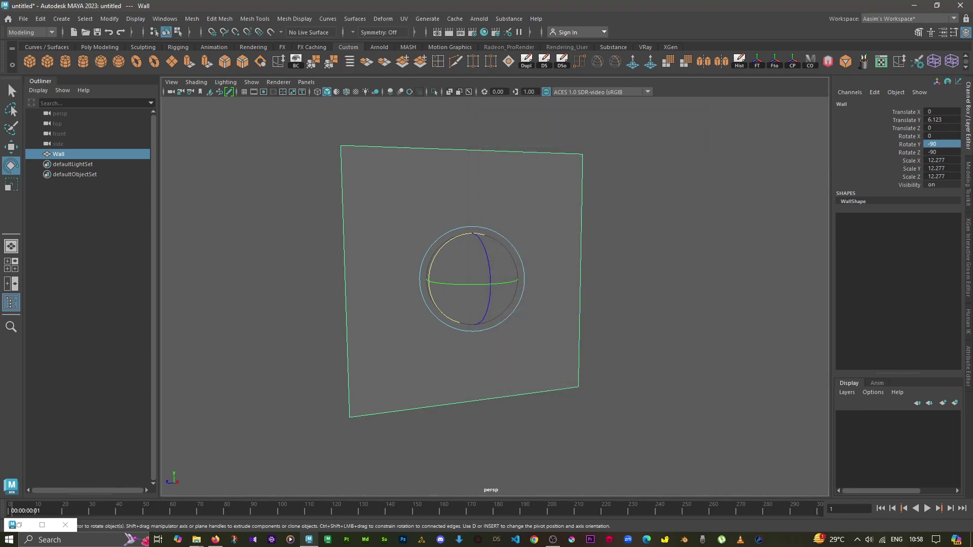
Switch the viewport renderer to Arnold, minimize the Arnold render window, and show Arnold's lights
{"action": "left_click", "coordinate": [278, 81]}
{"action": "left_click", "coordinate": [286, 107]}
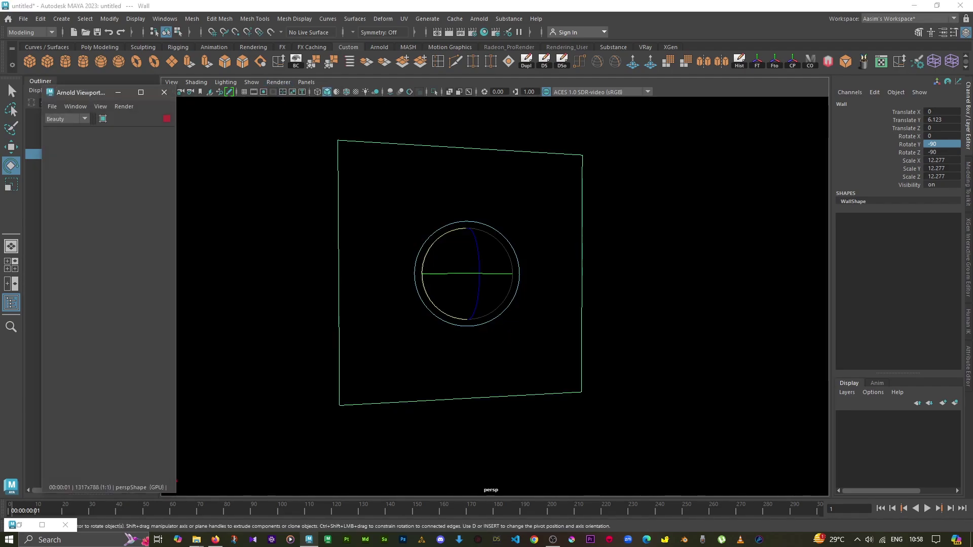
{"action": "left_click", "coordinate": [118, 92]}
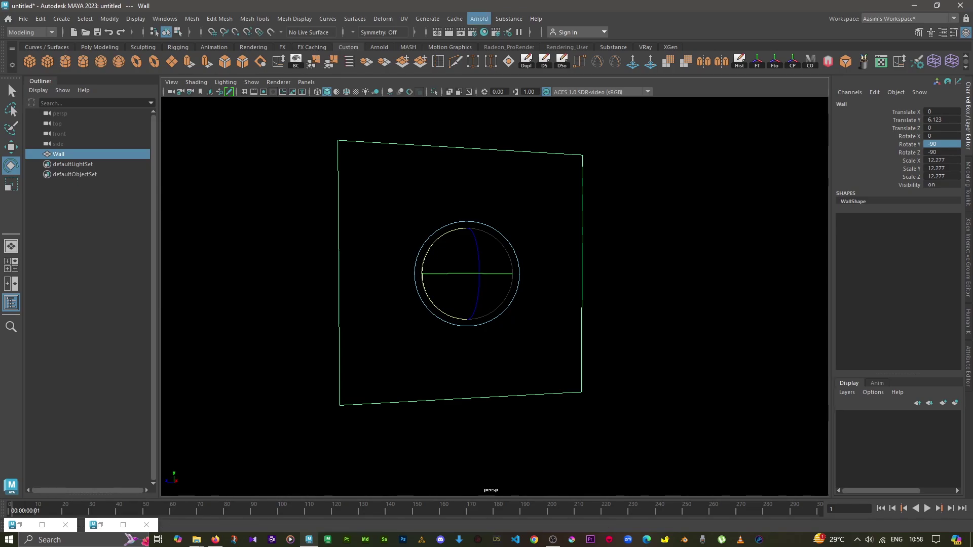
{"action": "left_click", "coordinate": [479, 19]}
{"action": "mouse_move", "coordinate": [524, 71]}
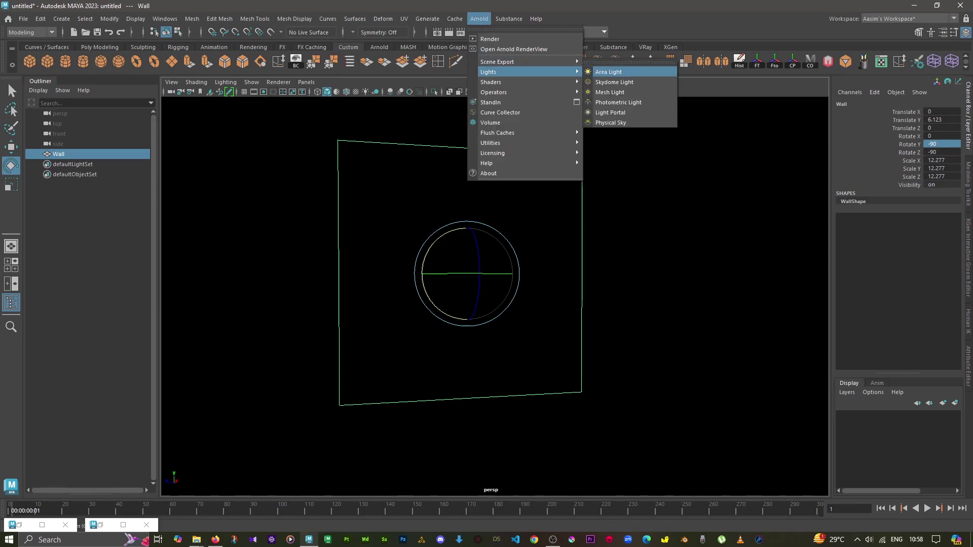
Add an Arnold area light, turn it toward the wall, and set Intensity to 500
{"action": "left_click", "coordinate": [608, 72]}
{"action": "mouse_move", "coordinate": [450, 406]}
{"action": "left_mouse_down"}
{"action": "mouse_move", "coordinate": [512, 398]}
{"action": "mouse_move", "coordinate": [506, 291]}
{"action": "mouse_move", "coordinate": [525, 232]}
{"action": "mouse_move", "coordinate": [551, 227]}
{"action": "left_mouse_up"}
{"action": "key", "text": "w"}
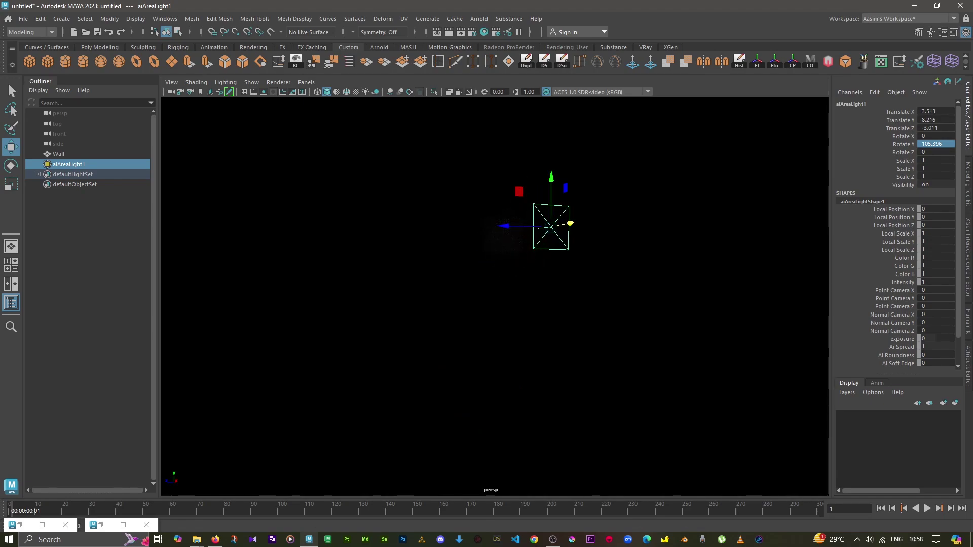
{"action": "scroll", "coordinate": [897, 233], "scroll_direction": "down", "scroll_amount": 2}
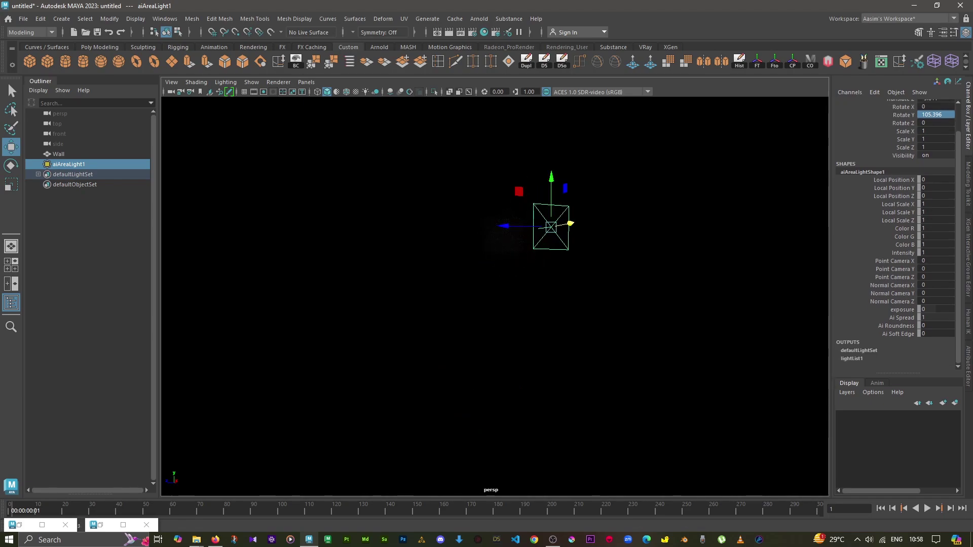
{"action": "double_click", "coordinate": [937, 253]}
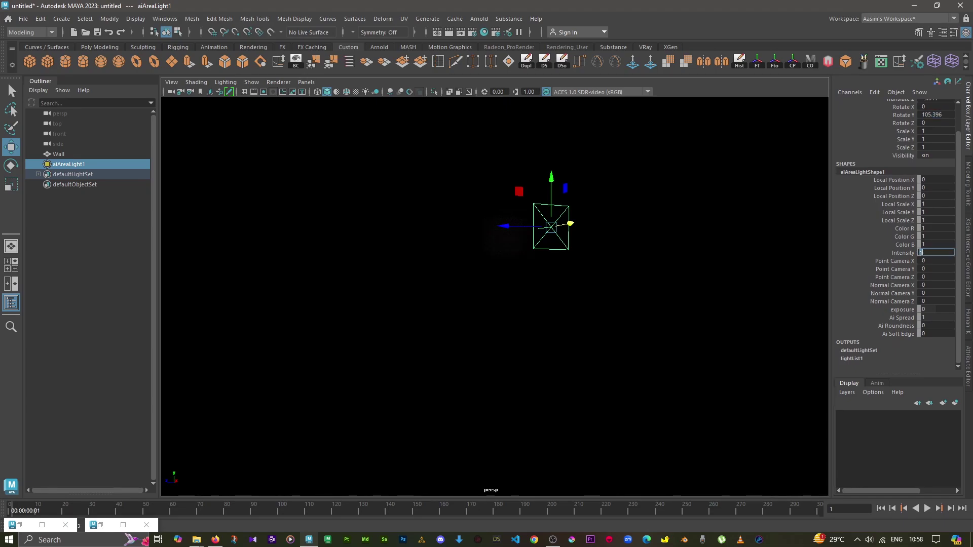
{"action": "type", "text": "500"}
{"action": "key", "text": "Return"}
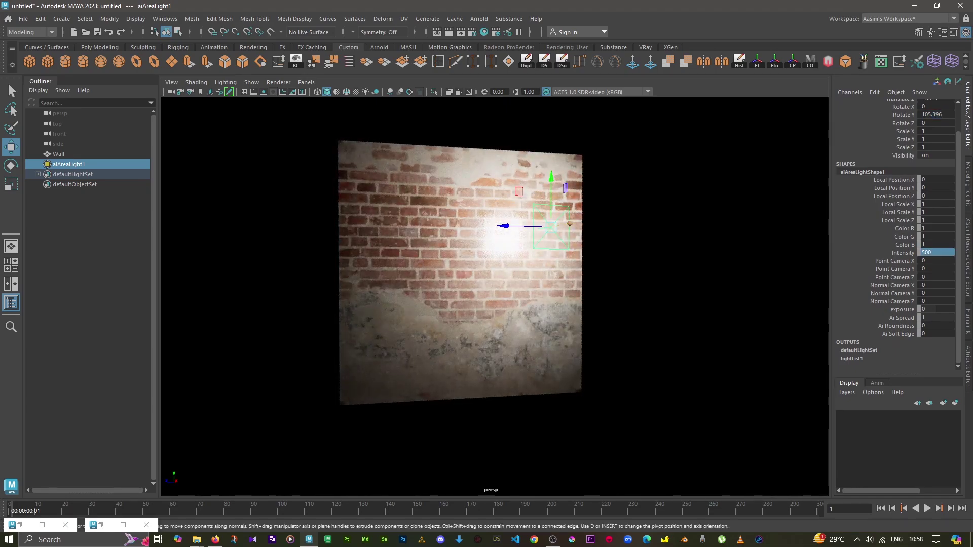
Move the area light so its hotspot lands on the upper bricks, then reopen Hypershade
{"action": "left_click_drag", "start_coordinate": [551, 226], "coordinate": [624, 211]}
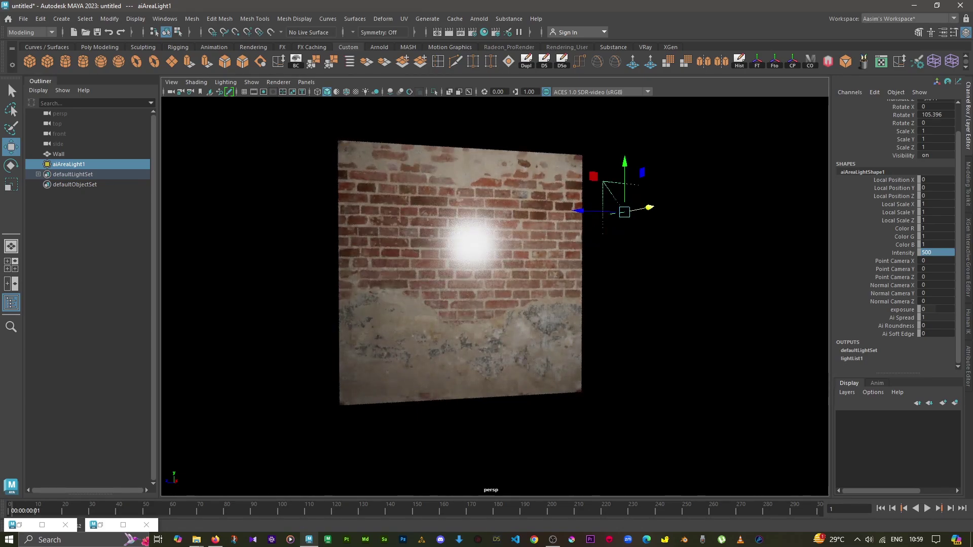
{"action": "mouse_move", "coordinate": [650, 207]}
{"action": "left_mouse_down"}
{"action": "mouse_move", "coordinate": [673, 208]}
{"action": "mouse_move", "coordinate": [647, 124]}
{"action": "left_mouse_up"}
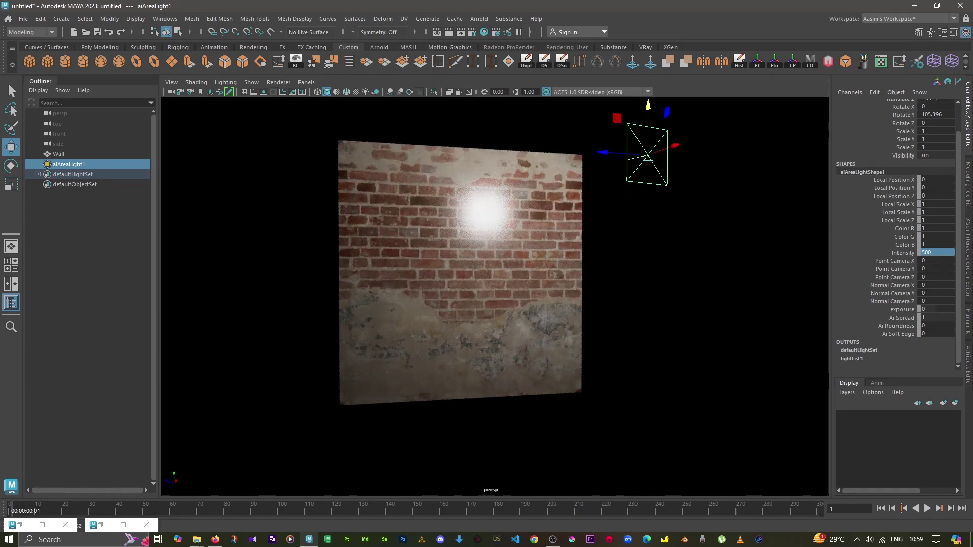
{"action": "left_click_drag", "start_coordinate": [647, 124], "coordinate": [598, 152], "text": "alt"}
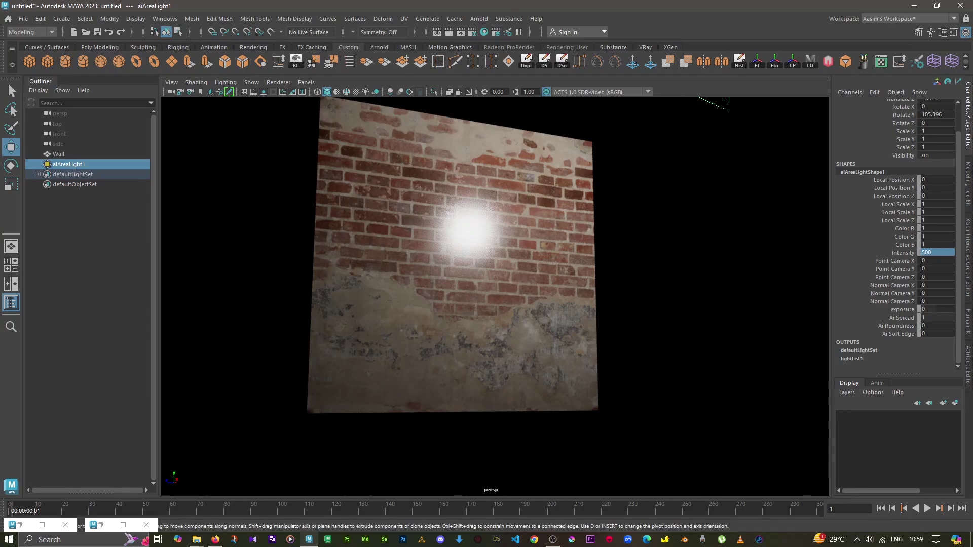
{"action": "left_click", "coordinate": [473, 61]}
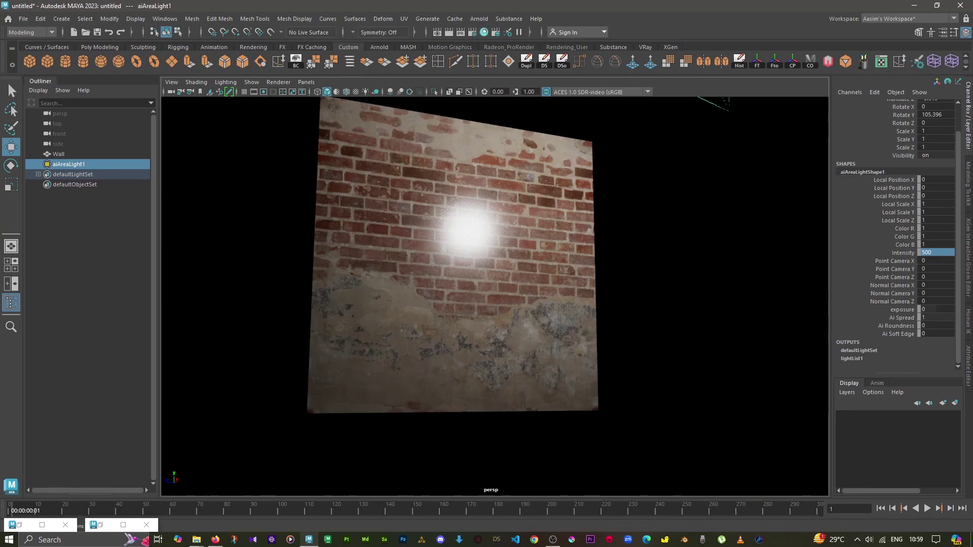
Frame the shading graph and rearrange the Brick_Wall, area light and place2dTexture4 nodes
{"action": "key", "text": "a"}
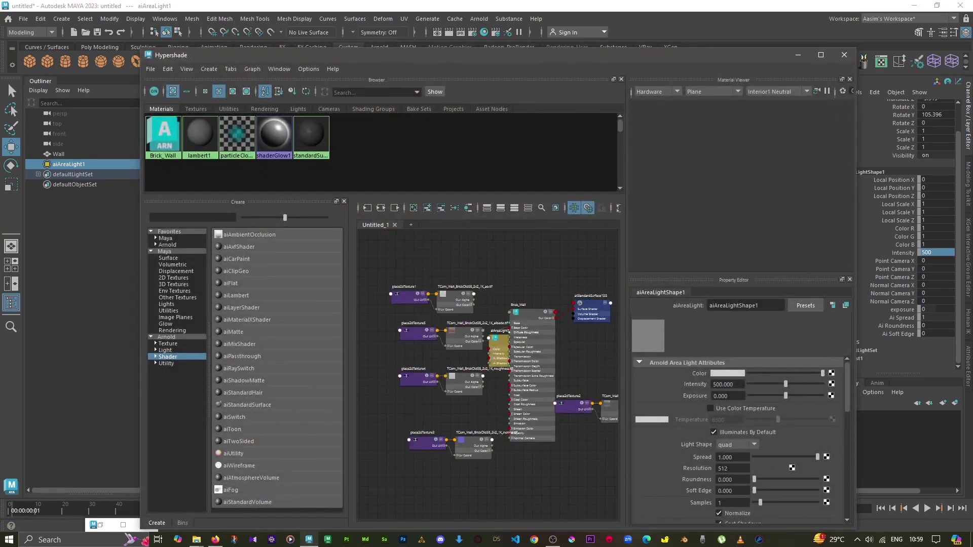
{"action": "mouse_move", "coordinate": [527, 304]}
{"action": "left_mouse_down"}
{"action": "mouse_move", "coordinate": [513, 368]}
{"action": "mouse_move", "coordinate": [594, 354]}
{"action": "left_mouse_up"}
{"action": "middle_click_drag", "start_coordinate": [487, 375], "coordinate": [438, 325], "text": "alt"}
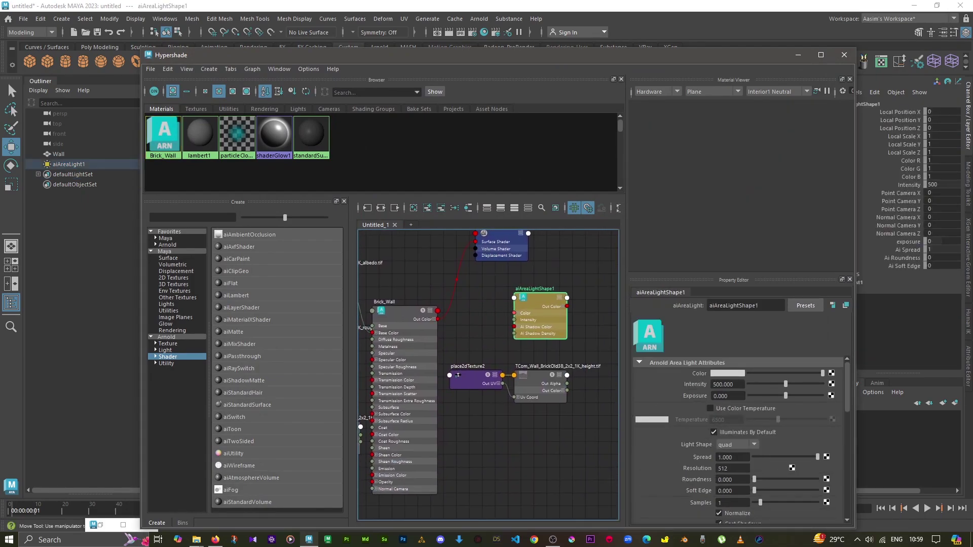
{"action": "left_click_drag", "start_coordinate": [523, 298], "coordinate": [613, 330]}
{"action": "left_click", "coordinate": [512, 326]}
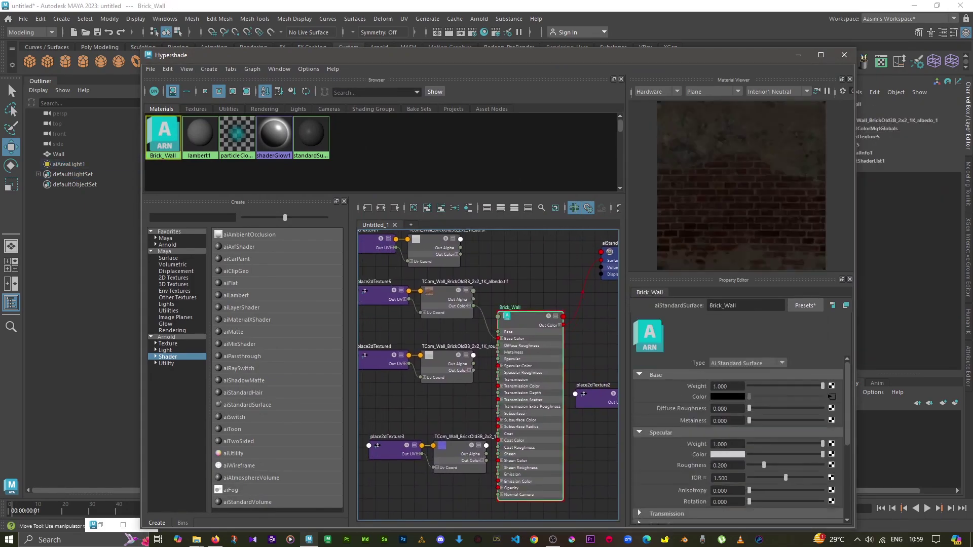
{"action": "scroll", "coordinate": [484, 371], "scroll_direction": "up", "scroll_amount": 1}
{"action": "scroll", "coordinate": [484, 371], "scroll_direction": "up", "scroll_amount": 2}
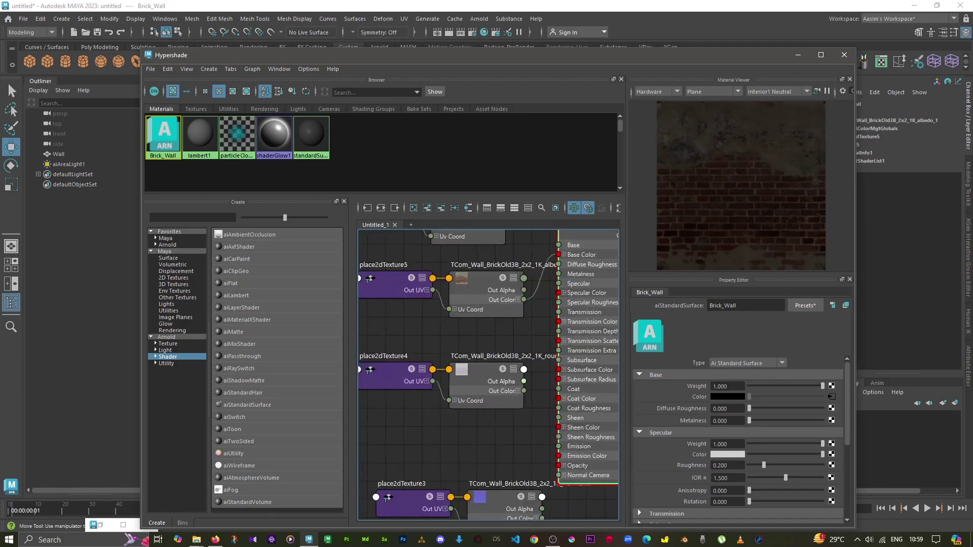
{"action": "left_click", "coordinate": [395, 375]}
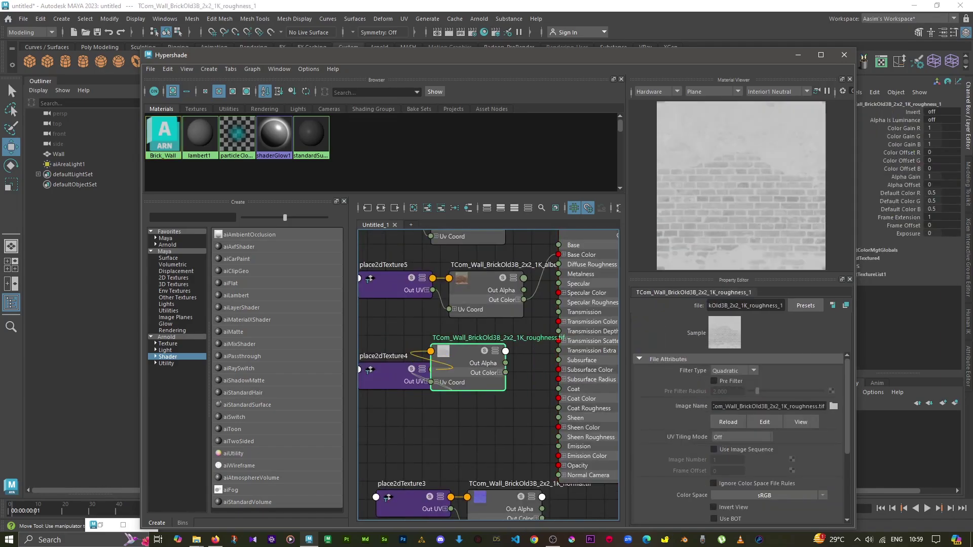
{"action": "mouse_move", "coordinate": [395, 375]}
{"action": "left_mouse_down"}
{"action": "mouse_move", "coordinate": [377, 357]}
{"action": "mouse_move", "coordinate": [377, 338]}
{"action": "left_mouse_up"}
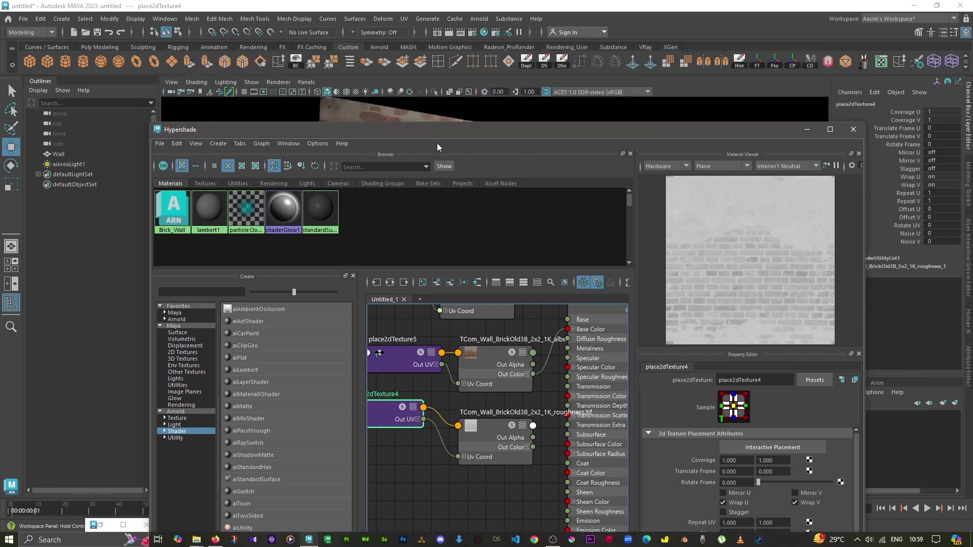
Connect the roughness texture to Brick_Wall and lower Hypershade to show the glossier wall
{"action": "mouse_move", "coordinate": [426, 59]}
{"action": "left_mouse_down"}
{"action": "mouse_move", "coordinate": [488, 366]}
{"action": "mouse_move", "coordinate": [468, 104]}
{"action": "left_mouse_up"}
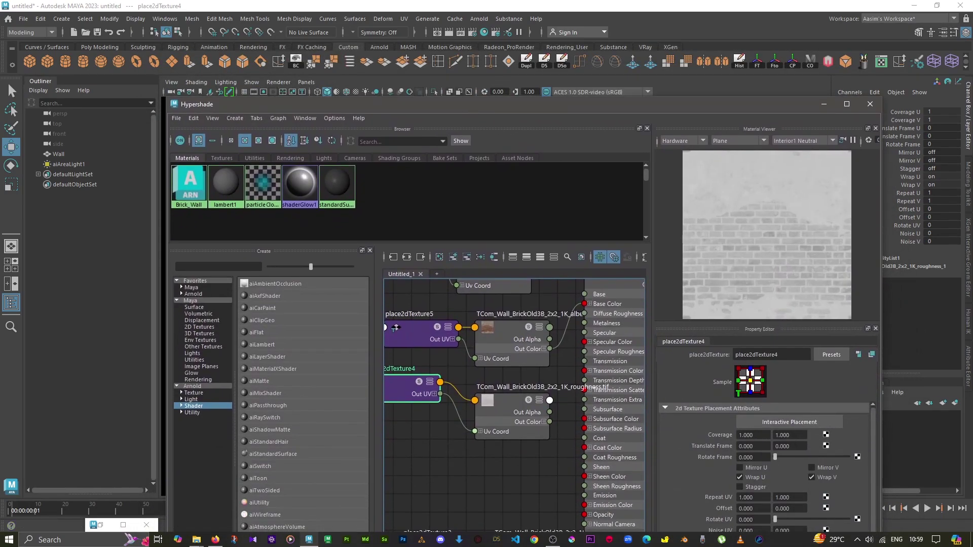
{"action": "left_click_drag", "start_coordinate": [506, 408], "coordinate": [489, 408]}
{"action": "scroll", "coordinate": [532, 470], "scroll_direction": "down", "scroll_amount": 2}
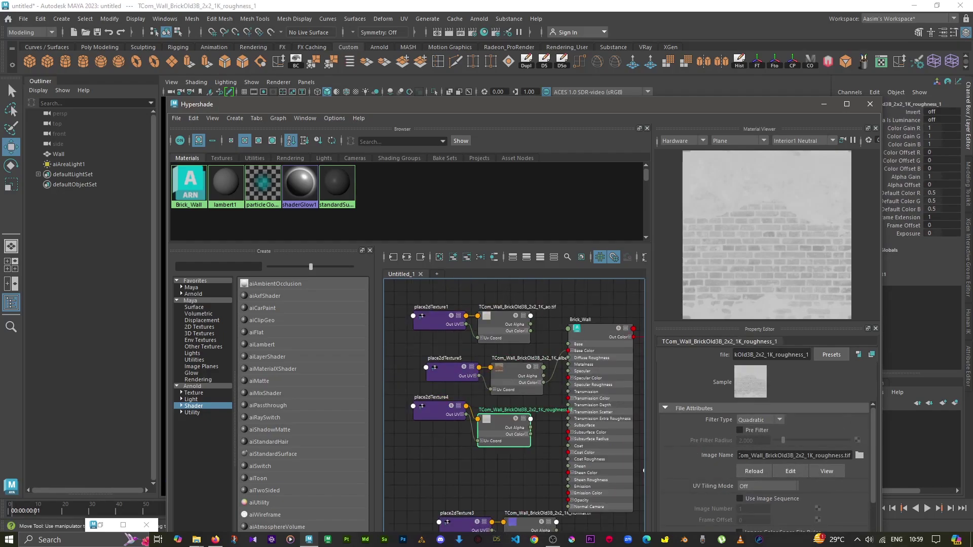
{"action": "left_click", "coordinate": [601, 334]}
{"action": "scroll", "coordinate": [582, 440], "scroll_direction": "up", "scroll_amount": 2}
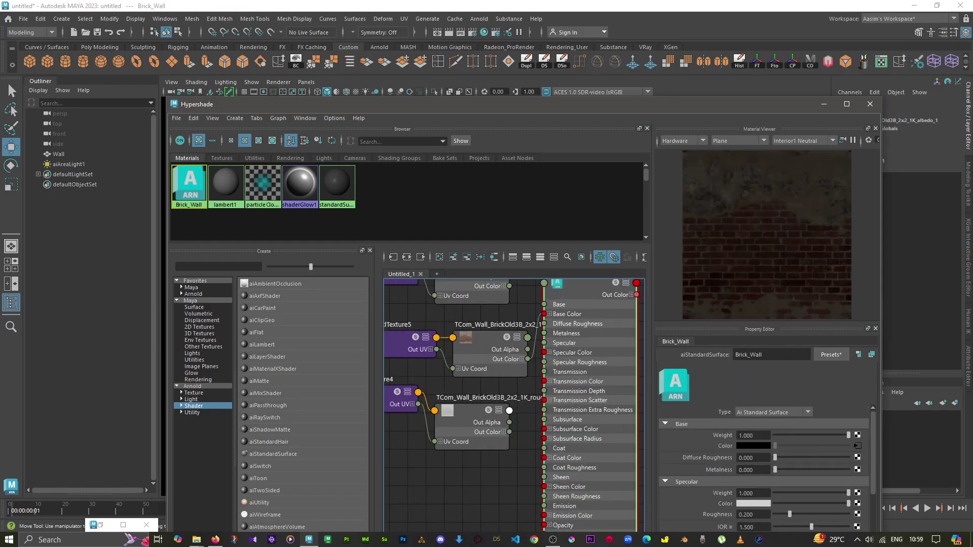
{"action": "left_click_drag", "start_coordinate": [509, 431], "coordinate": [562, 352]}
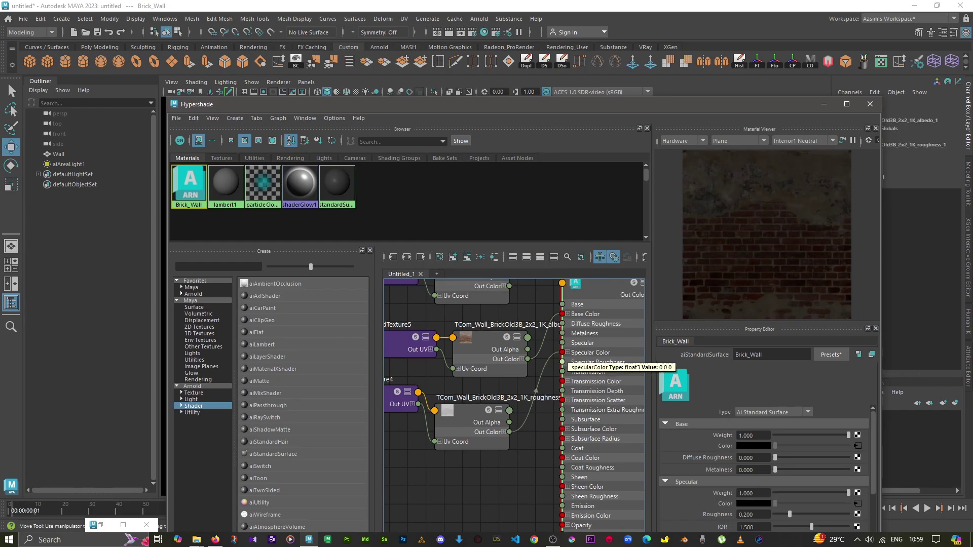
{"action": "left_click_drag", "start_coordinate": [606, 104], "coordinate": [622, 333]}
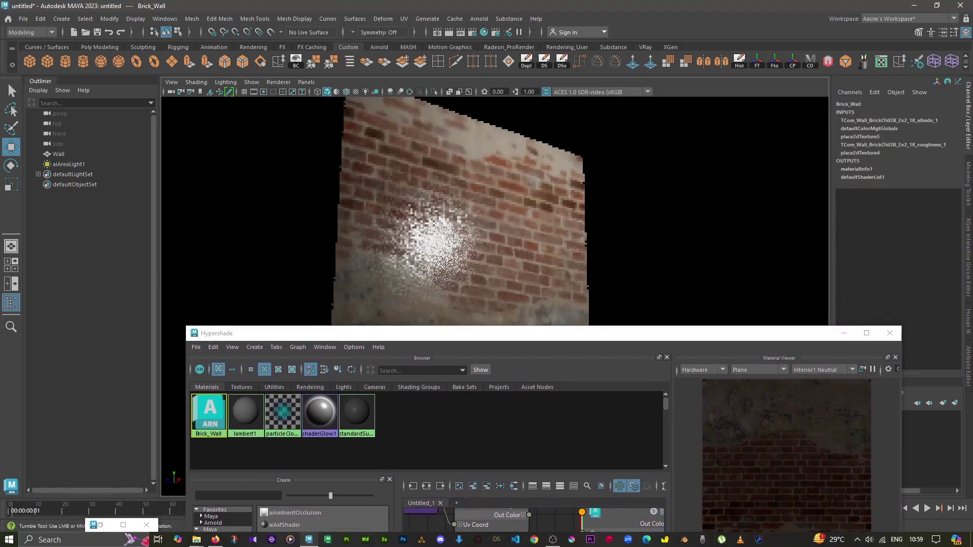
Connect the roughness texture to Brick_Wall's Specular input, then lower the shading editor
{"action": "left_click_drag", "start_coordinate": [507, 333], "coordinate": [503, 140]}
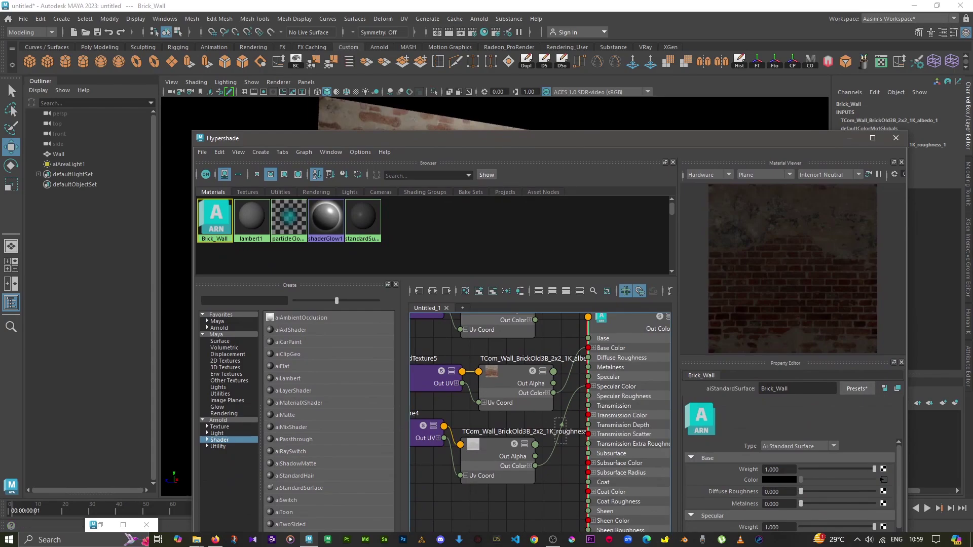
{"action": "left_click", "coordinate": [557, 428]}
{"action": "left_click_drag", "start_coordinate": [536, 444], "coordinate": [588, 377]}
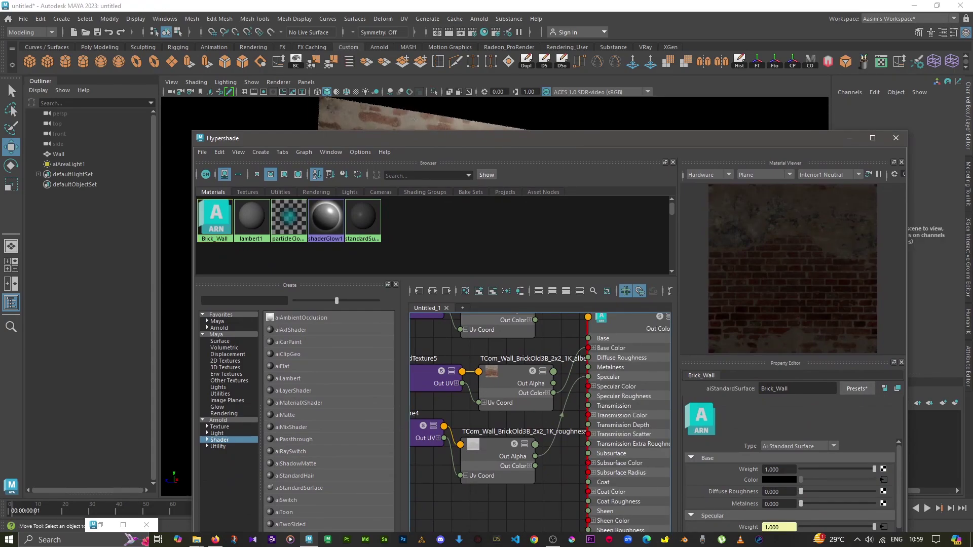
{"action": "left_click_drag", "start_coordinate": [577, 140], "coordinate": [606, 337]}
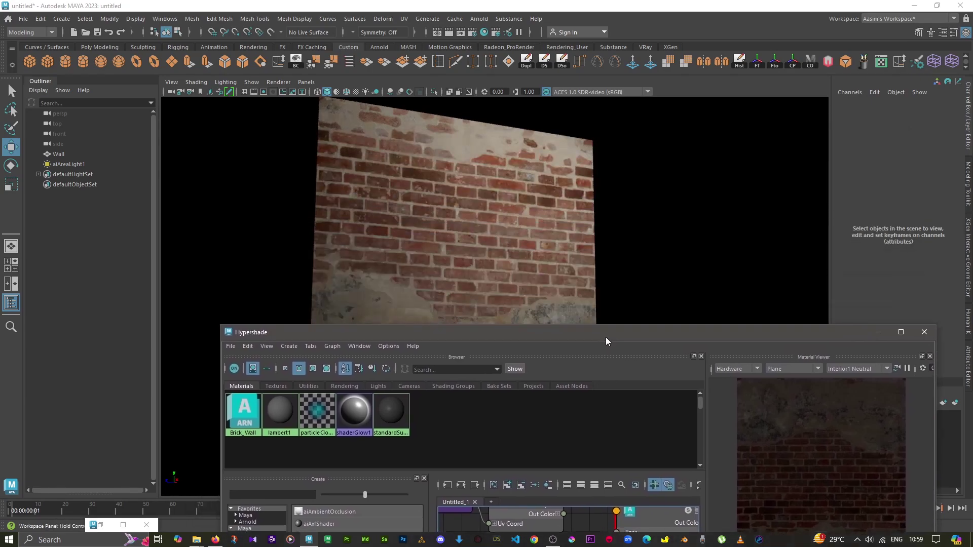
Orbit the camera to re-angle the wall, then raise Hypershade to show the node graph
{"action": "mouse_move", "coordinate": [456, 213]}
{"action": "left_mouse_down", "text": "alt"}
{"action": "mouse_move", "coordinate": [487, 218]}
{"action": "mouse_move", "coordinate": [440, 147]}
{"action": "left_mouse_up", "text": "alt"}
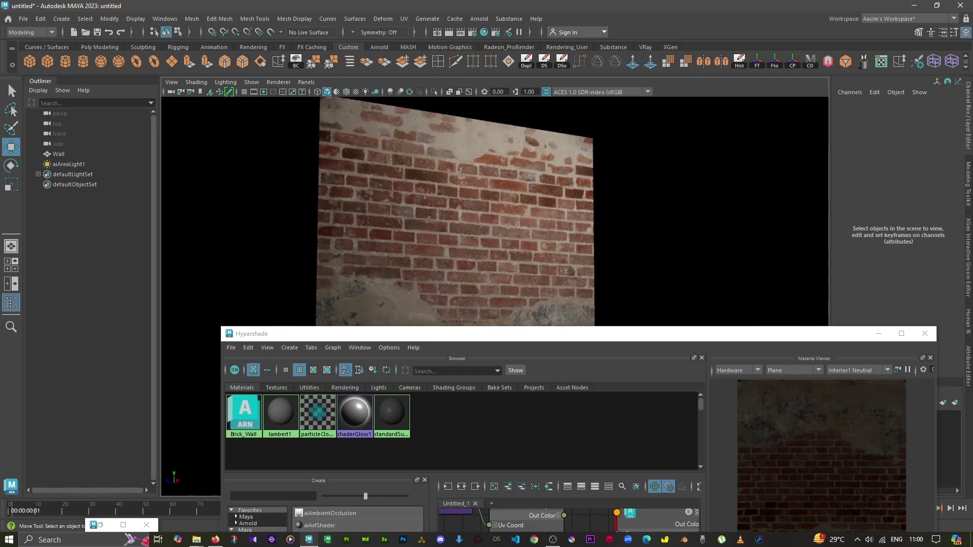
{"action": "left_click_drag", "start_coordinate": [441, 147], "coordinate": [482, 152], "text": "alt"}
{"action": "left_click_drag", "start_coordinate": [531, 332], "coordinate": [516, 144]}
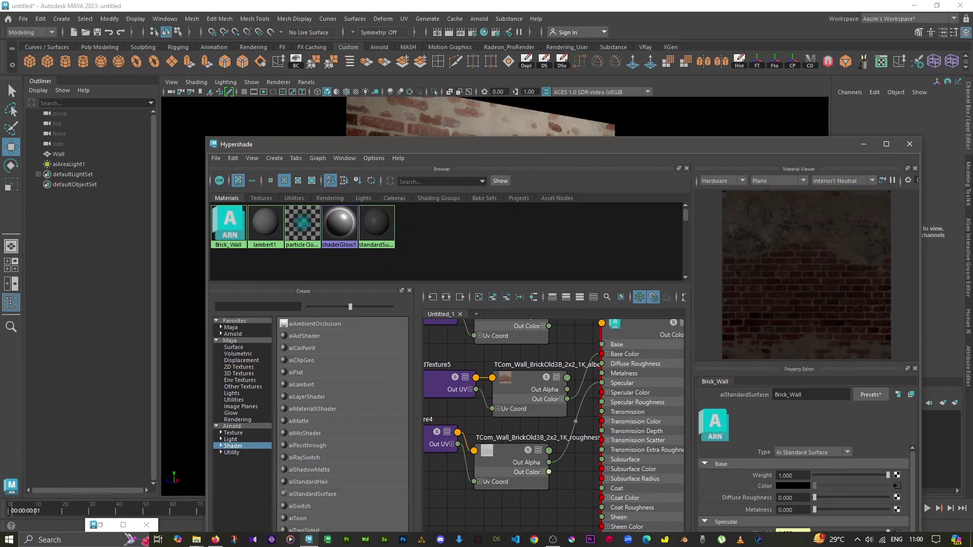
Frame the network and move the AO and roughness texture node pairs up
{"action": "key", "text": "a"}
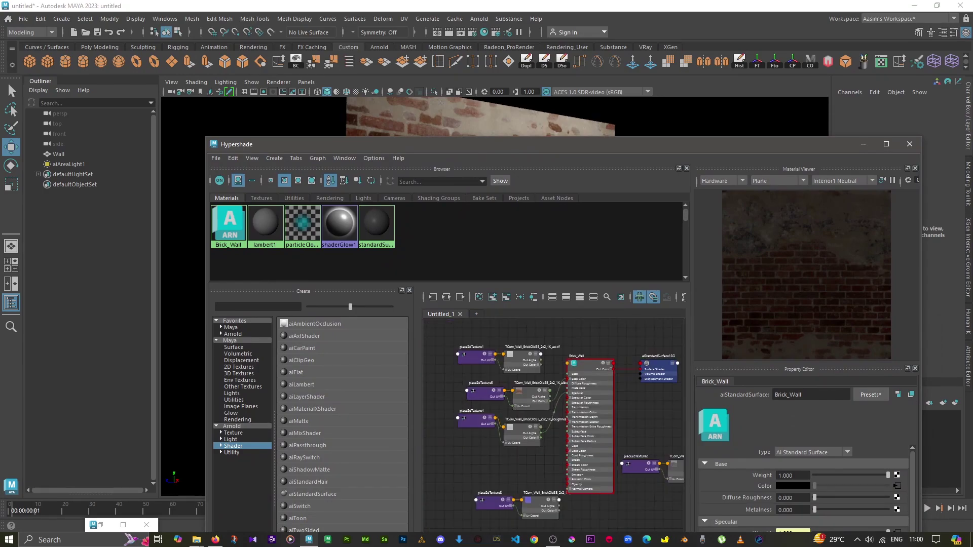
{"action": "left_click_drag", "start_coordinate": [476, 355], "coordinate": [476, 328]}
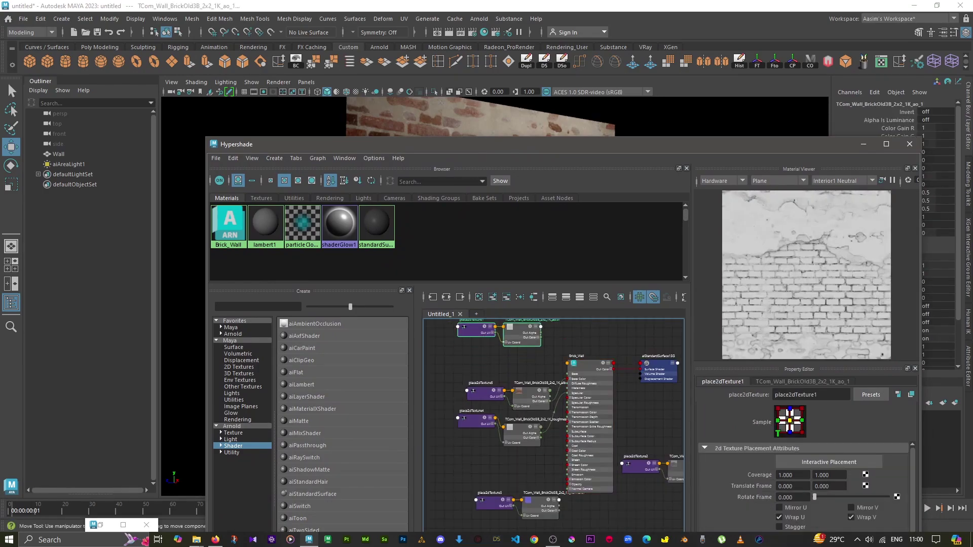
{"action": "mouse_move", "coordinate": [452, 370]}
{"action": "left_mouse_down"}
{"action": "mouse_move", "coordinate": [512, 402]}
{"action": "mouse_move", "coordinate": [482, 373]}
{"action": "left_mouse_up"}
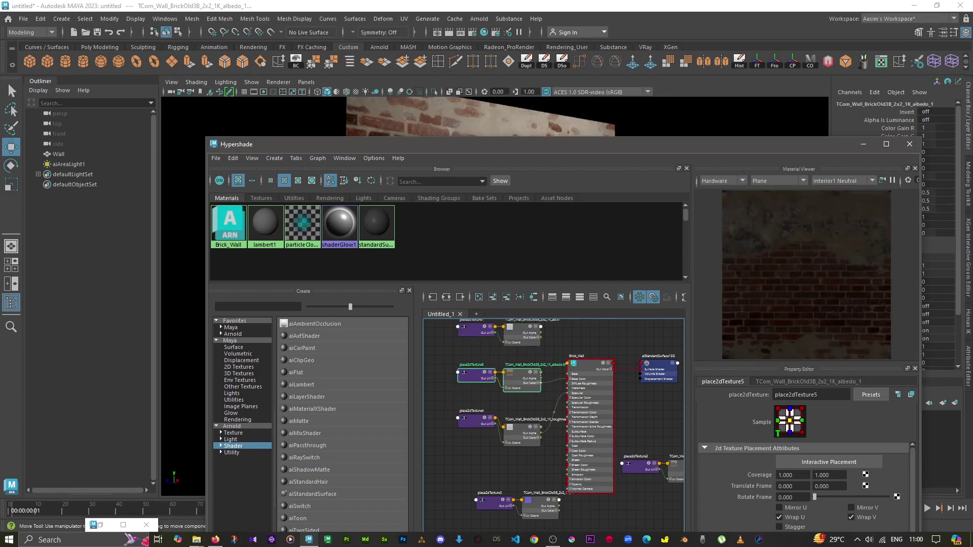
{"action": "left_click_drag", "start_coordinate": [446, 404], "coordinate": [547, 448]}
{"action": "left_click_drag", "start_coordinate": [476, 422], "coordinate": [467, 404]}
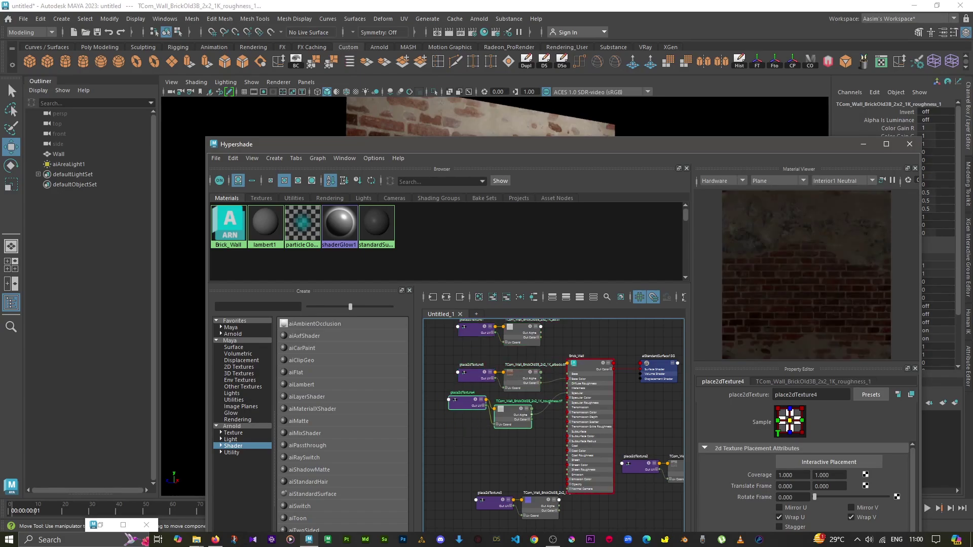
{"action": "middle_click_drag", "start_coordinate": [507, 446], "coordinate": [520, 426], "text": "alt"}
Move the normal map file and place2dTexture nodes up and left beside the others
{"action": "left_click_drag", "start_coordinate": [468, 450], "coordinate": [576, 501]}
{"action": "left_click_drag", "start_coordinate": [507, 486], "coordinate": [477, 440]}
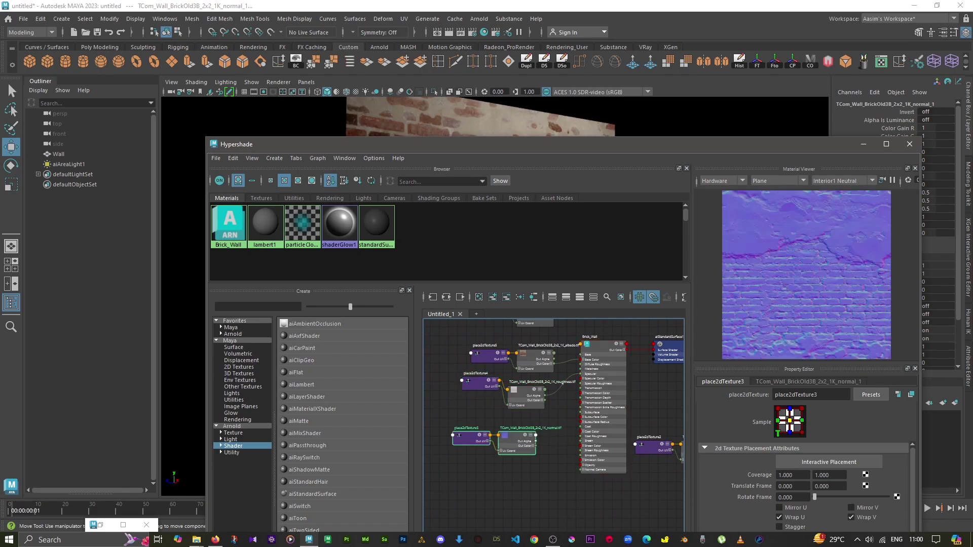
{"action": "scroll", "coordinate": [550, 486], "scroll_direction": "up", "scroll_amount": 3}
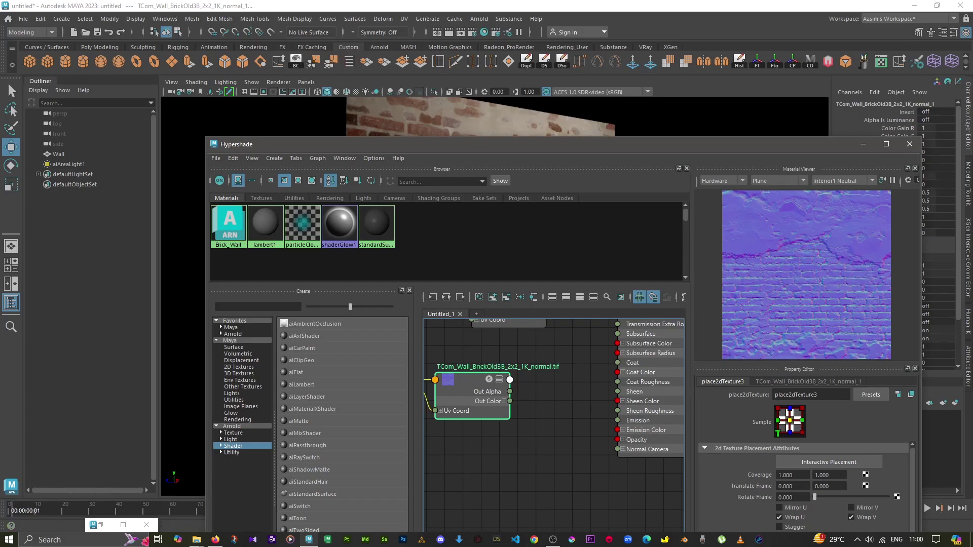
{"action": "scroll", "coordinate": [806, 275], "scroll_direction": "up", "scroll_amount": 3}
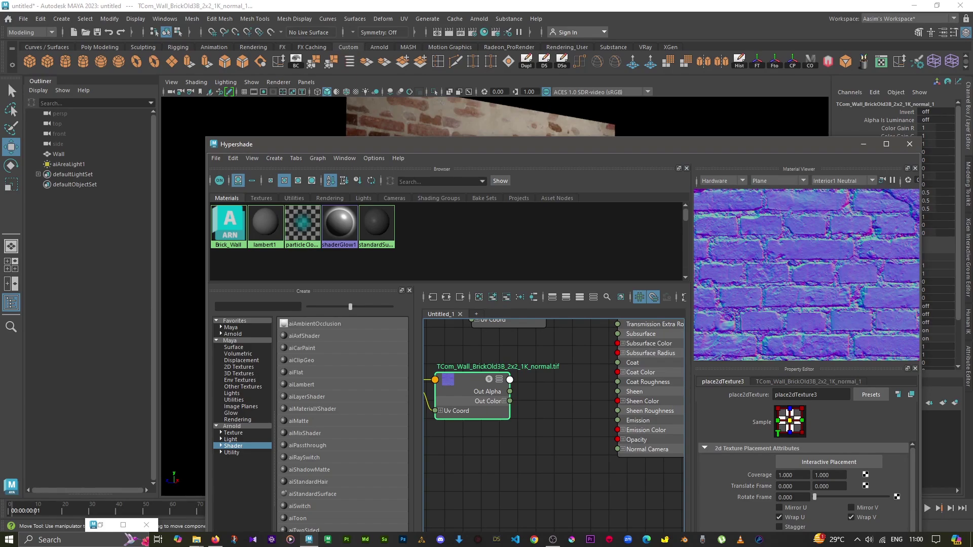
{"action": "scroll", "coordinate": [538, 435], "scroll_direction": "down", "scroll_amount": 2}
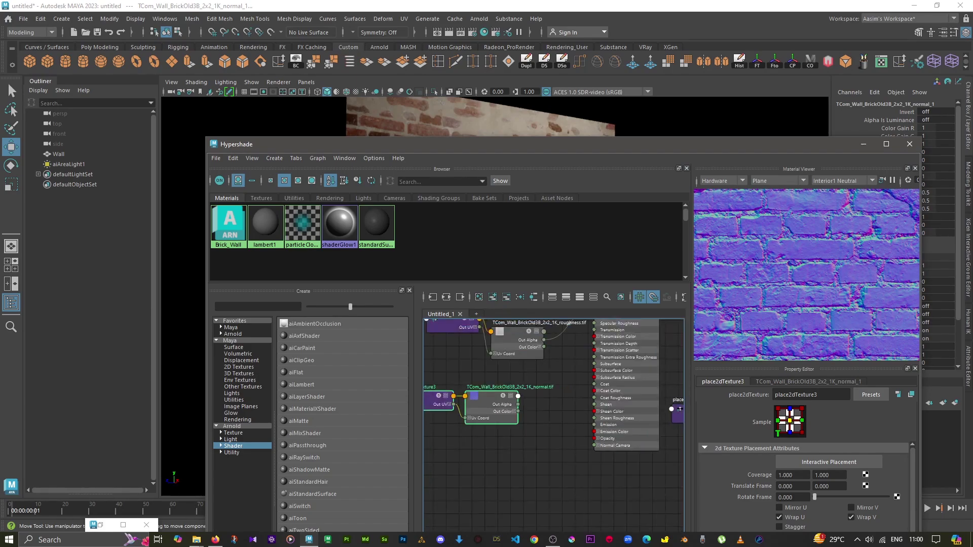
{"action": "right_click", "coordinate": [538, 386]}
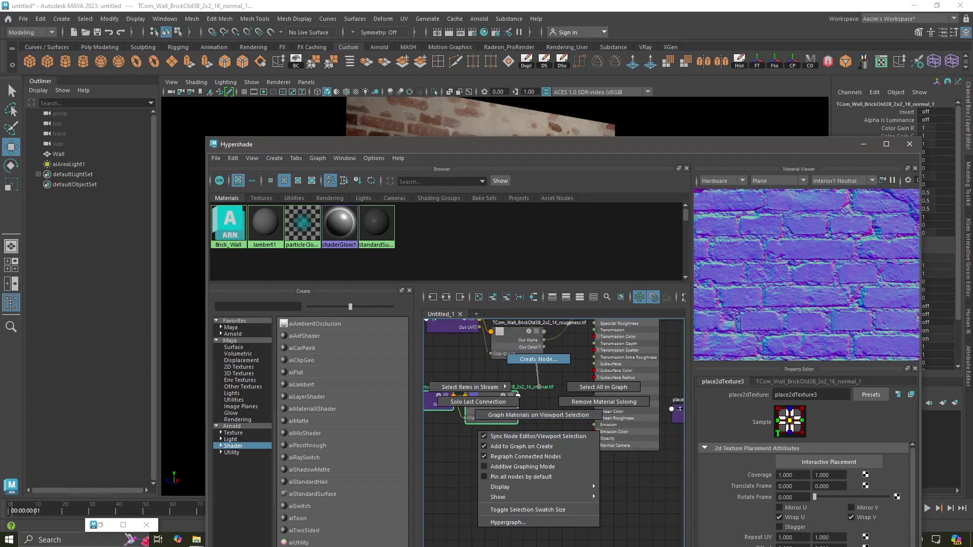
Create an aiNormalMap node and place it beside the brick normal texture node
{"action": "left_click", "coordinate": [538, 359]}
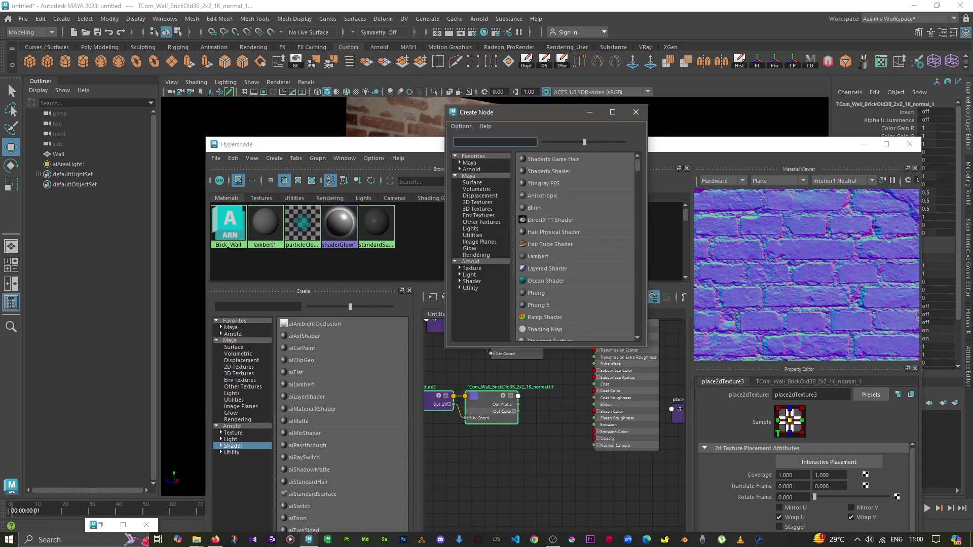
{"action": "type", "text": "norma"}
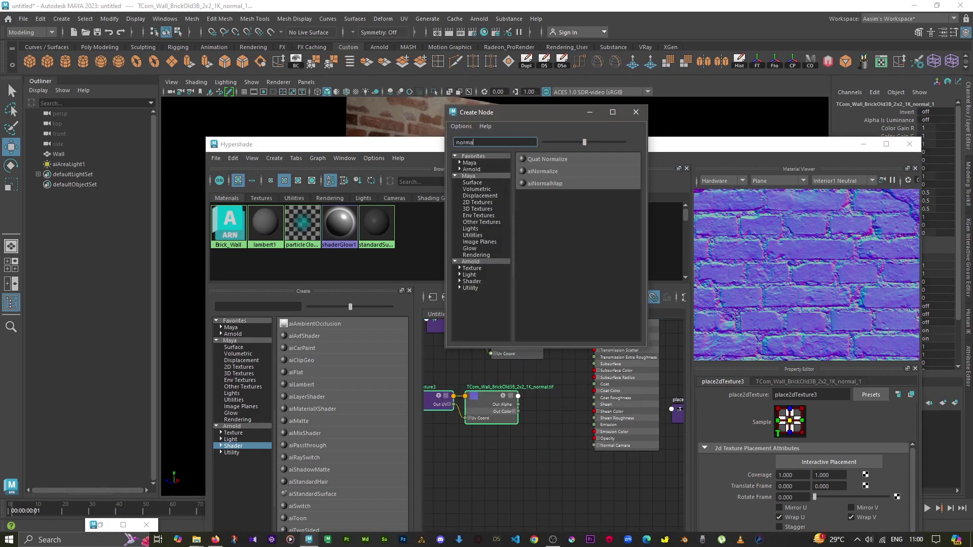
{"action": "left_click", "coordinate": [544, 184]}
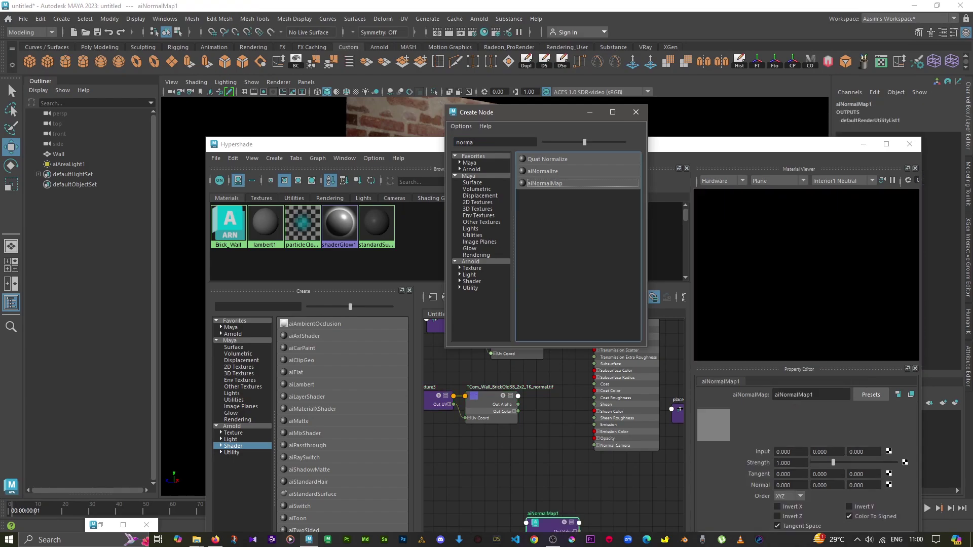
{"action": "left_click", "coordinate": [635, 112]}
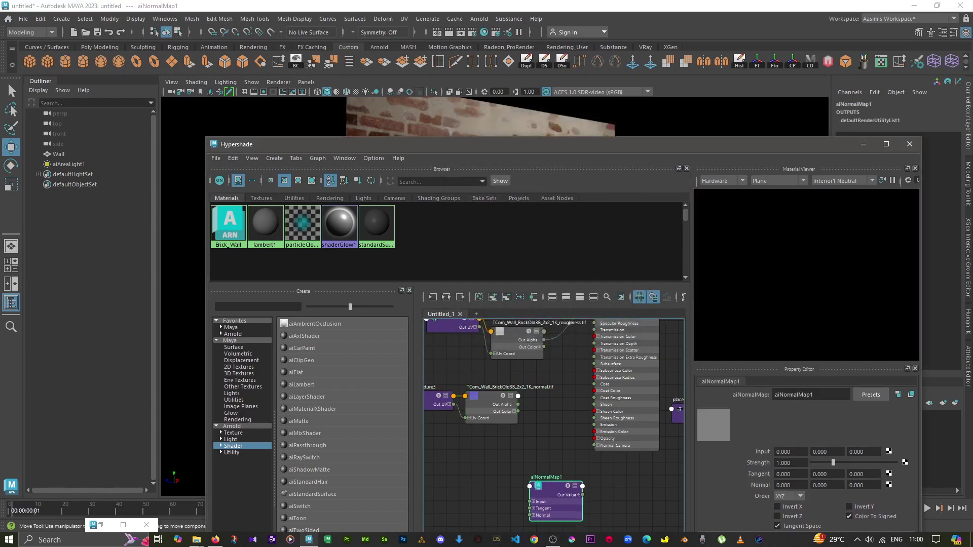
{"action": "left_click_drag", "start_coordinate": [553, 522], "coordinate": [556, 409]}
{"action": "left_click_drag", "start_coordinate": [487, 406], "coordinate": [487, 431]}
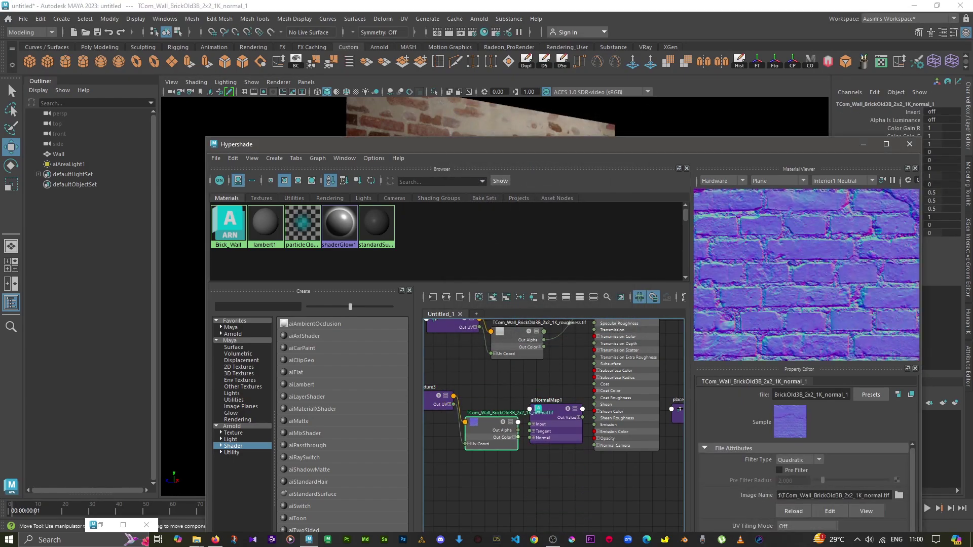
{"action": "scroll", "coordinate": [526, 461], "scroll_direction": "up", "scroll_amount": 2}
{"action": "left_click", "coordinate": [482, 486]}
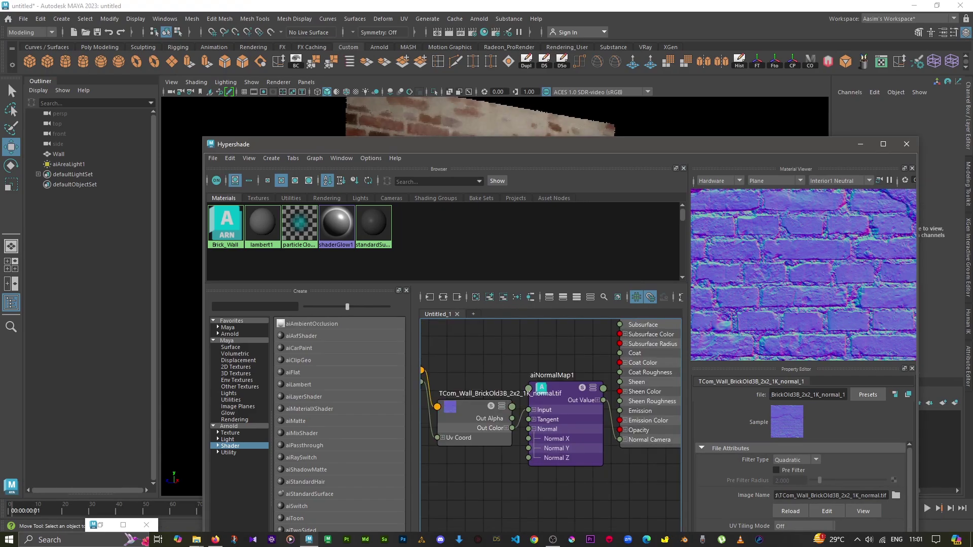
{"action": "left_click_drag", "start_coordinate": [502, 144], "coordinate": [516, 337]}
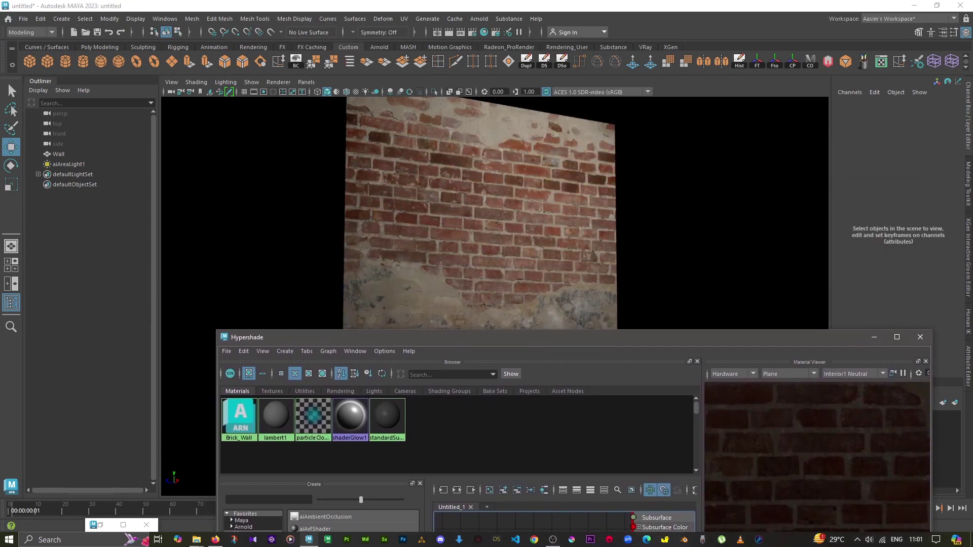
Turn the view toward the wall and open the Attribute Editor panel
{"action": "mouse_move", "coordinate": [481, 213]}
{"action": "left_mouse_down", "text": "alt"}
{"action": "mouse_move", "coordinate": [446, 213]}
{"action": "mouse_move", "coordinate": [486, 213]}
{"action": "left_mouse_up", "text": "alt"}
{"action": "key", "text": "ctrl+a"}
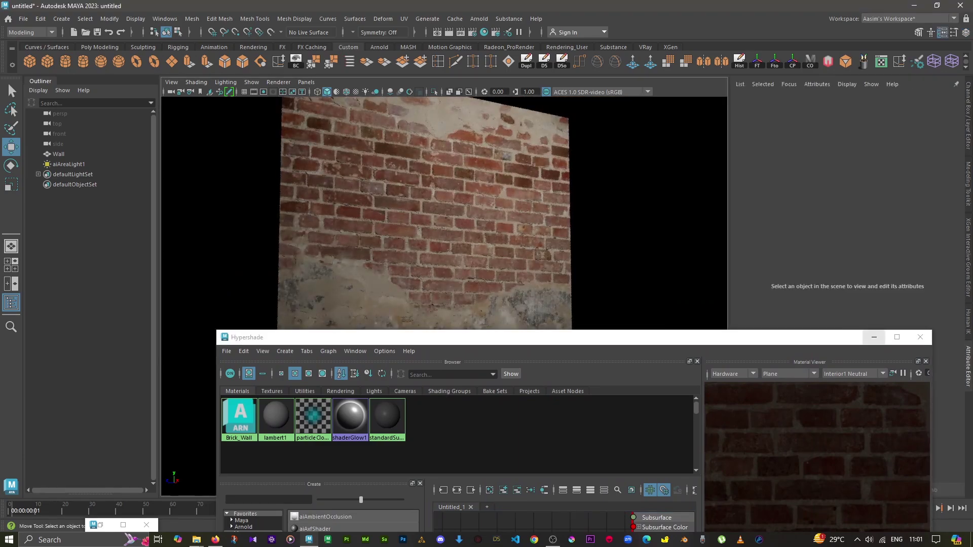
{"action": "left_click", "coordinate": [874, 337]}
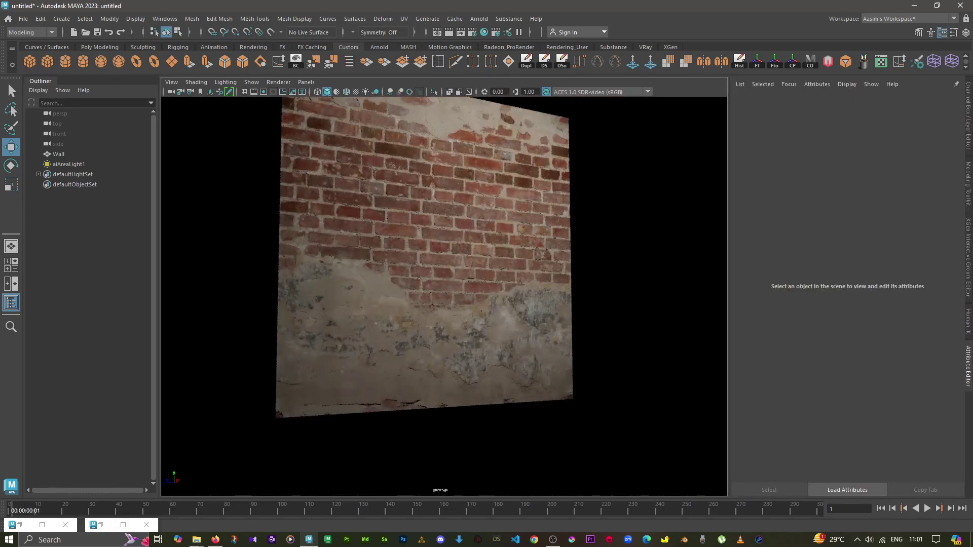
{"action": "left_click", "coordinate": [19, 525]}
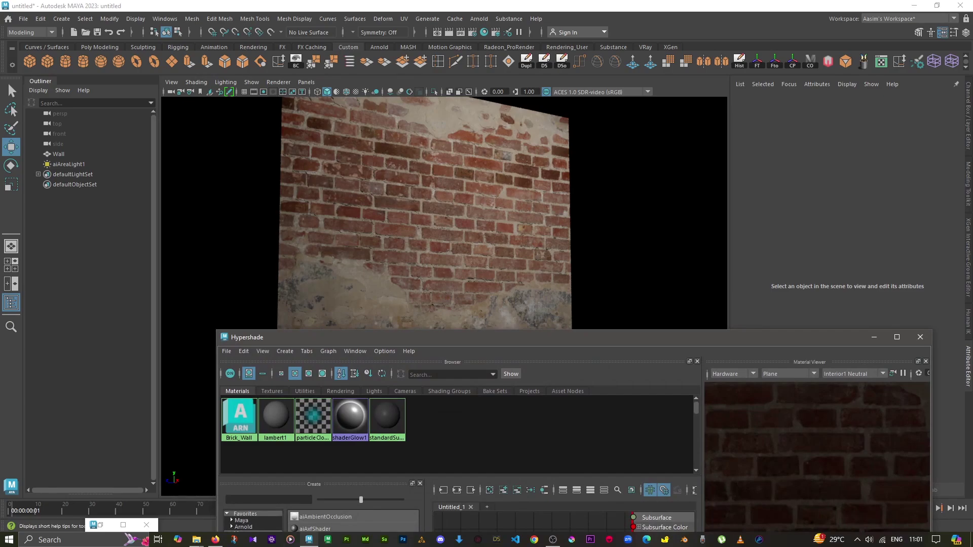
Close the Arnold render view, minimize Hypershade and select the Wall
{"action": "left_click", "coordinate": [100, 525]}
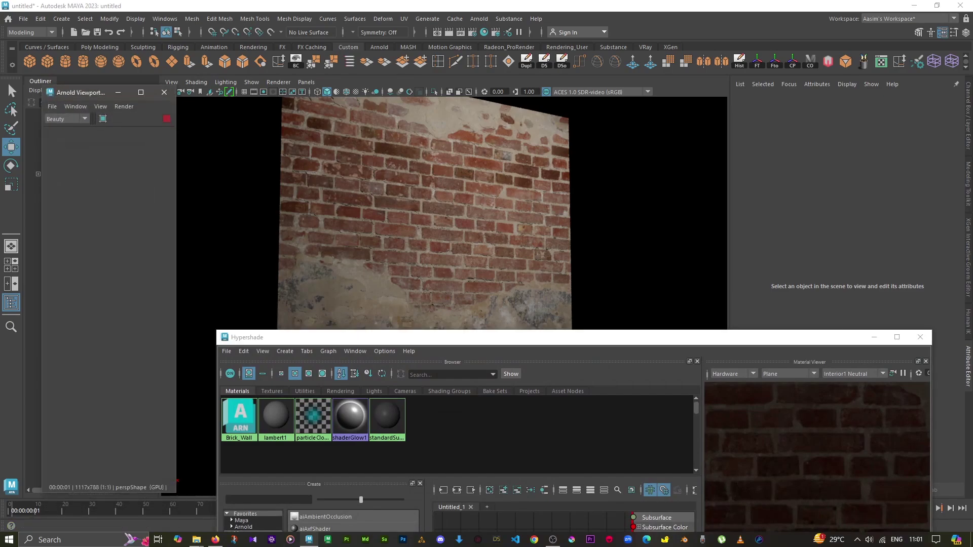
{"action": "left_click", "coordinate": [164, 91]}
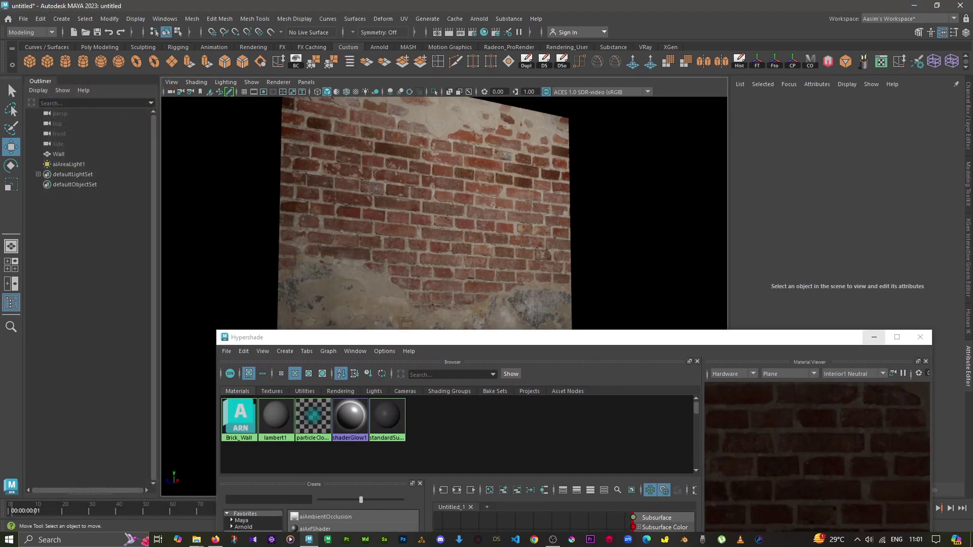
{"action": "left_click", "coordinate": [873, 337]}
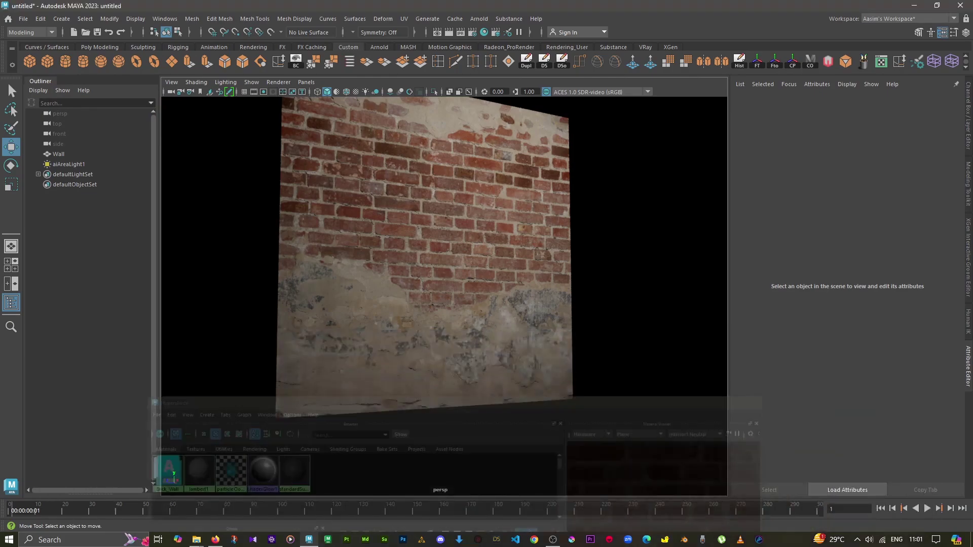
{"action": "left_click", "coordinate": [58, 153]}
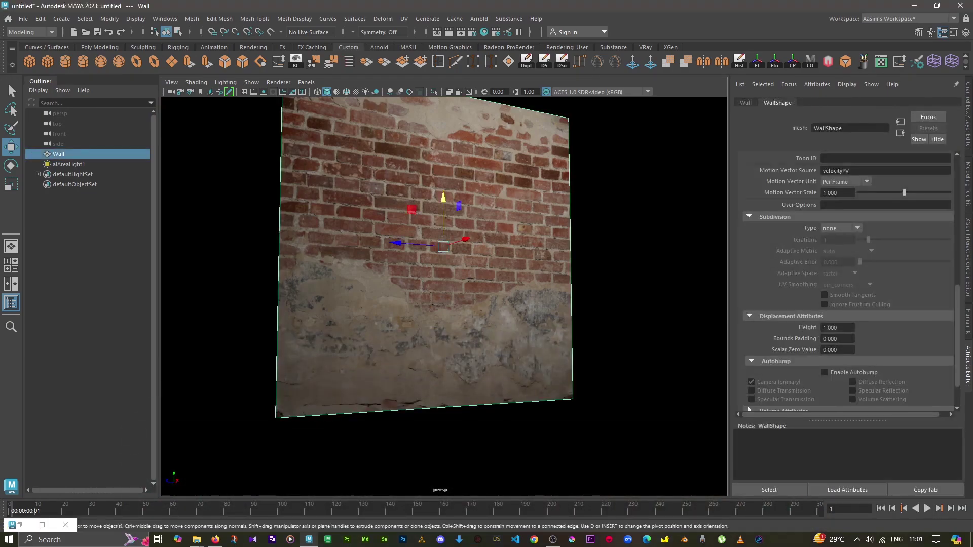
Orbit around the wall and select aiAreaLight1 with the Move tool
{"action": "left_click_drag", "start_coordinate": [441, 304], "coordinate": [486, 304], "text": "alt"}
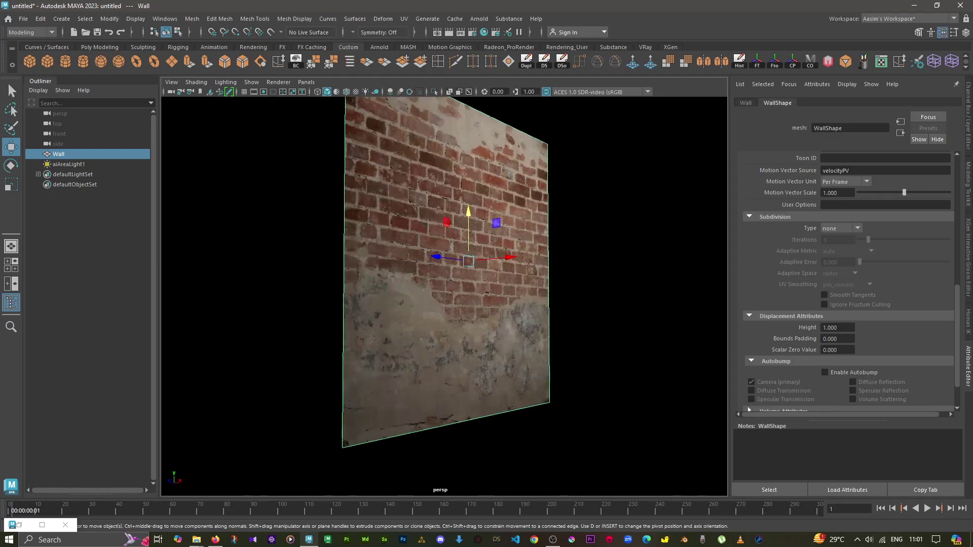
{"action": "left_click_drag", "start_coordinate": [441, 304], "coordinate": [487, 304], "text": "alt"}
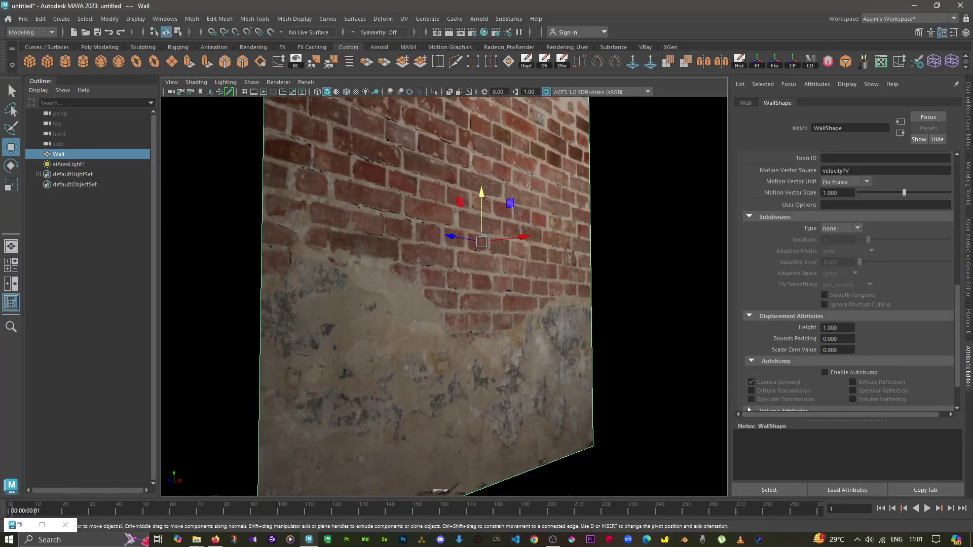
{"action": "mouse_move", "coordinate": [441, 304]}
{"action": "left_mouse_down", "text": "alt"}
{"action": "mouse_move", "coordinate": [486, 304]}
{"action": "mouse_move", "coordinate": [441, 304]}
{"action": "left_mouse_up", "text": "alt"}
{"action": "left_click", "coordinate": [68, 164]}
{"action": "scroll", "coordinate": [441, 304], "scroll_direction": "down", "scroll_amount": 3}
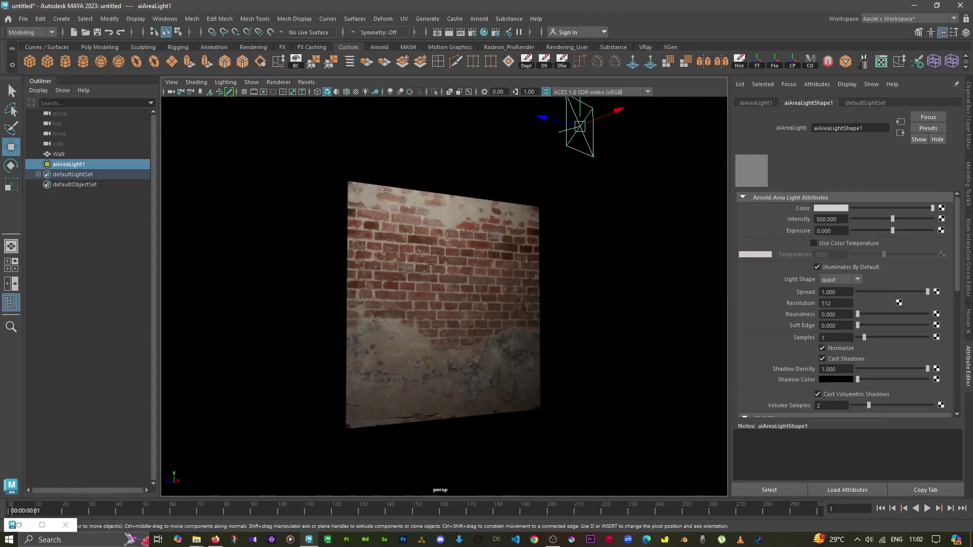
{"action": "key", "text": "e"}
{"action": "key", "text": "w"}
Drag the area light above and to the right of the wall, then restore Hypershade
{"action": "left_click_drag", "start_coordinate": [565, 130], "coordinate": [500, 156]}
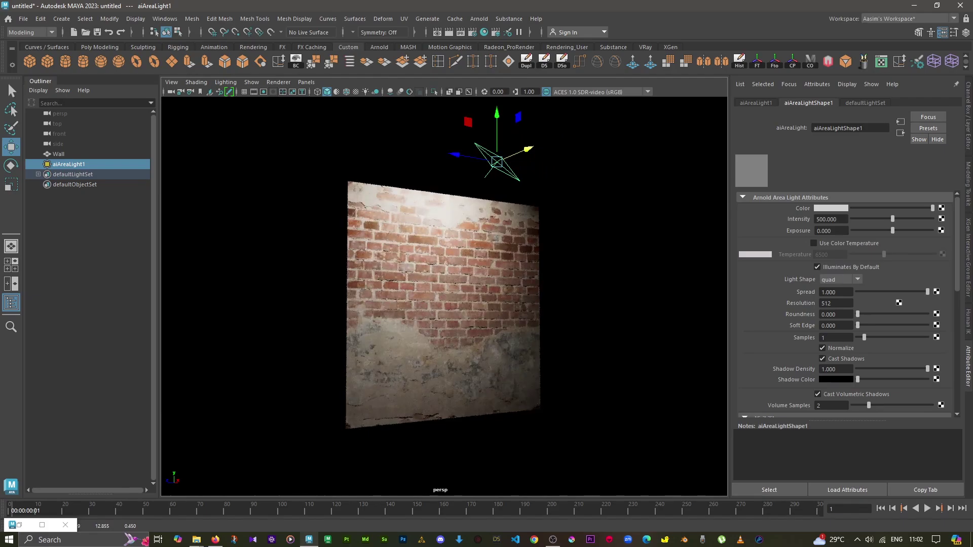
{"action": "scroll", "coordinate": [500, 156], "scroll_direction": "up", "scroll_amount": 2}
{"action": "scroll", "coordinate": [444, 297], "scroll_direction": "down", "scroll_amount": 3}
{"action": "left_click_drag", "start_coordinate": [474, 191], "coordinate": [558, 223]}
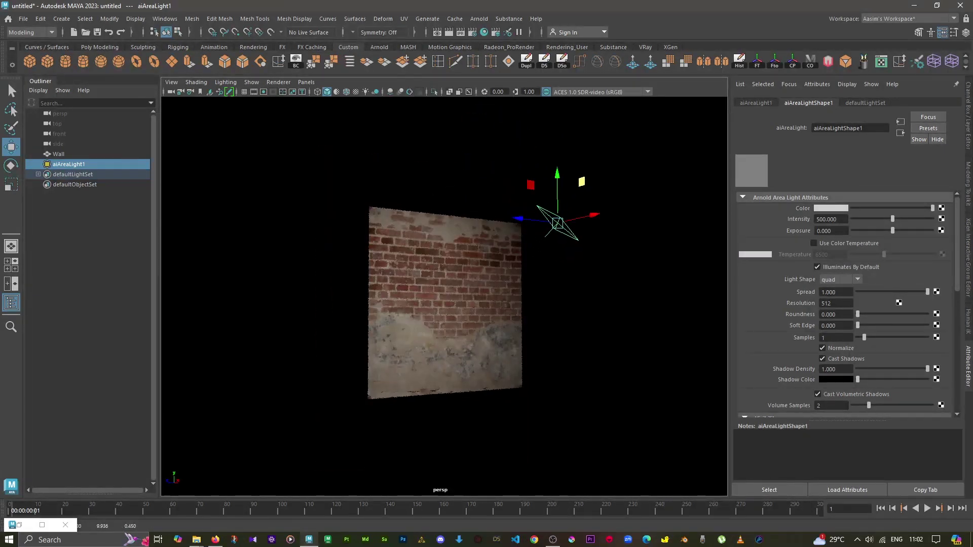
{"action": "left_click_drag", "start_coordinate": [446, 304], "coordinate": [425, 299], "text": "alt"}
{"action": "scroll", "coordinate": [444, 297], "scroll_direction": "up", "scroll_amount": 2}
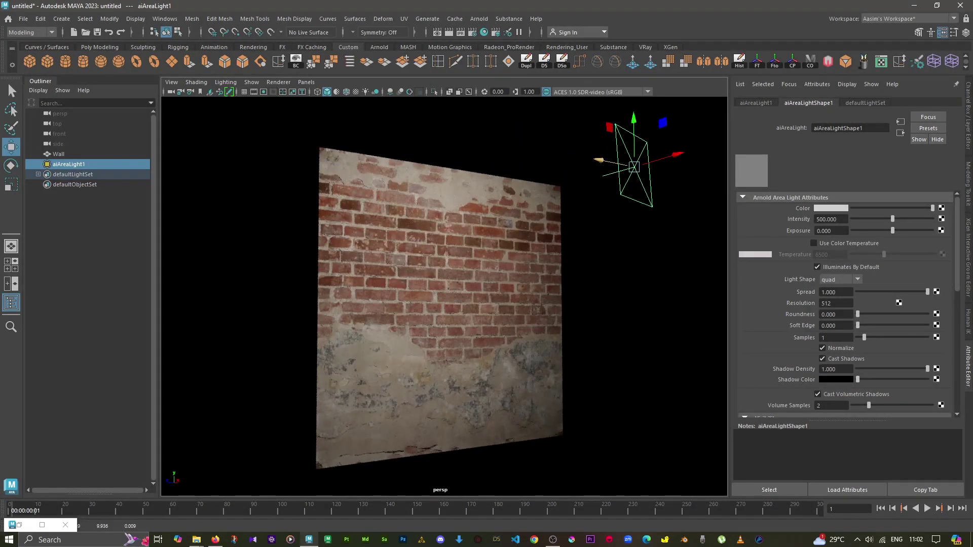
{"action": "left_click", "coordinate": [484, 32]}
{"action": "left_click_drag", "start_coordinate": [304, 337], "coordinate": [346, 429]}
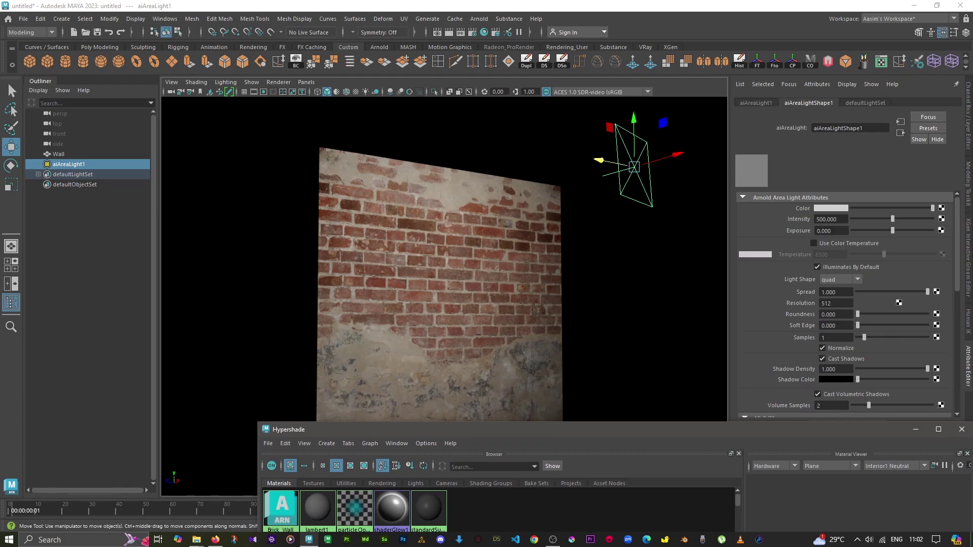
Raise Hypershade and zoom the node graph to the height map nodes
{"action": "mouse_move", "coordinate": [534, 429]}
{"action": "left_mouse_down"}
{"action": "mouse_move", "coordinate": [444, 154]}
{"action": "mouse_move", "coordinate": [458, 113]}
{"action": "left_mouse_up"}
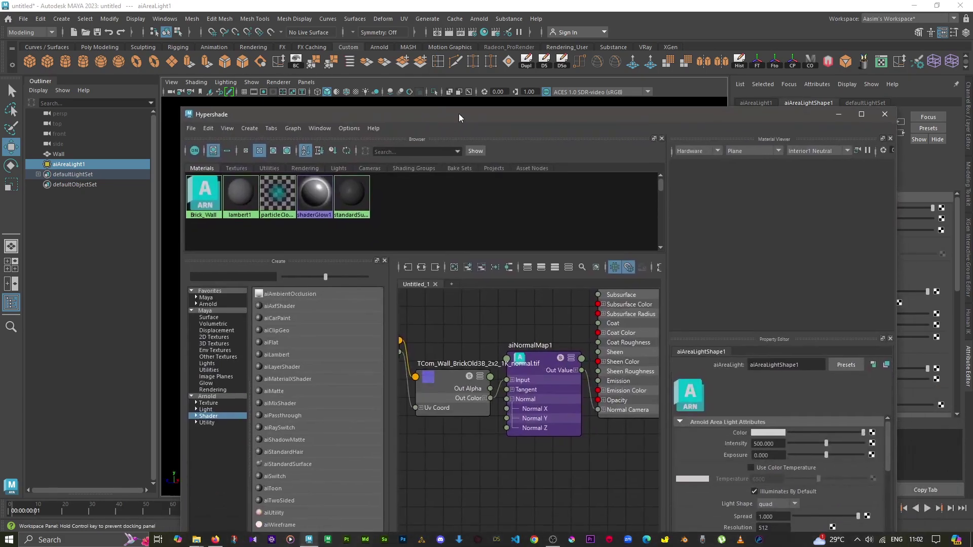
{"action": "scroll", "coordinate": [527, 383], "scroll_direction": "down", "scroll_amount": 5}
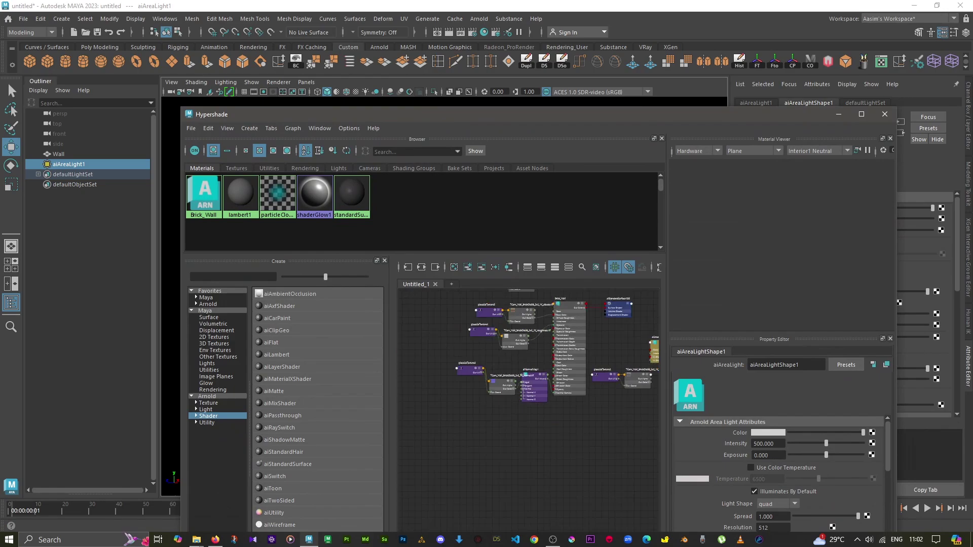
{"action": "scroll", "coordinate": [538, 407], "scroll_direction": "up", "scroll_amount": 1}
{"action": "scroll", "coordinate": [538, 406], "scroll_direction": "up", "scroll_amount": 2}
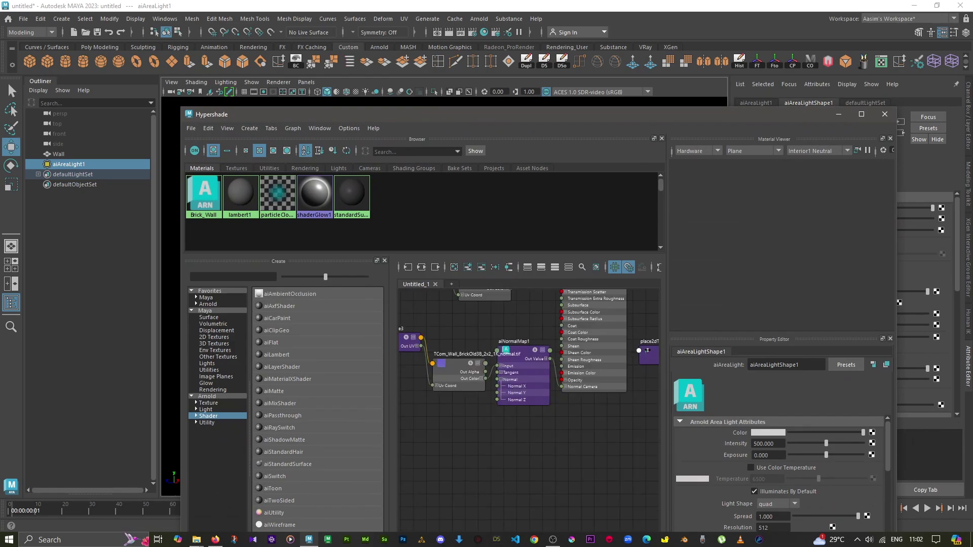
{"action": "scroll", "coordinate": [539, 407], "scroll_direction": "up", "scroll_amount": 2}
{"action": "scroll", "coordinate": [538, 406], "scroll_direction": "up", "scroll_amount": 2}
{"action": "middle_click_drag", "start_coordinate": [538, 407], "coordinate": [532, 409], "text": "alt"}
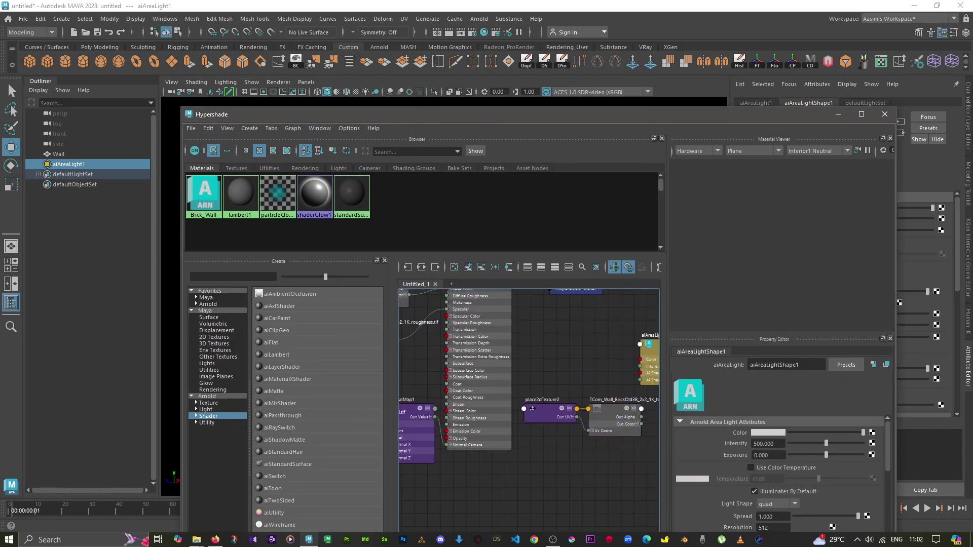
{"action": "scroll", "coordinate": [500, 492], "scroll_direction": "down", "scroll_amount": 3}
{"action": "scroll", "coordinate": [513, 466], "scroll_direction": "up", "scroll_amount": 2}
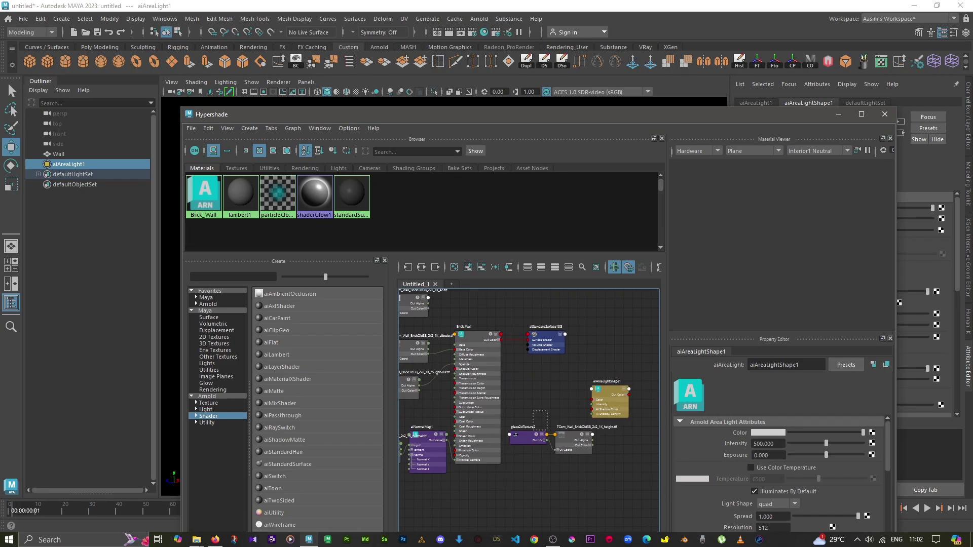
Arrange height.tif and place2dTexture2, then connect the height map to the wall's Displacement Shader
{"action": "mouse_move", "coordinate": [552, 411]}
{"action": "left_mouse_down"}
{"action": "mouse_move", "coordinate": [537, 451]}
{"action": "mouse_move", "coordinate": [488, 490]}
{"action": "left_mouse_up"}
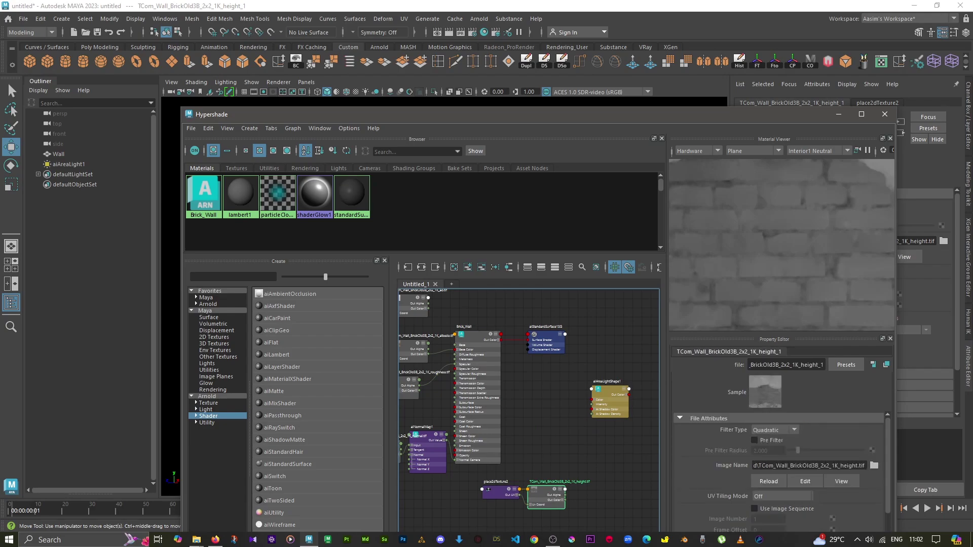
{"action": "middle_click_drag", "start_coordinate": [532, 406], "coordinate": [551, 344], "text": "alt"}
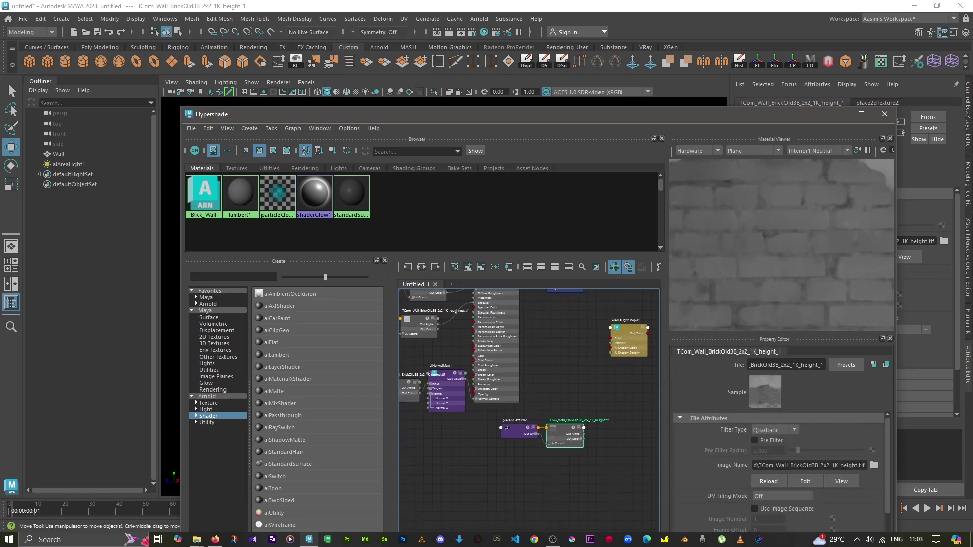
{"action": "left_click_drag", "start_coordinate": [565, 427], "coordinate": [556, 400]}
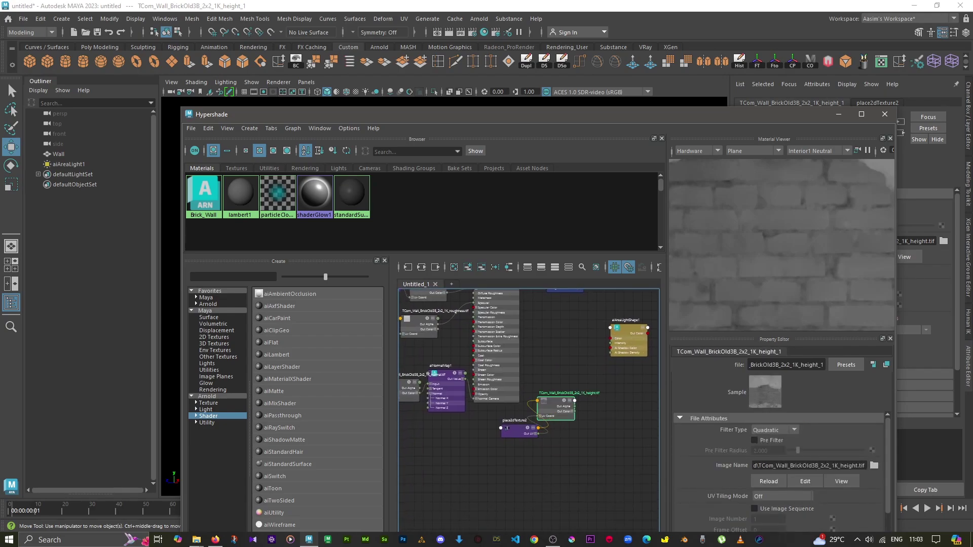
{"action": "left_click_drag", "start_coordinate": [517, 428], "coordinate": [489, 428]}
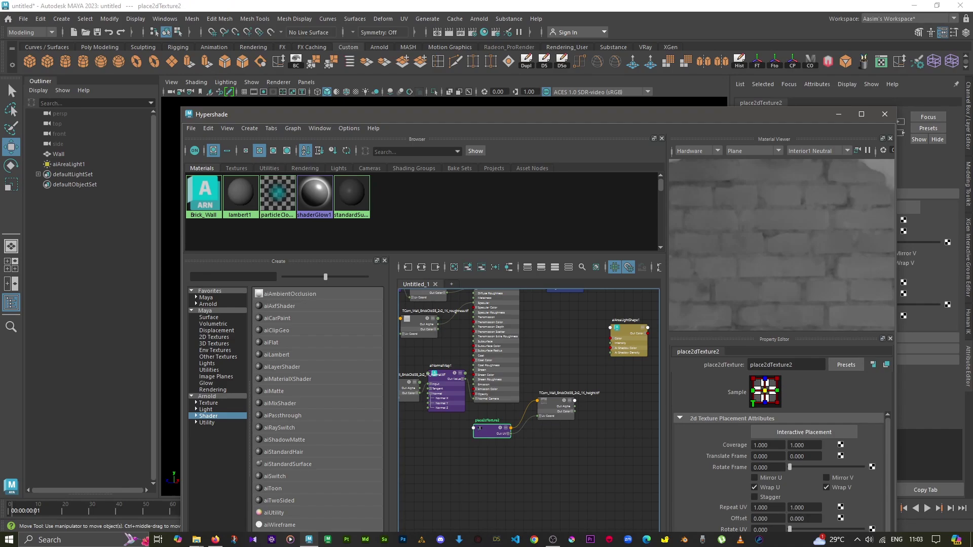
{"action": "middle_click_drag", "start_coordinate": [480, 429], "coordinate": [474, 452], "text": "alt"}
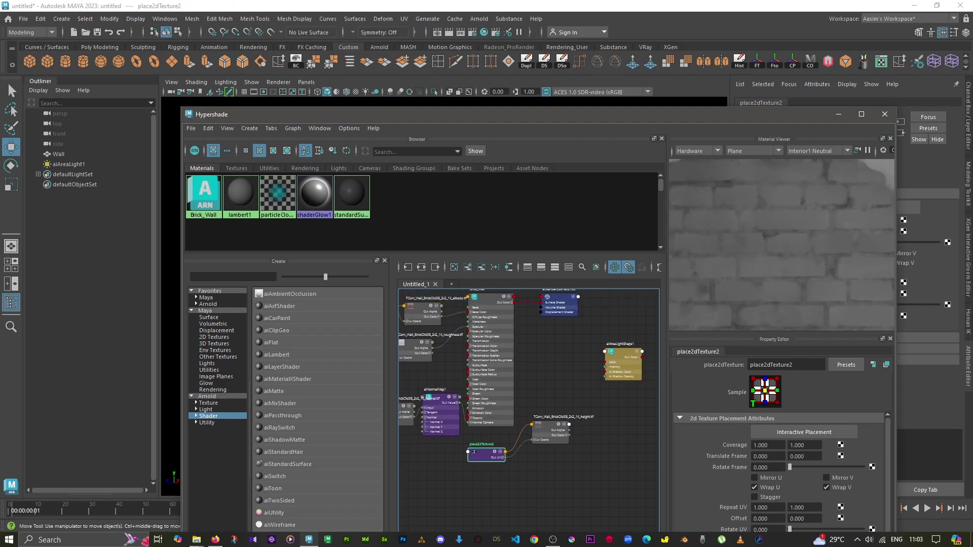
{"action": "scroll", "coordinate": [560, 431], "scroll_direction": "up", "scroll_amount": 3}
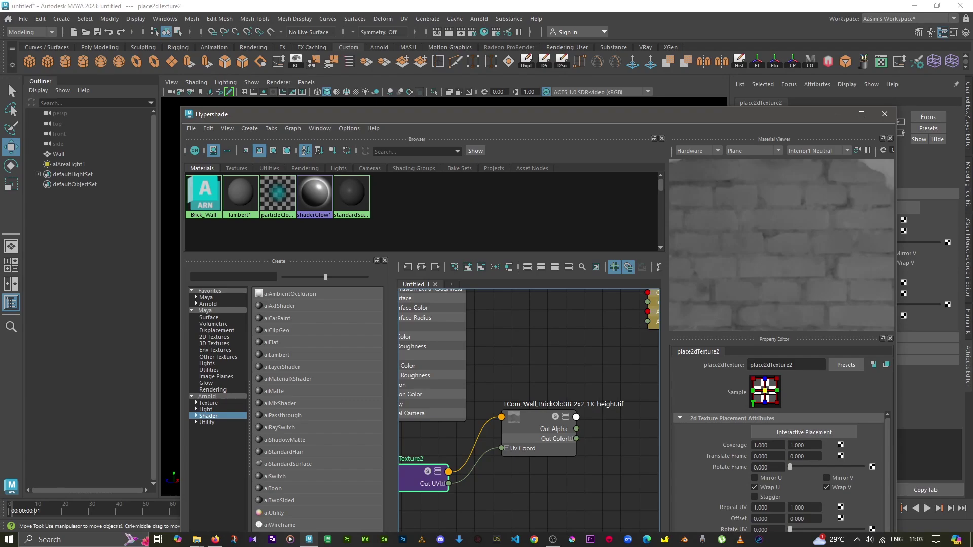
{"action": "scroll", "coordinate": [559, 431], "scroll_direction": "down", "scroll_amount": 3}
{"action": "left_click_drag", "start_coordinate": [568, 419], "coordinate": [536, 318]}
{"action": "left_click", "coordinate": [489, 302]}
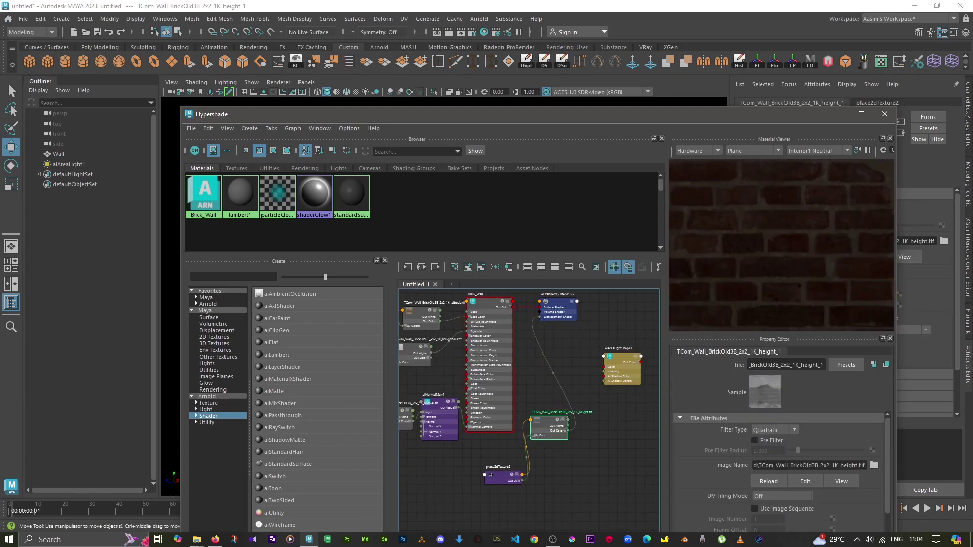
Select the Wall and set its Arnold subdivision type to catclark with 1 iteration
{"action": "left_click", "coordinate": [838, 114]}
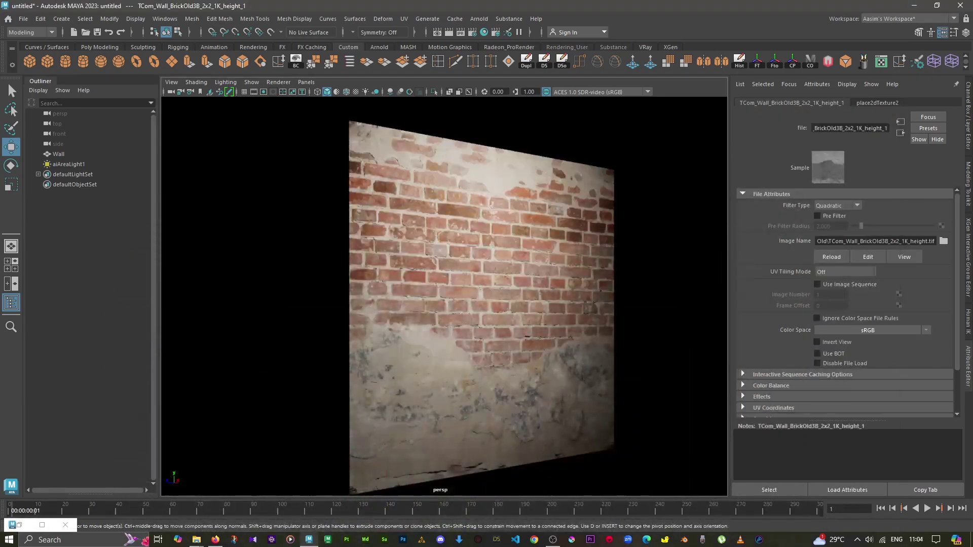
{"action": "left_click", "coordinate": [456, 294]}
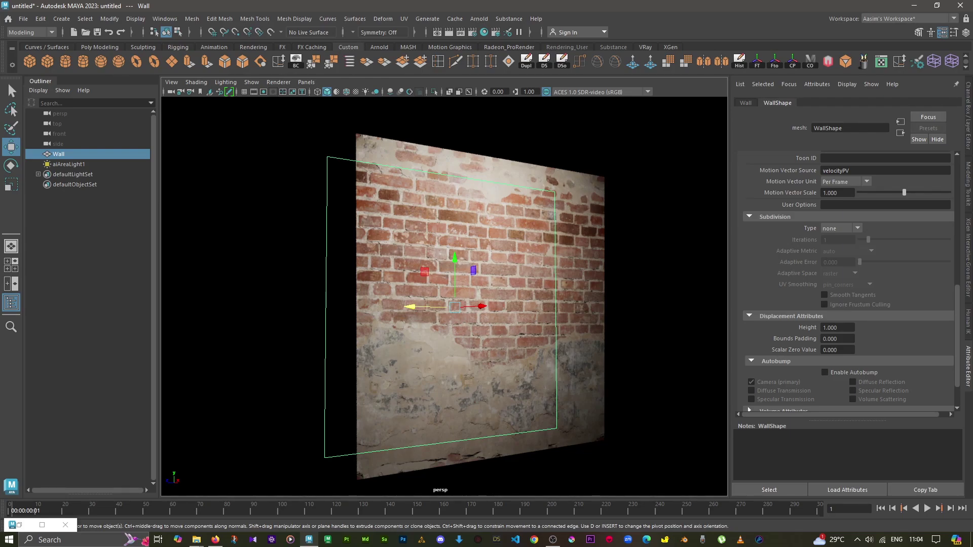
{"action": "left_click", "coordinate": [841, 228]}
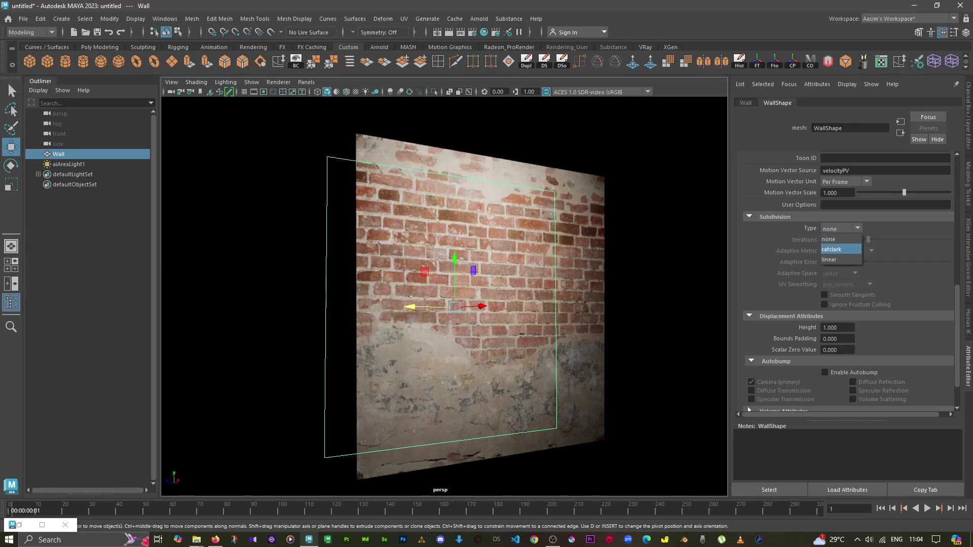
{"action": "left_click", "coordinate": [834, 248]}
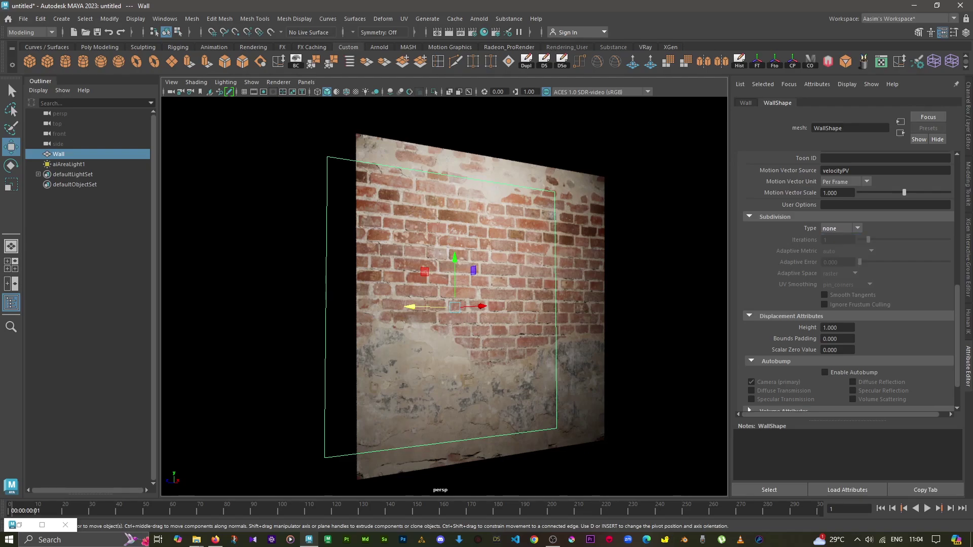
{"action": "scroll", "coordinate": [841, 279], "scroll_direction": "up", "scroll_amount": 3}
{"action": "scroll", "coordinate": [842, 278], "scroll_direction": "up", "scroll_amount": 3}
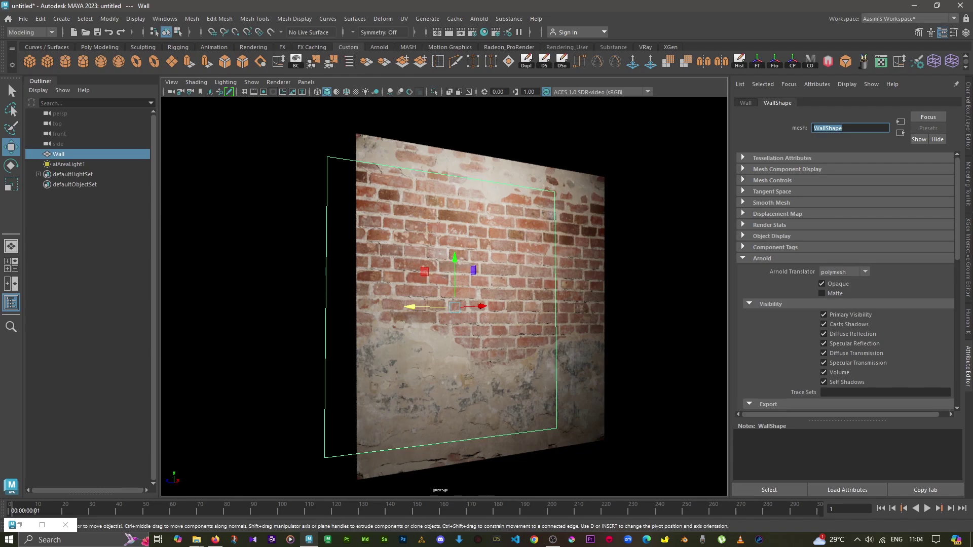
{"action": "scroll", "coordinate": [846, 282], "scroll_direction": "down", "scroll_amount": 5}
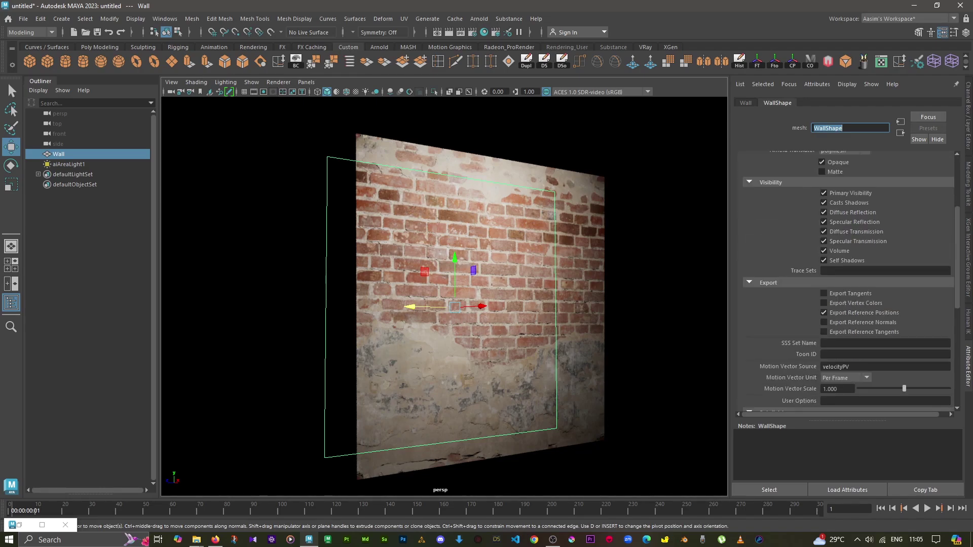
{"action": "scroll", "coordinate": [846, 282], "scroll_direction": "down", "scroll_amount": 5}
{"action": "scroll", "coordinate": [847, 281], "scroll_direction": "down", "scroll_amount": 2}
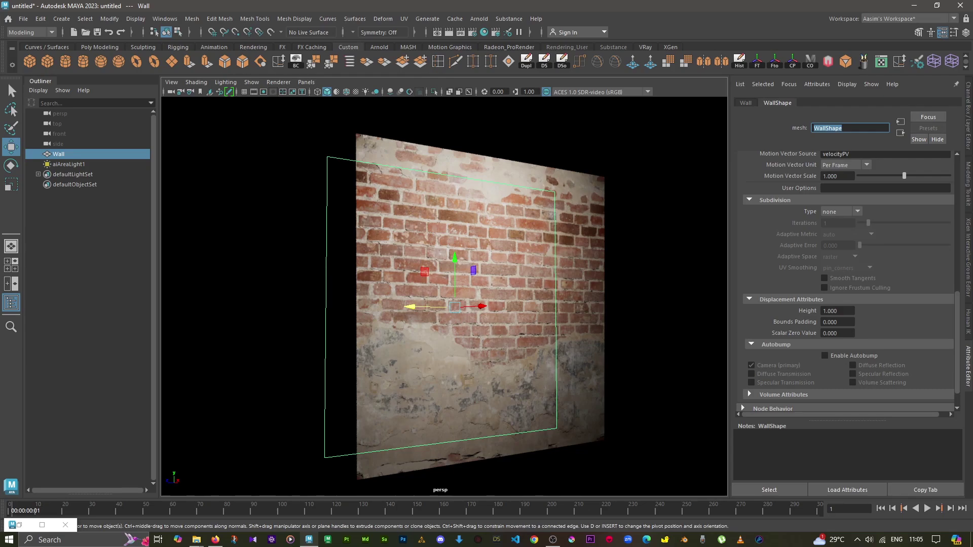
{"action": "left_click", "coordinate": [842, 212]}
{"action": "left_click", "coordinate": [836, 227]}
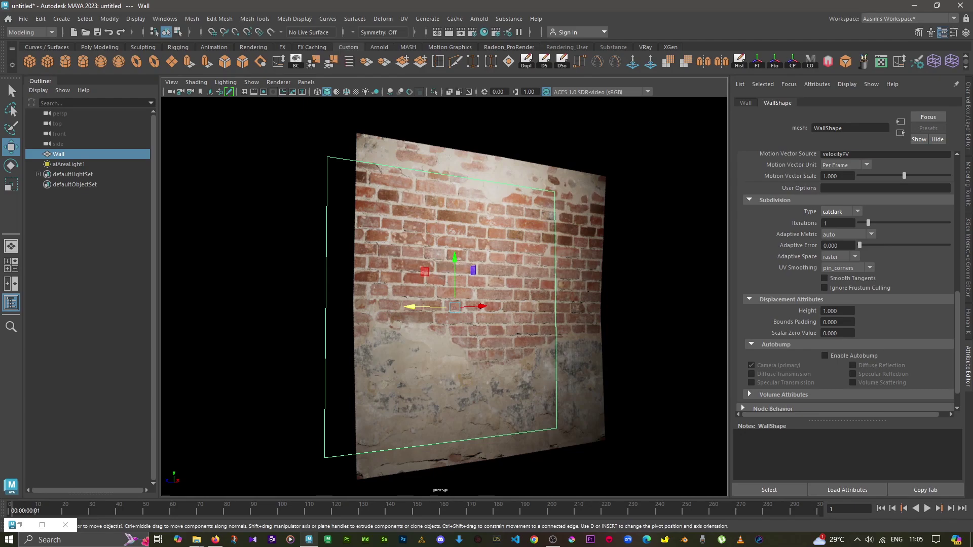
Try linear subdivision on the wall, then switch back to catclark
{"action": "left_click", "coordinate": [841, 211]}
{"action": "left_click", "coordinate": [836, 237]}
{"action": "left_click", "coordinate": [841, 211]}
Orbit to inspect the displaced wall surface and switch to the Channel Box
{"action": "left_click_drag", "start_coordinate": [441, 294], "coordinate": [471, 294], "text": "alt"}
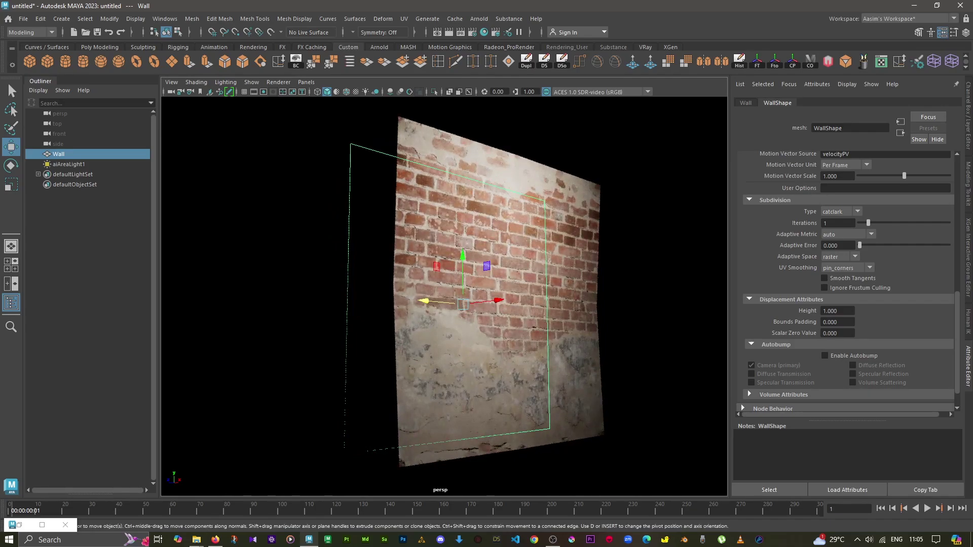
{"action": "left_click_drag", "start_coordinate": [441, 294], "coordinate": [458, 294], "text": "alt"}
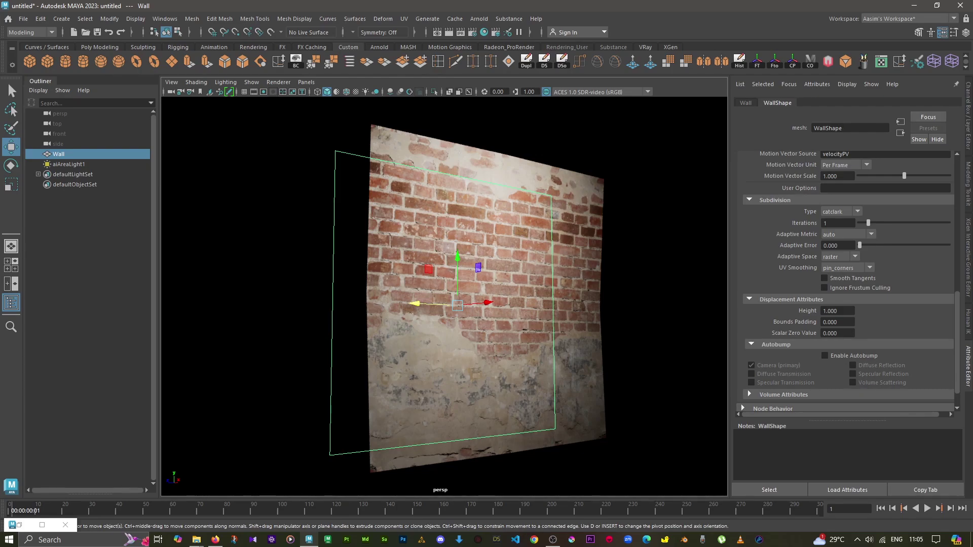
{"action": "key", "text": "ctrl+a"}
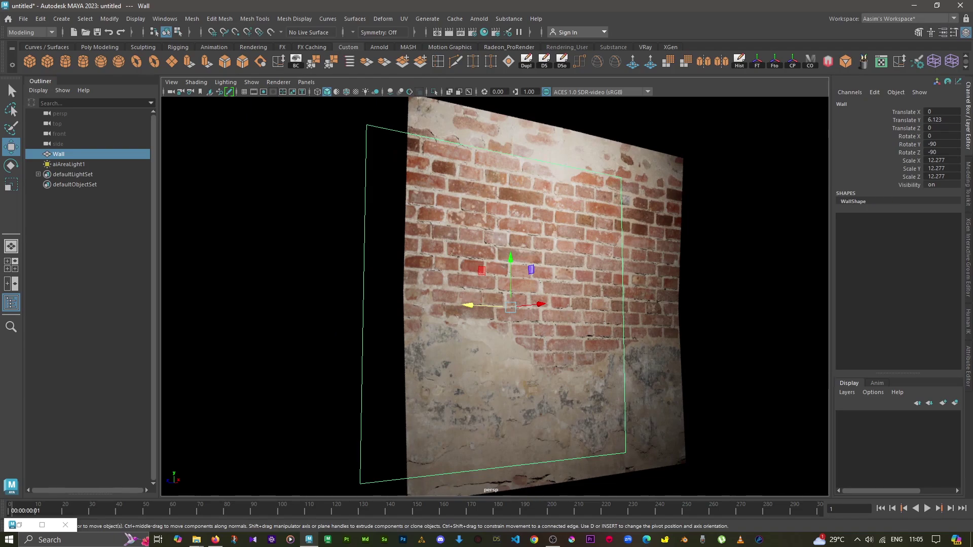
{"action": "key", "text": "ctrl+z"}
{"action": "key", "text": "shift+z"}
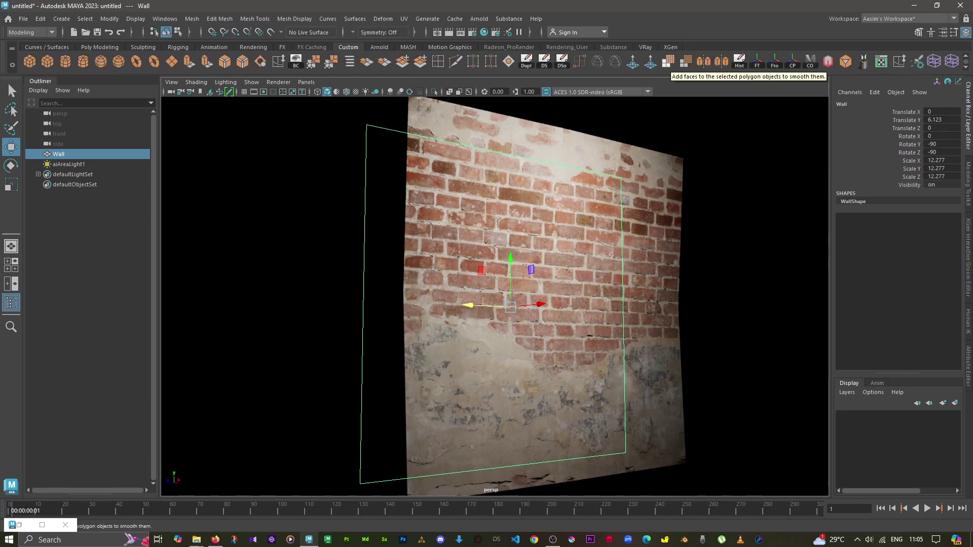
Open Smooth Options, reset them and smooth the wall with 3 division levels
{"action": "double_click", "coordinate": [686, 61]}
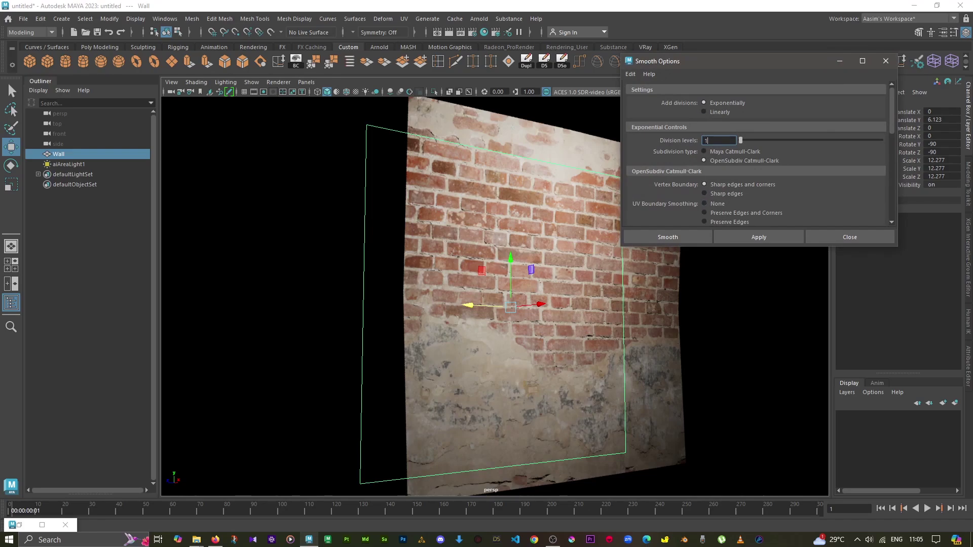
{"action": "left_click_drag", "start_coordinate": [686, 61], "coordinate": [755, 72]}
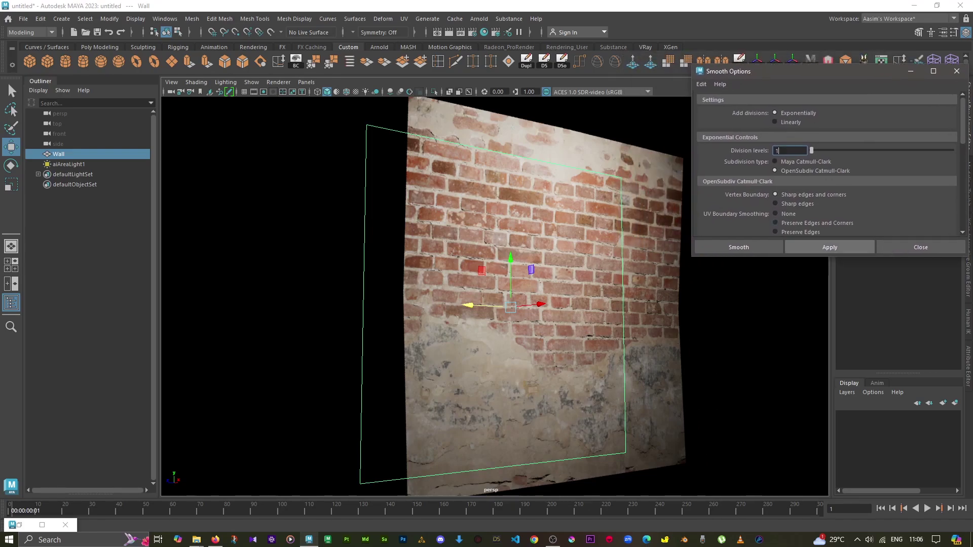
{"action": "left_click", "coordinate": [701, 84]}
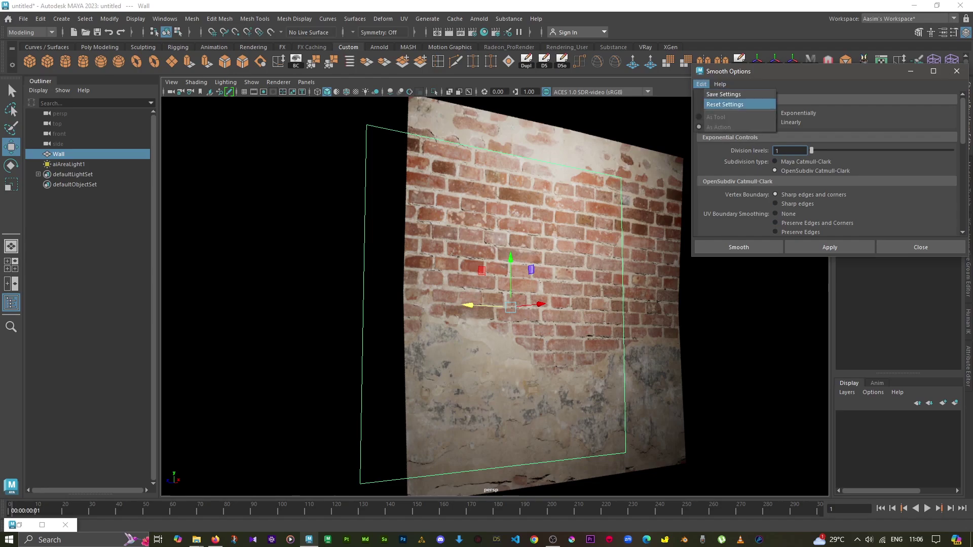
{"action": "left_click", "coordinate": [724, 104]}
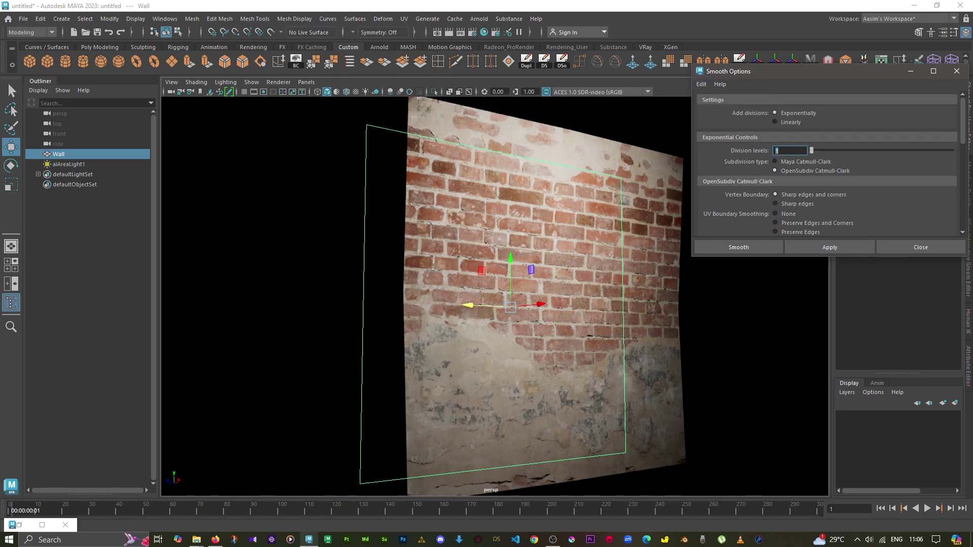
{"action": "type", "text": "3"}
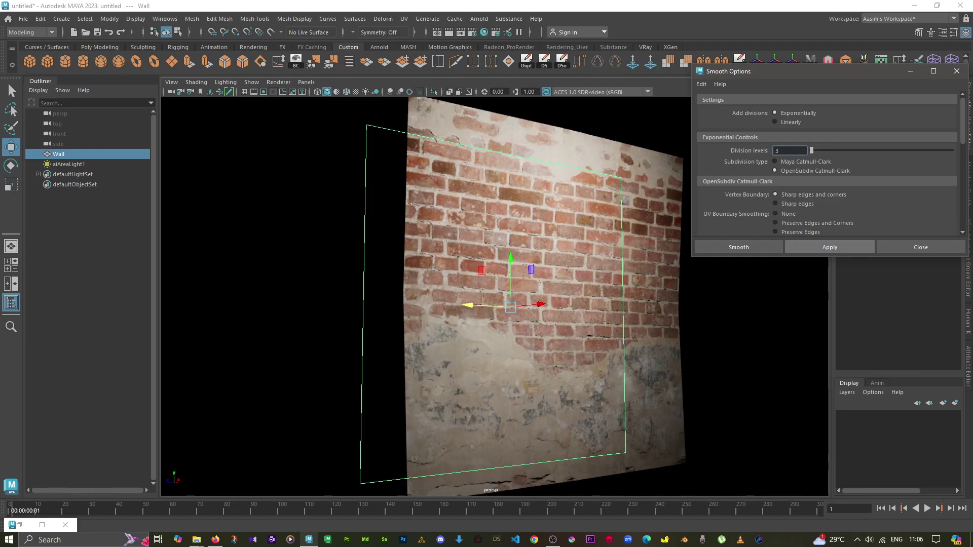
{"action": "left_click", "coordinate": [830, 247]}
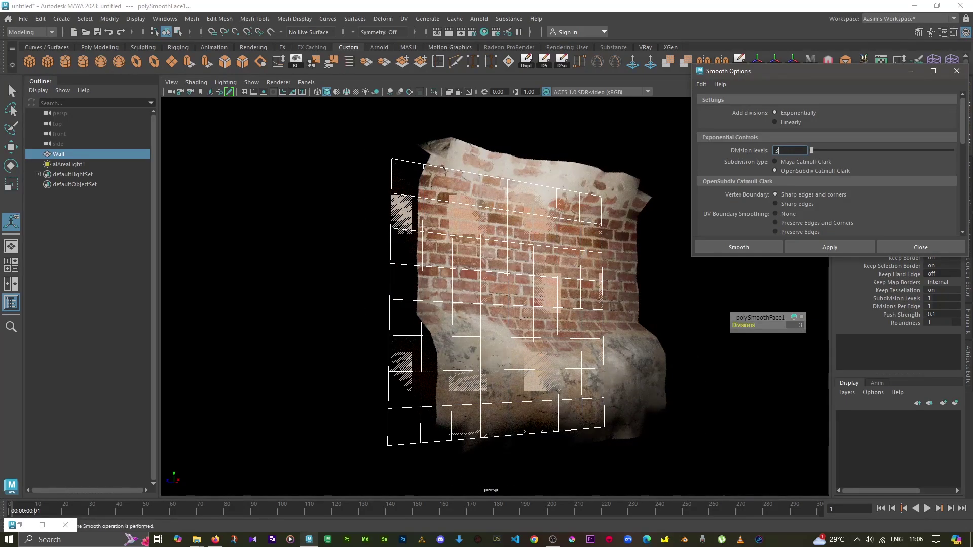
Try smoothing with Maya Catmull-Clark subdivision, then undo it
{"action": "left_click", "coordinate": [284, 304]}
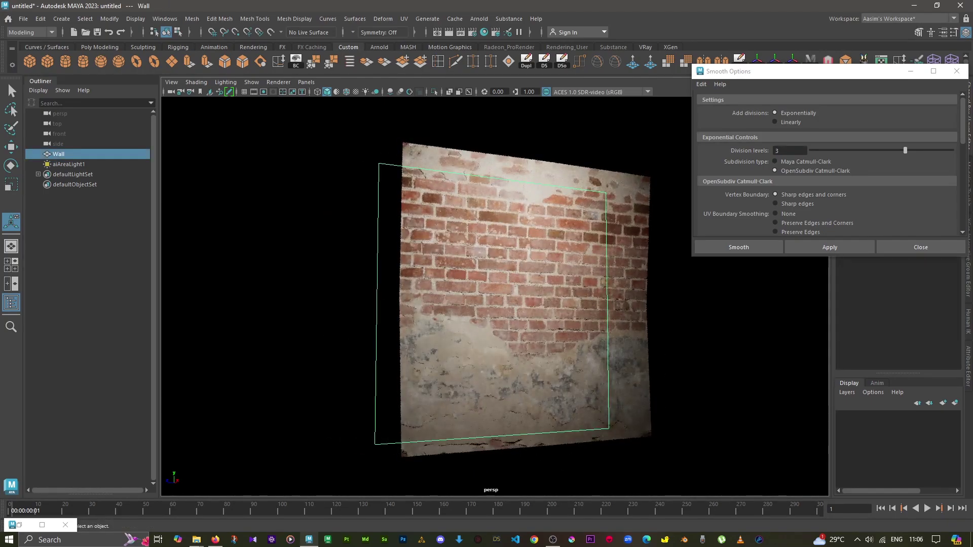
{"action": "left_click", "coordinate": [738, 247]}
{"action": "left_click", "coordinate": [774, 162]}
{"action": "left_click", "coordinate": [829, 247]}
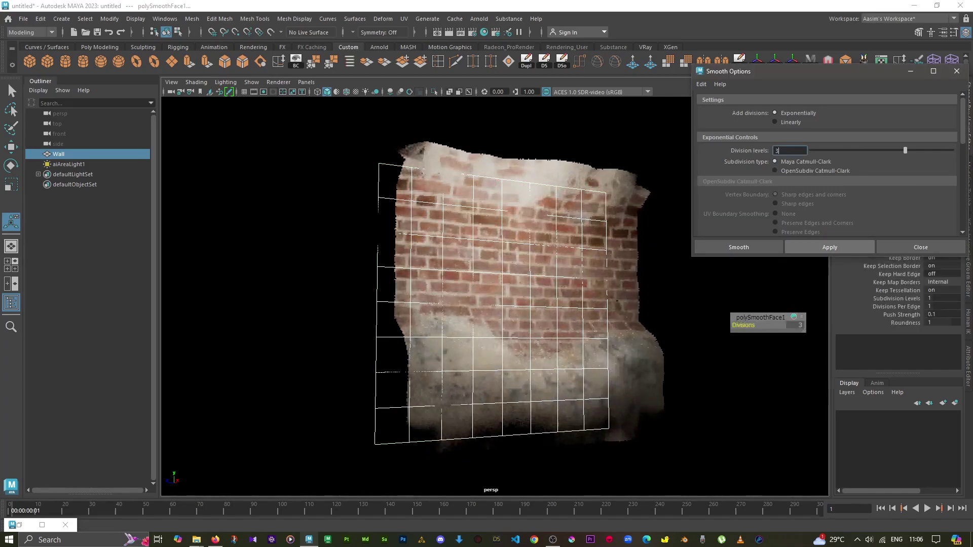
{"action": "key", "text": "ctrl+z"}
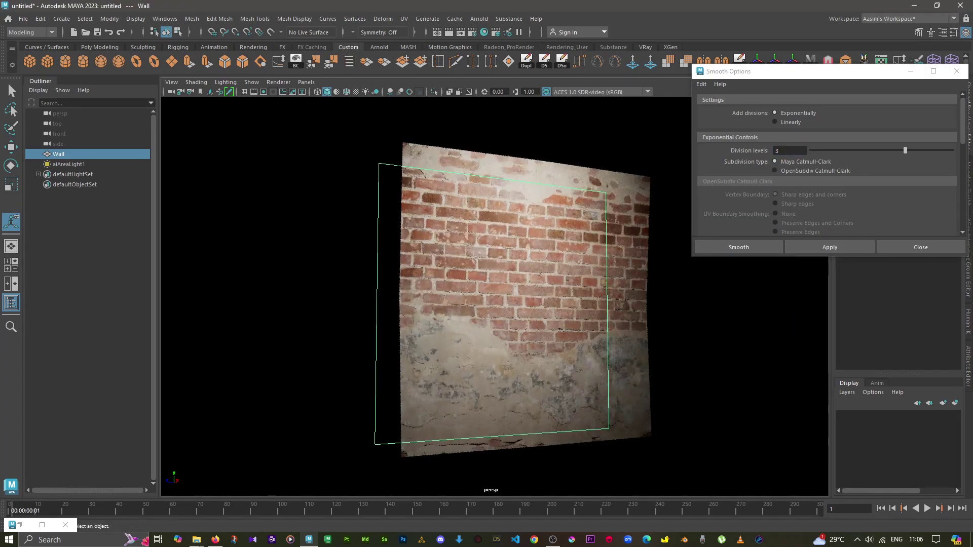
Reset Smooth Options, smooth the wall with 6 division levels, and close the dialog
{"action": "left_click", "coordinate": [701, 84]}
{"action": "left_click", "coordinate": [725, 114]}
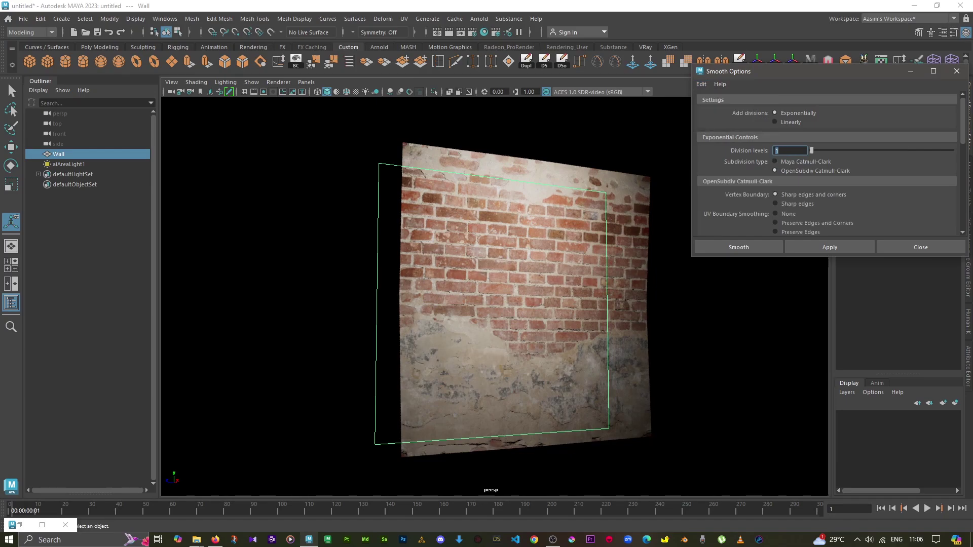
{"action": "type", "text": "6"}
{"action": "left_click", "coordinate": [829, 248]}
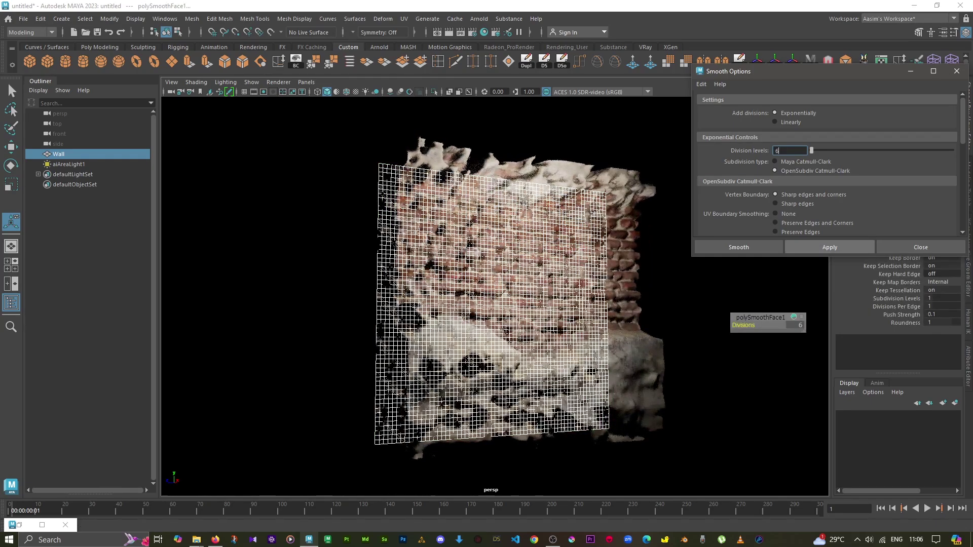
{"action": "right_click", "coordinate": [625, 243]}
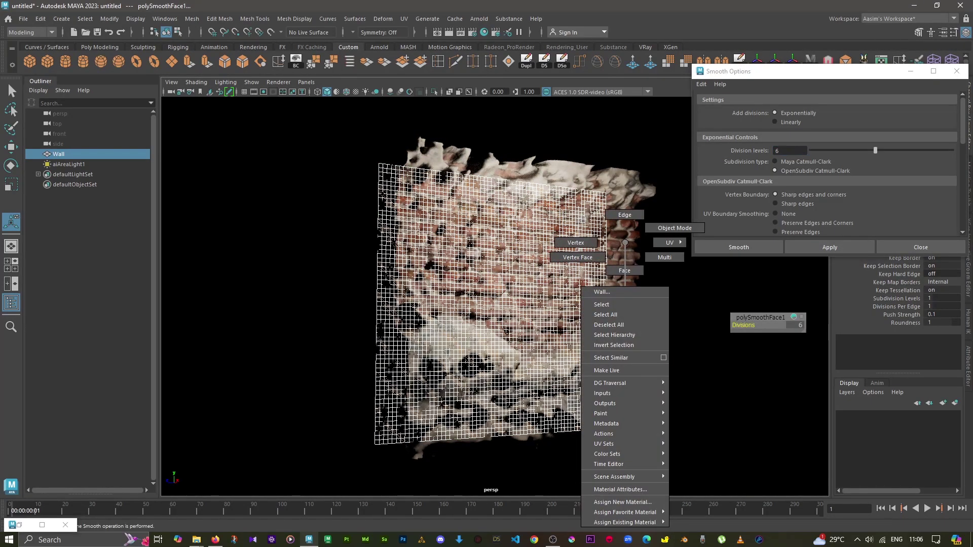
{"action": "left_click", "coordinate": [608, 324]}
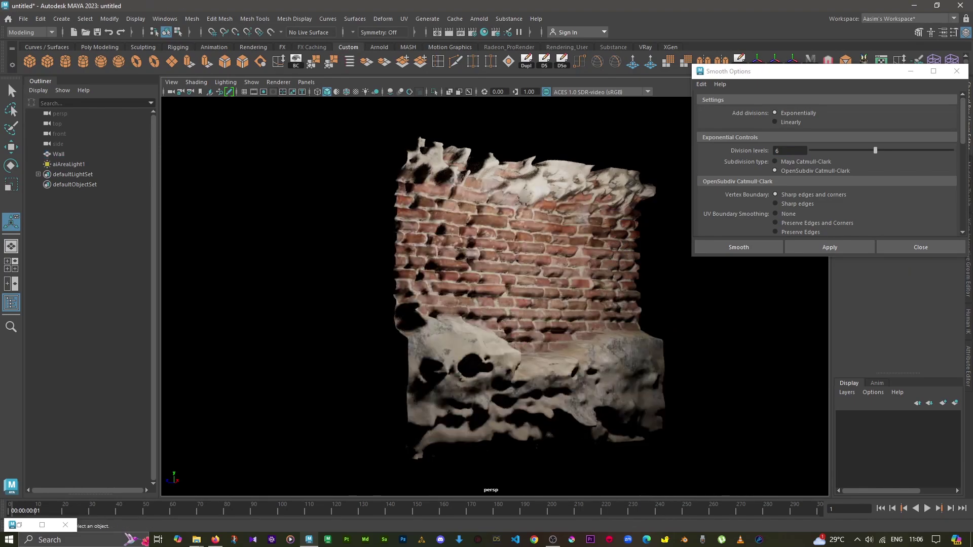
{"action": "scroll", "coordinate": [527, 299], "scroll_direction": "down", "scroll_amount": 3}
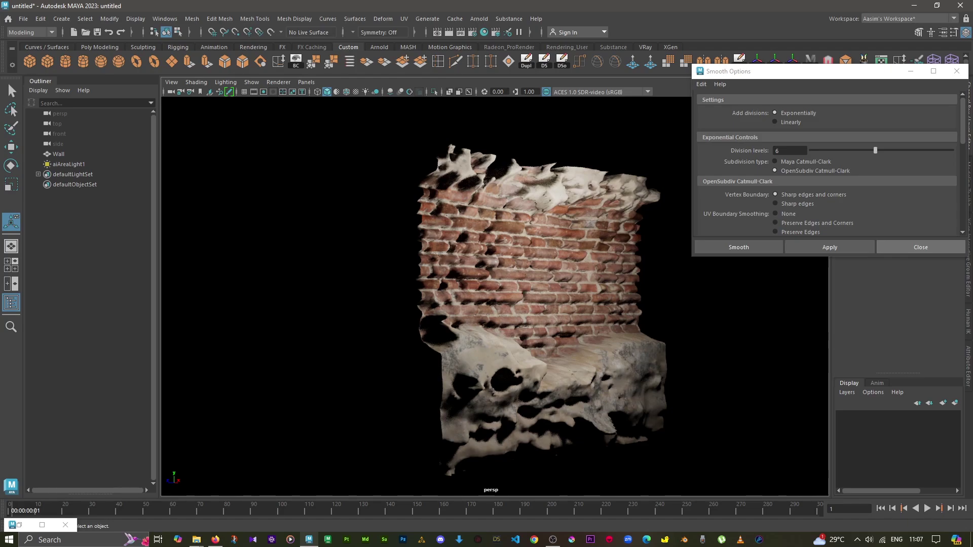
{"action": "left_click", "coordinate": [921, 247]}
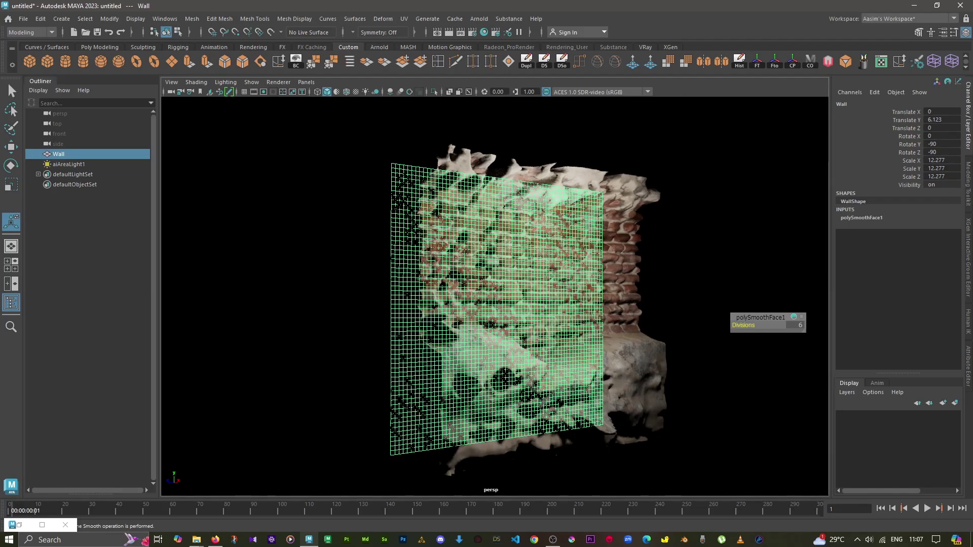
On WallShape, enable Autobump for camera, diffuse and specular reflection and transmission
{"action": "key", "text": "ctrl+a"}
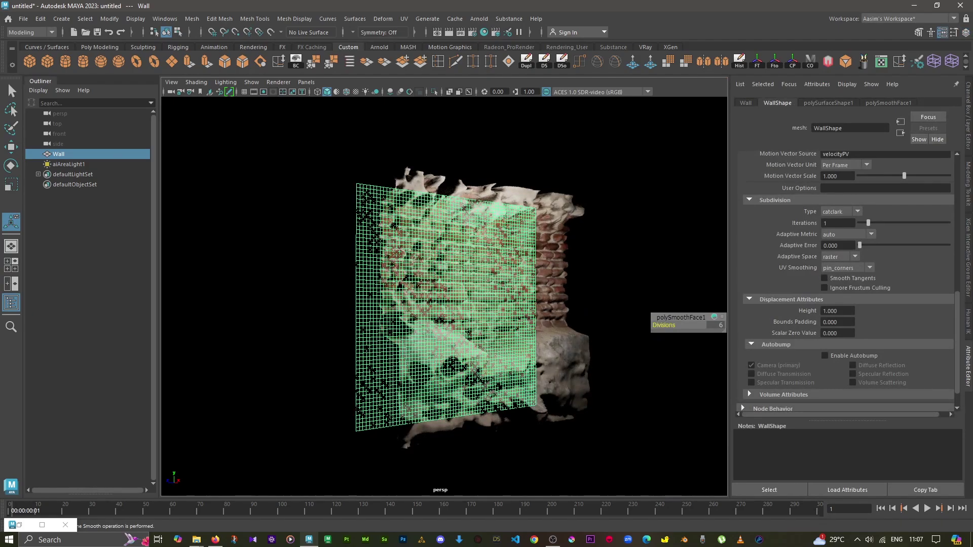
{"action": "scroll", "coordinate": [846, 279], "scroll_direction": "down", "scroll_amount": 2}
{"action": "left_click", "coordinate": [824, 328]}
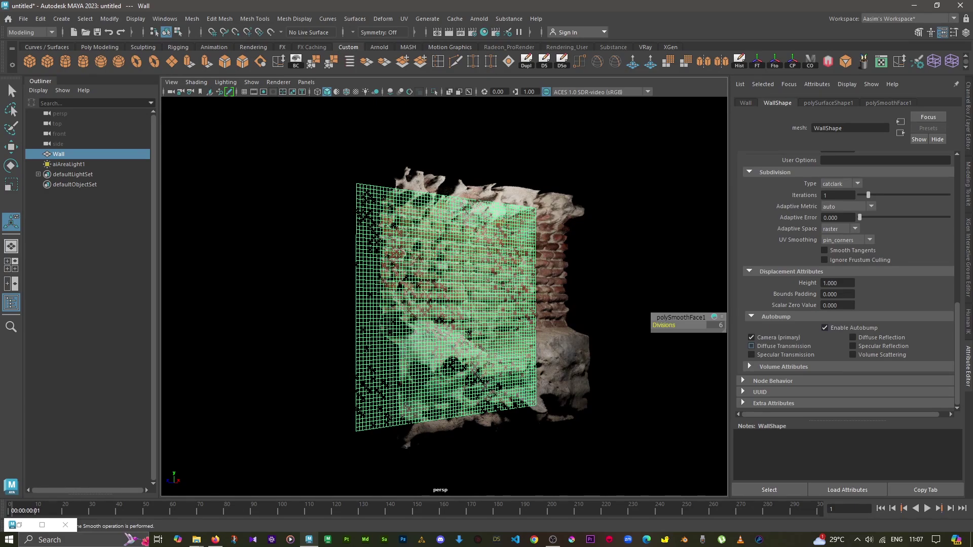
{"action": "left_click", "coordinate": [751, 346]}
{"action": "left_click", "coordinate": [751, 355]}
{"action": "left_click", "coordinate": [852, 337]}
{"action": "left_click", "coordinate": [852, 346]}
{"action": "key", "text": "Escape"}
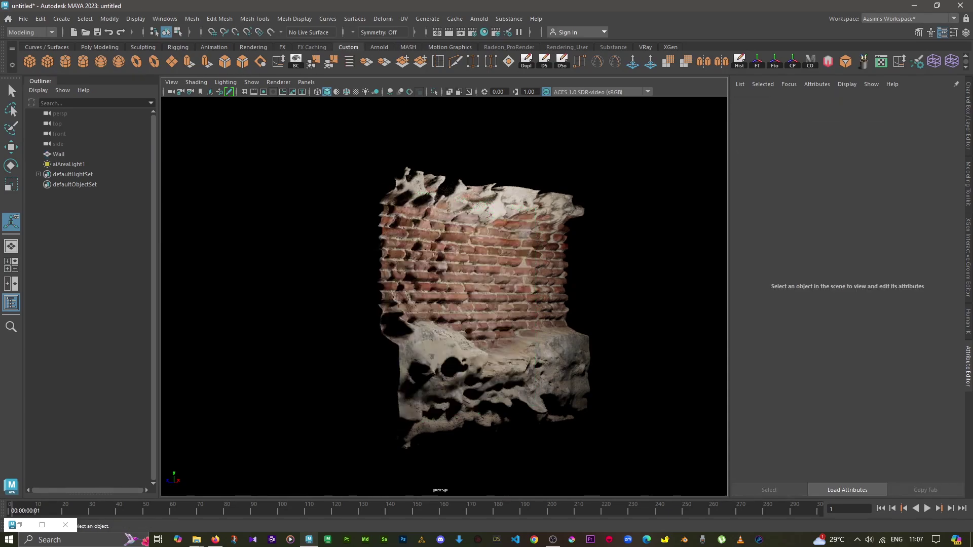
{"action": "left_click_drag", "start_coordinate": [482, 304], "coordinate": [335, 299], "text": "alt"}
Set the wall's displacement Height to 0.5 and preview the result
{"action": "left_click", "coordinate": [436, 293]}
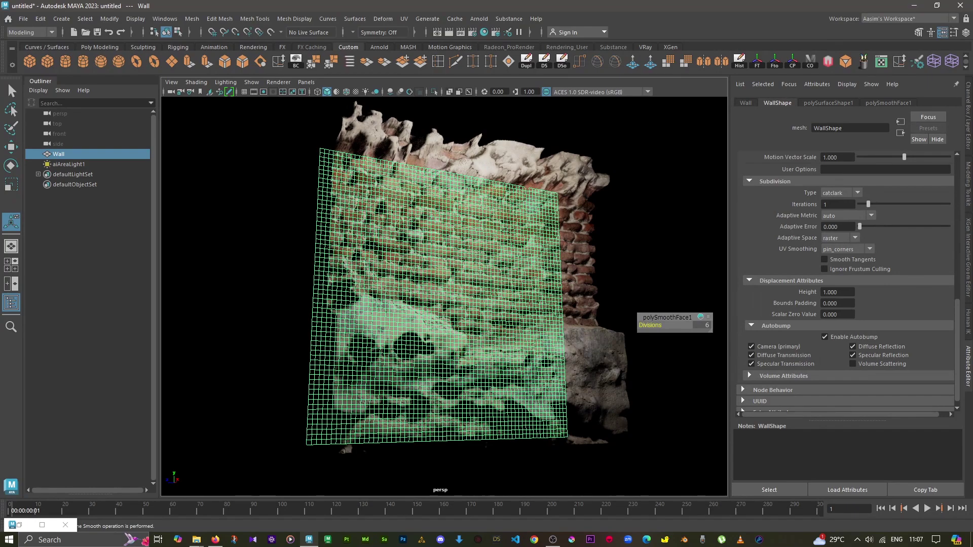
{"action": "left_click", "coordinate": [837, 292]}
{"action": "type", "text": ".5"}
{"action": "key", "text": "Tab"}
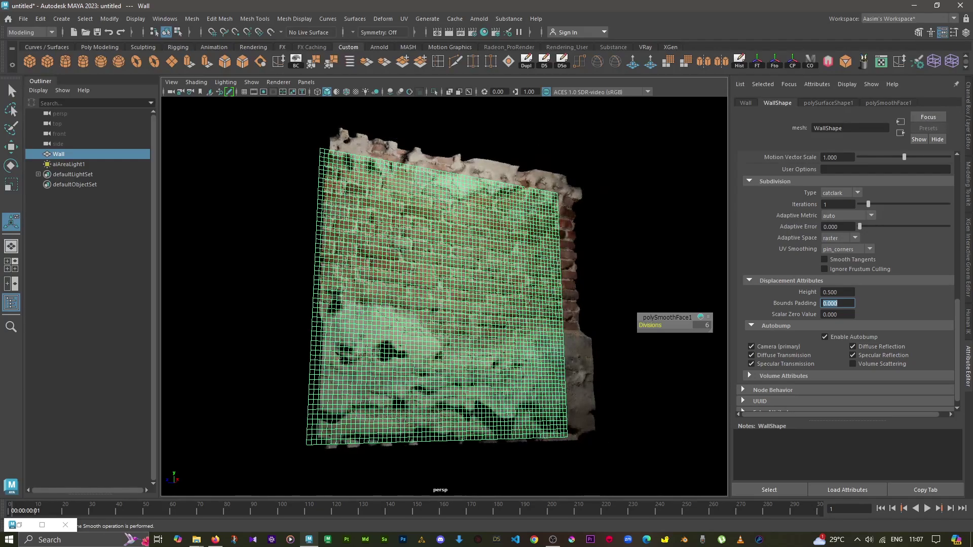
{"action": "right_click_drag", "start_coordinate": [568, 274], "coordinate": [583, 325]}
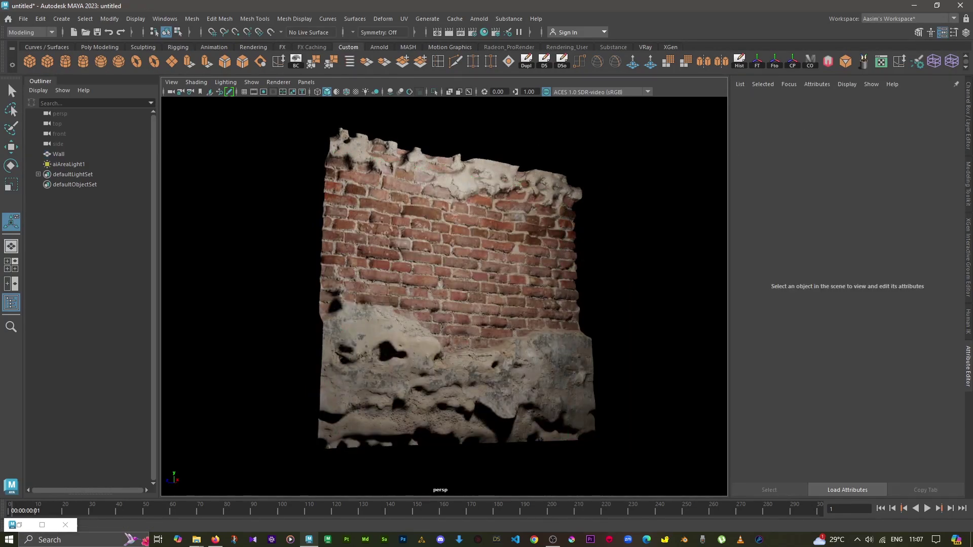
{"action": "left_click_drag", "start_coordinate": [446, 284], "coordinate": [476, 274], "text": "alt"}
Reduce the displacement Height to 0.2 and orbit around the wall to check the bulge
{"action": "left_click", "coordinate": [446, 284]}
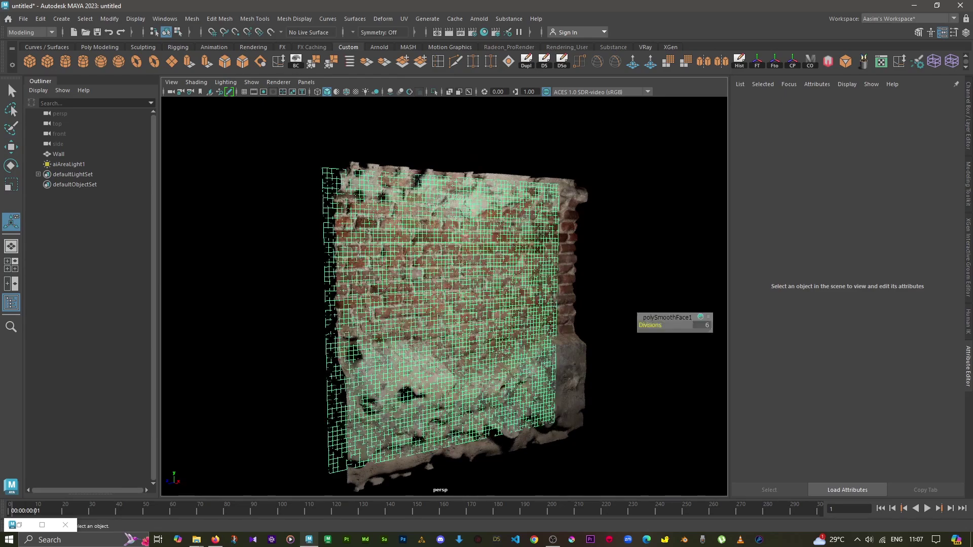
{"action": "type", "text": "0.500"}
{"action": "key", "text": "Return"}
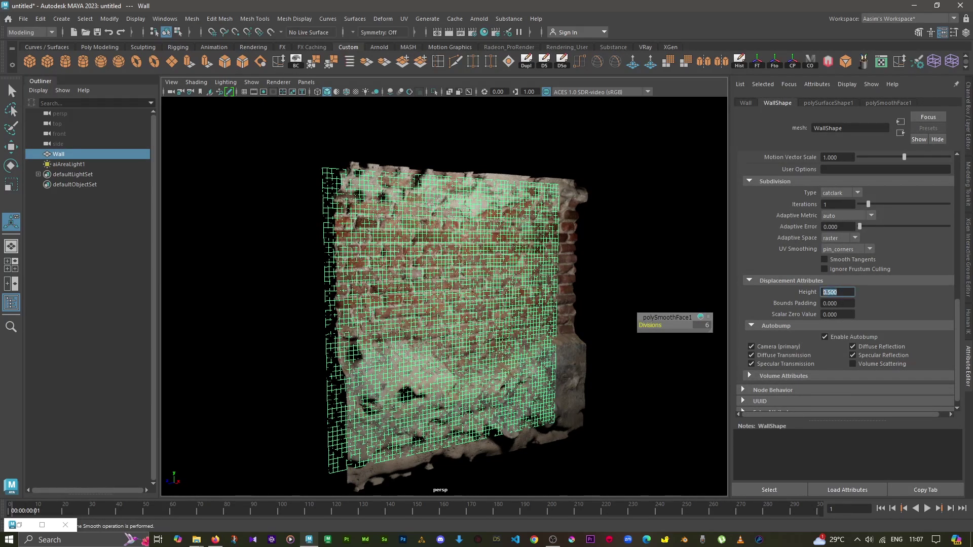
{"action": "type", "text": ".2"}
{"action": "key", "text": "Tab"}
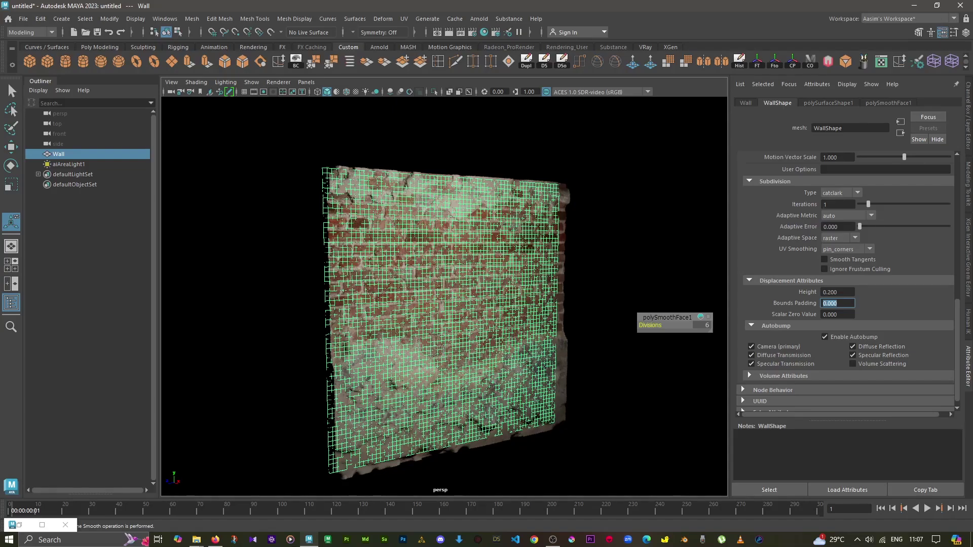
{"action": "right_click_drag", "start_coordinate": [554, 272], "coordinate": [558, 384]}
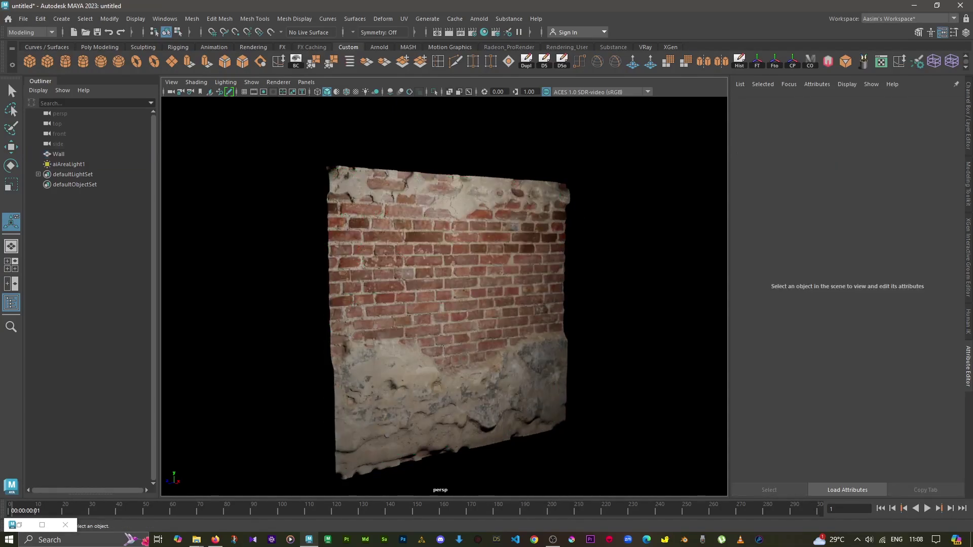
{"action": "mouse_move", "coordinate": [441, 304]}
{"action": "left_mouse_down", "text": "alt"}
{"action": "mouse_move", "coordinate": [406, 304]}
{"action": "mouse_move", "coordinate": [471, 304]}
{"action": "left_mouse_up", "text": "alt"}
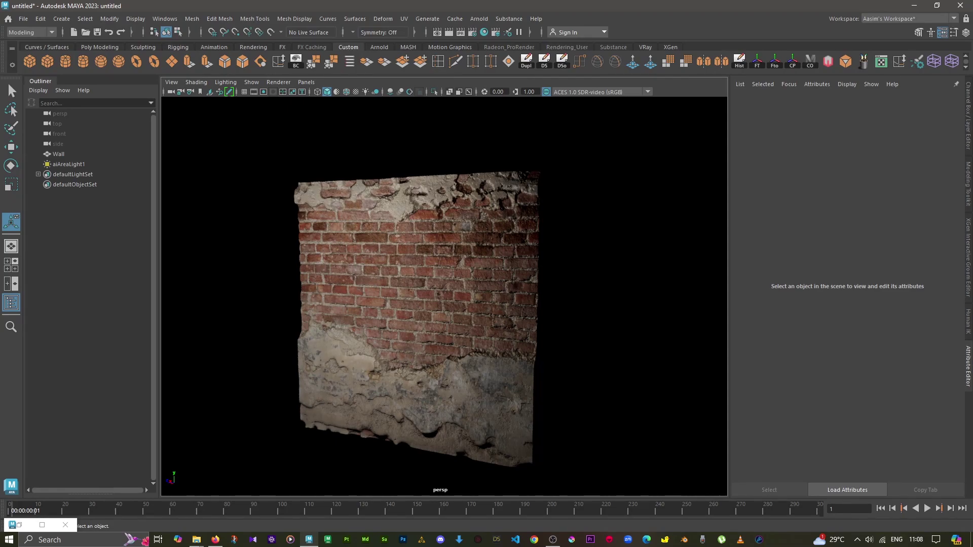
{"action": "left_click_drag", "start_coordinate": [441, 304], "coordinate": [421, 304], "text": "alt"}
{"action": "scroll", "coordinate": [441, 304], "scroll_direction": "down", "scroll_amount": 2}
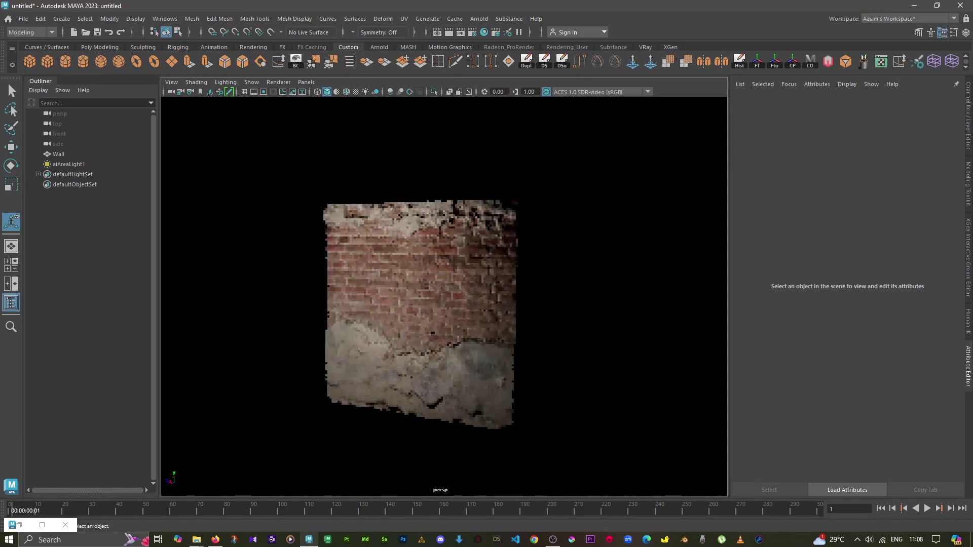
{"action": "scroll", "coordinate": [416, 320], "scroll_direction": "up", "scroll_amount": 2}
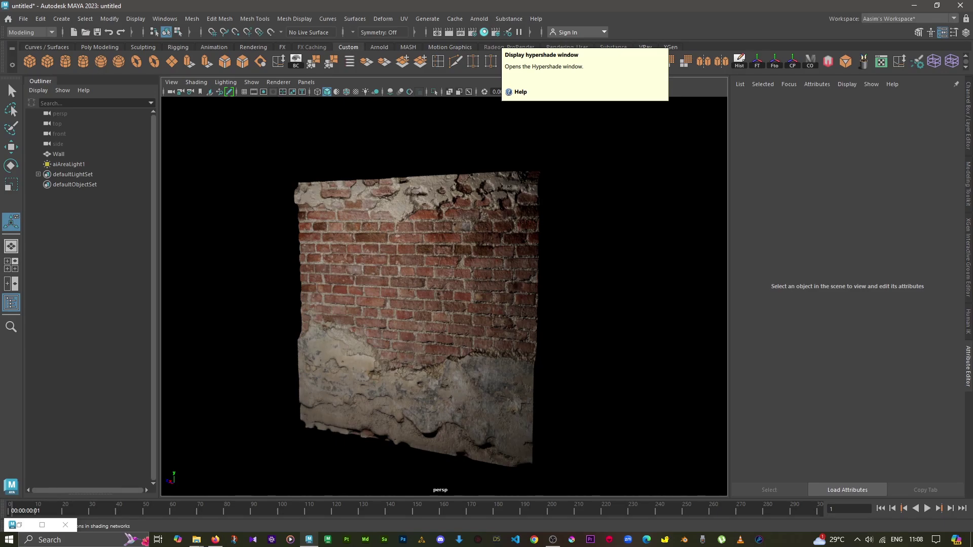
Add an Arnold skydome light and delete the old aiAreaLight1
{"action": "left_click", "coordinate": [479, 19]}
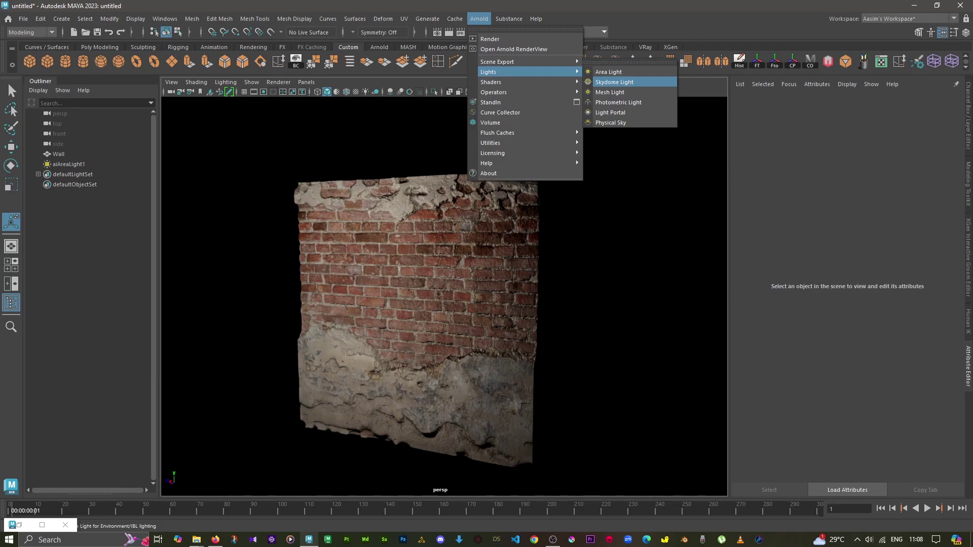
{"action": "left_click", "coordinate": [614, 82]}
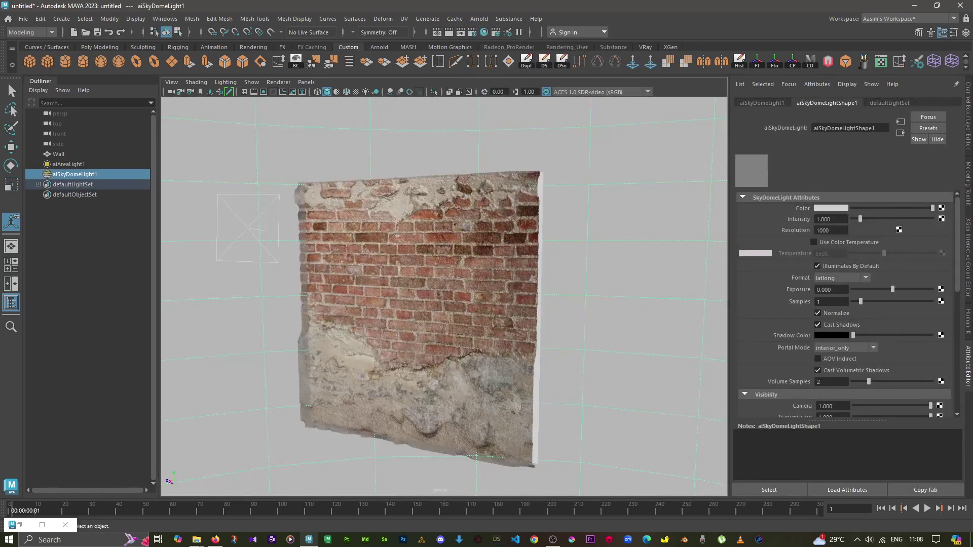
{"action": "left_click", "coordinate": [68, 164]}
{"action": "key", "text": "Delete"}
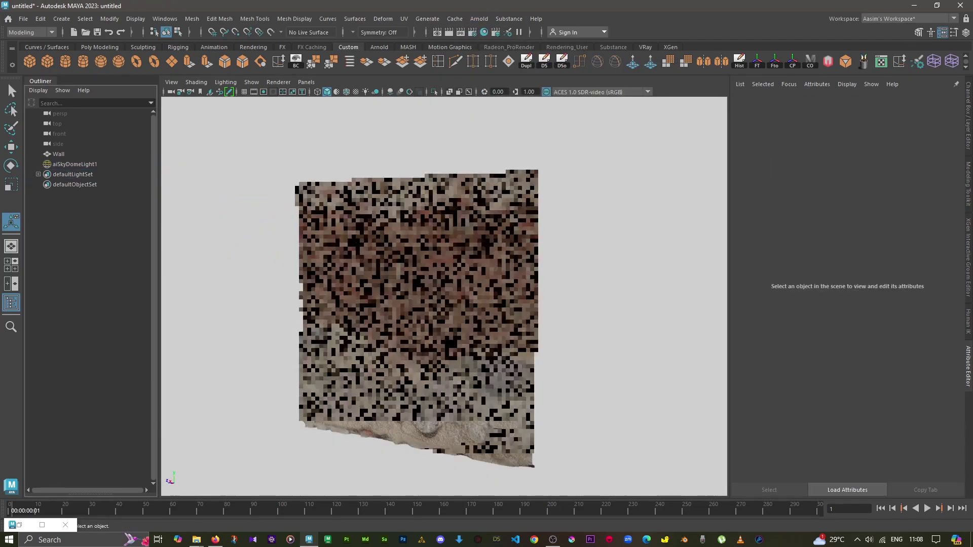
{"action": "left_click", "coordinate": [71, 164]}
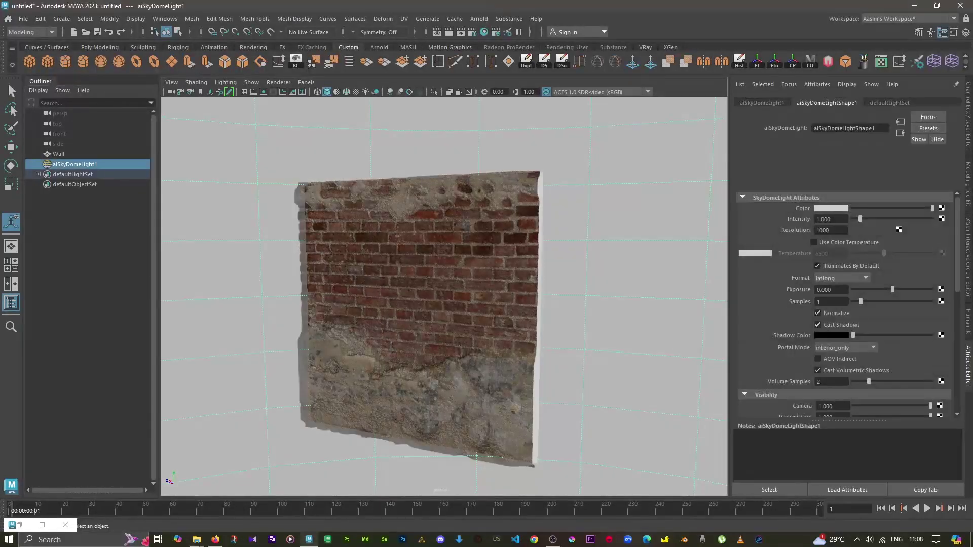
Map belfast_farmhouse_2k.exr from the HDR Images folder onto the skydome's Color as a file texture
{"action": "left_click", "coordinate": [941, 208]}
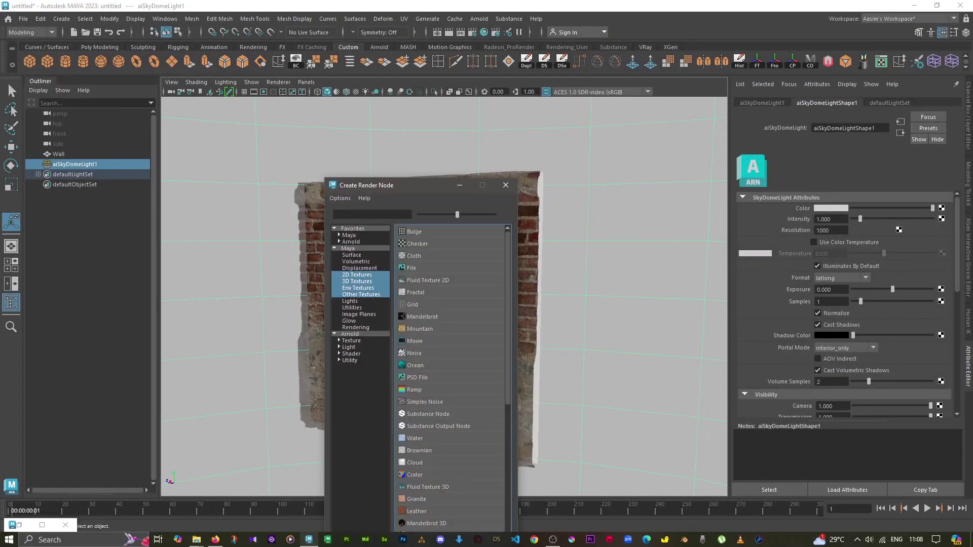
{"action": "left_click", "coordinate": [412, 268]}
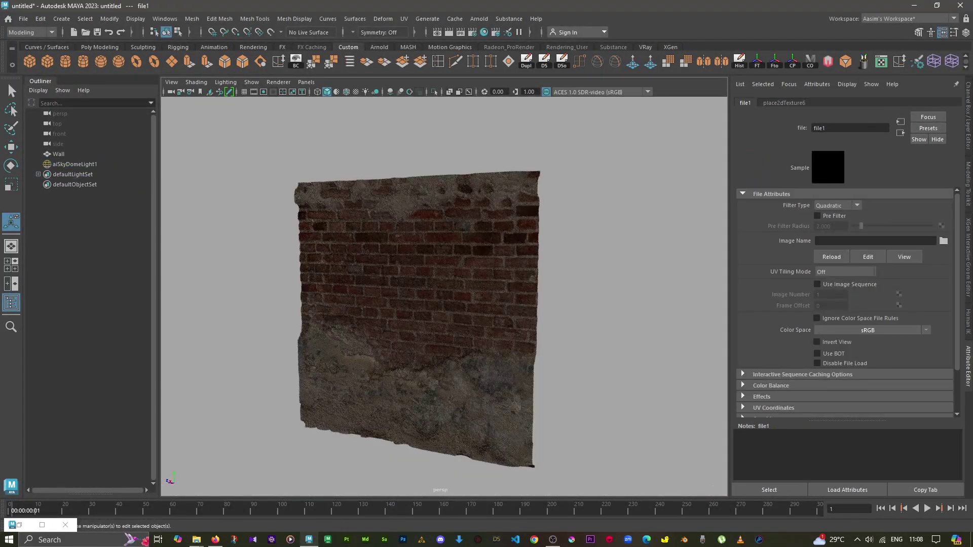
{"action": "left_click", "coordinate": [944, 241]}
{"action": "double_click", "coordinate": [310, 169]}
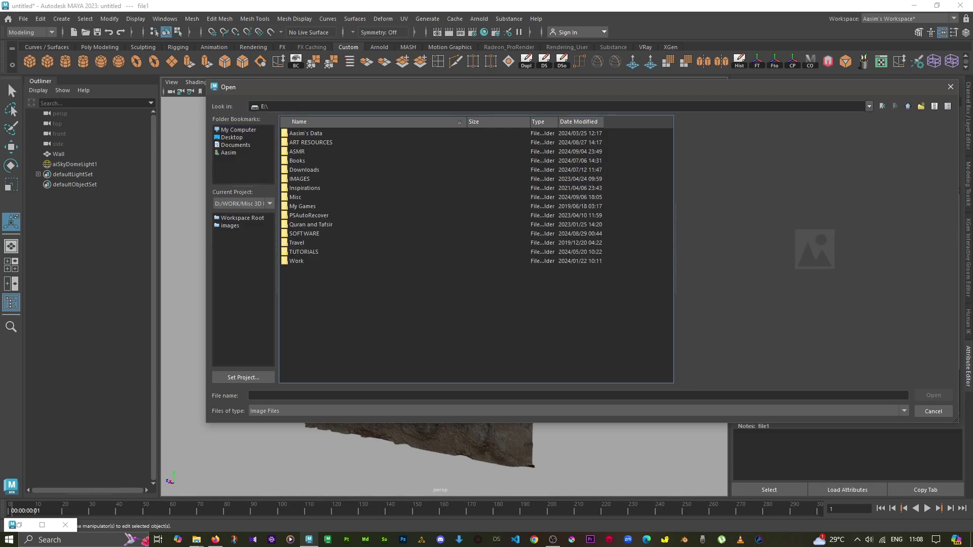
{"action": "double_click", "coordinate": [299, 179]}
{"action": "double_click", "coordinate": [309, 215]}
{"action": "left_click", "coordinate": [330, 215]}
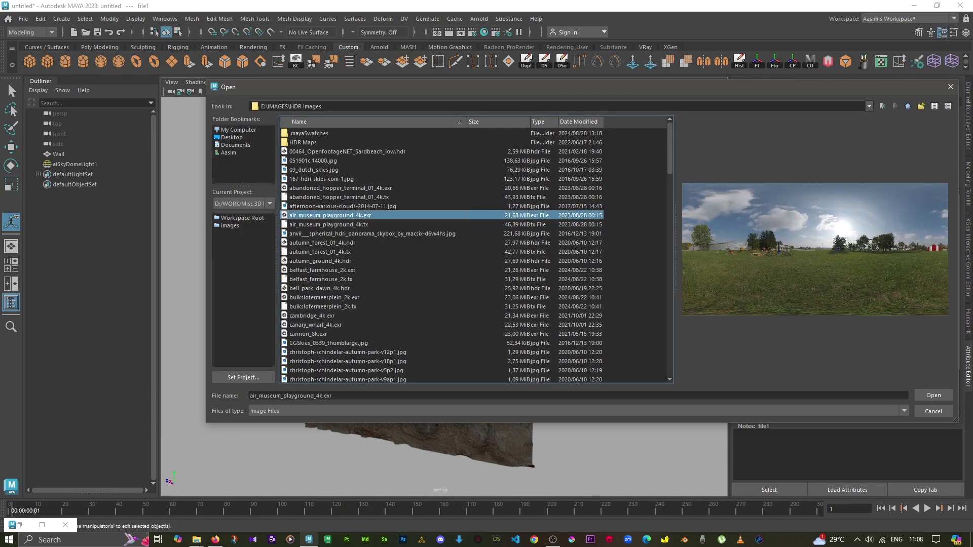
{"action": "left_click", "coordinate": [320, 271]}
{"action": "left_click", "coordinate": [933, 395]}
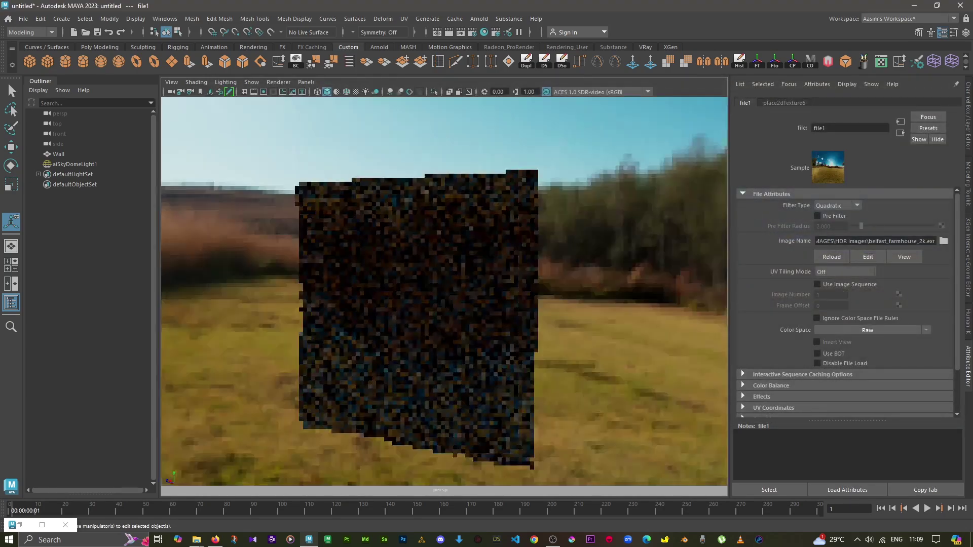
{"action": "scroll", "coordinate": [444, 294], "scroll_direction": "down", "scroll_amount": 3}
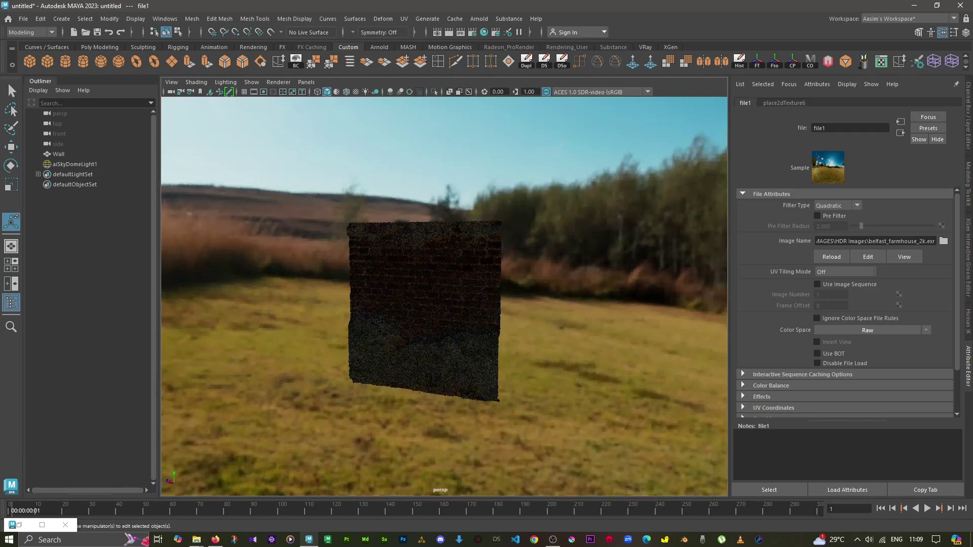
{"action": "scroll", "coordinate": [431, 304], "scroll_direction": "down", "scroll_amount": 2}
Rotate the sky dome about its vertical axis to roughly 112° so trees sit behind the wall
{"action": "left_click", "coordinate": [75, 164]}
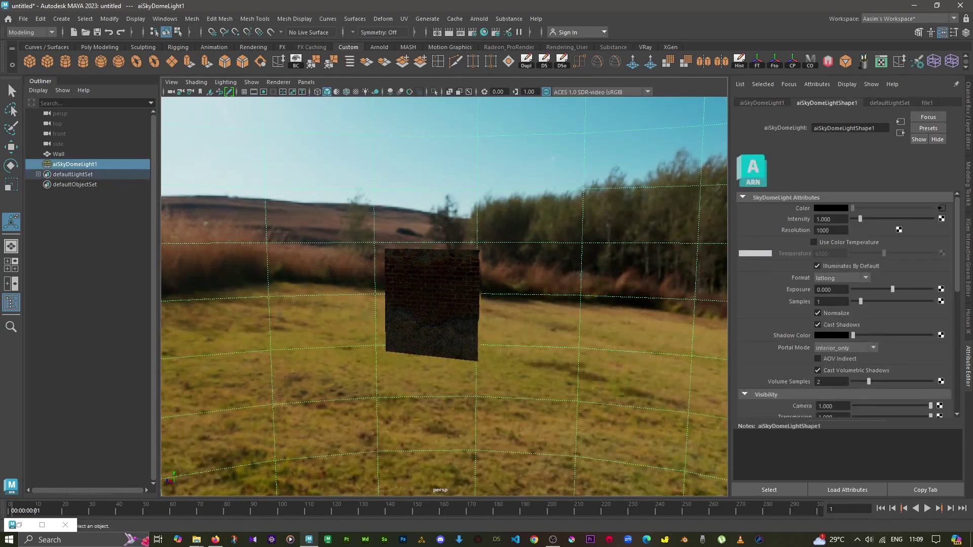
{"action": "key", "text": "e"}
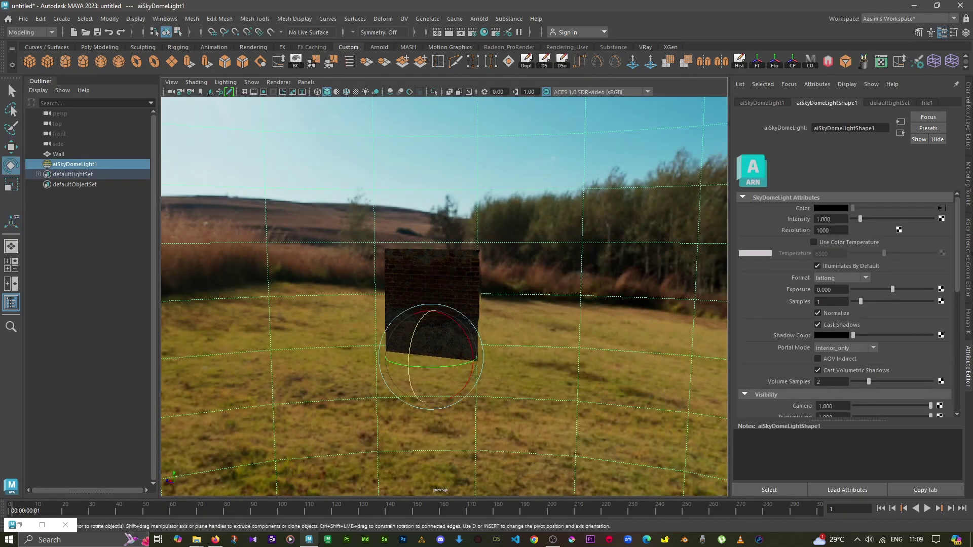
{"action": "left_click_drag", "start_coordinate": [431, 364], "coordinate": [355, 363]}
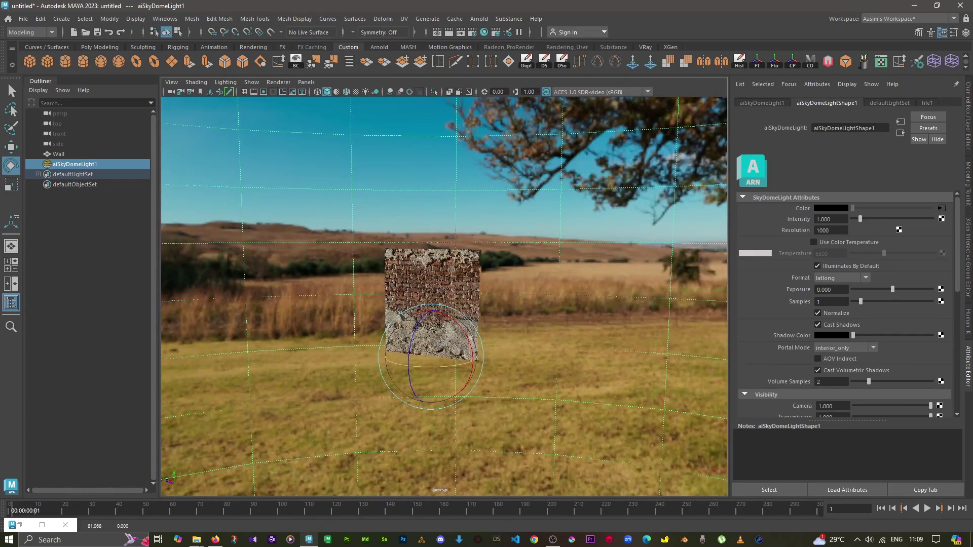
{"action": "left_click_drag", "start_coordinate": [354, 364], "coordinate": [332, 363]}
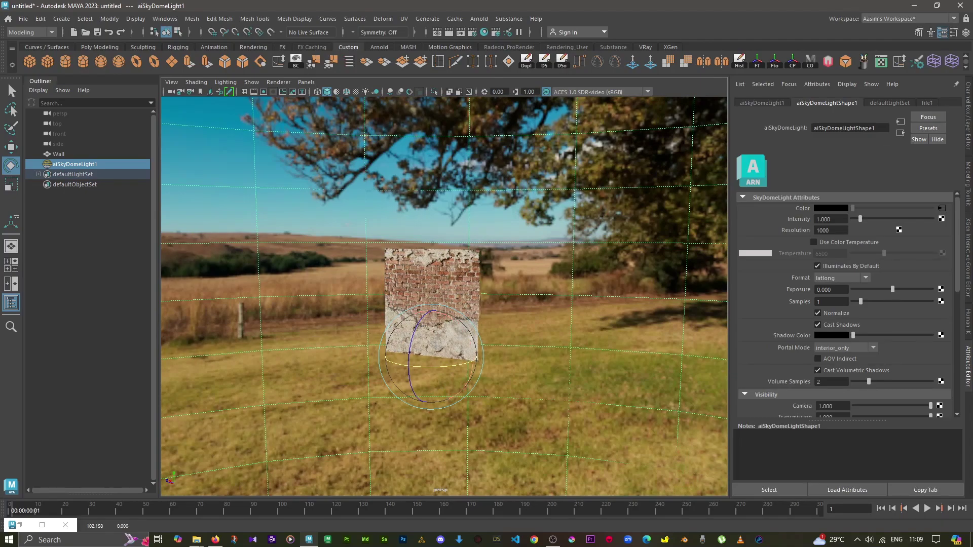
{"action": "left_click_drag", "start_coordinate": [332, 363], "coordinate": [318, 363]}
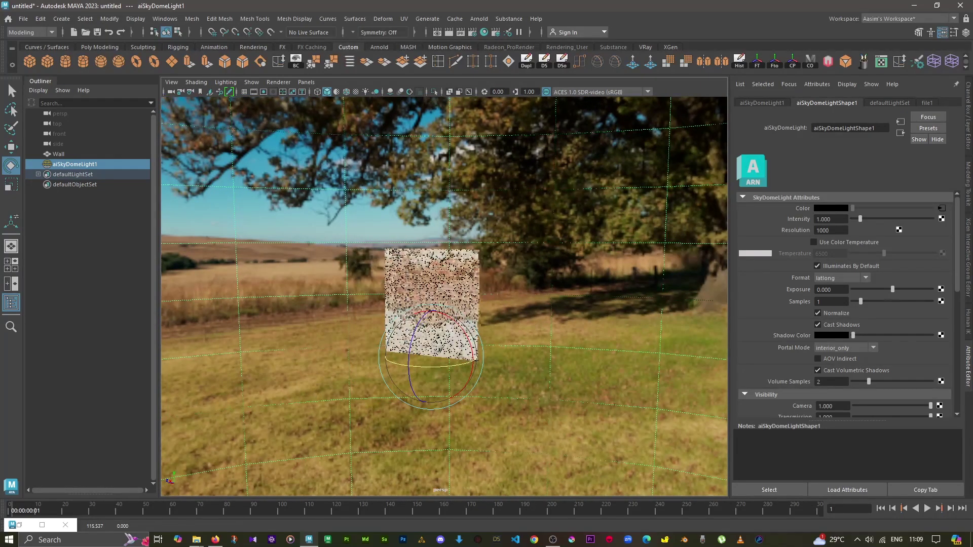
{"action": "scroll", "coordinate": [444, 296], "scroll_direction": "up", "scroll_amount": 2}
{"action": "scroll", "coordinate": [444, 296], "scroll_direction": "up", "scroll_amount": 4}
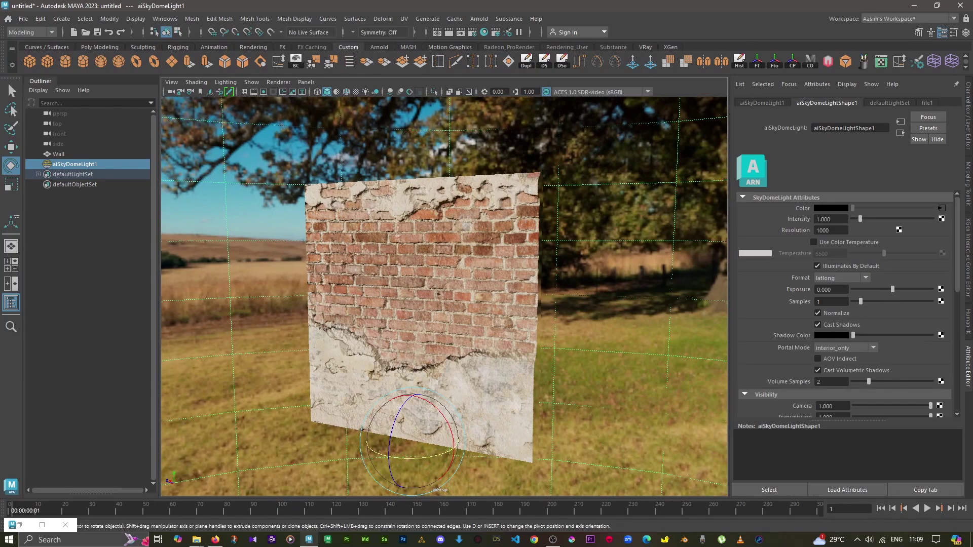
{"action": "scroll", "coordinate": [444, 296], "scroll_direction": "up", "scroll_amount": 2}
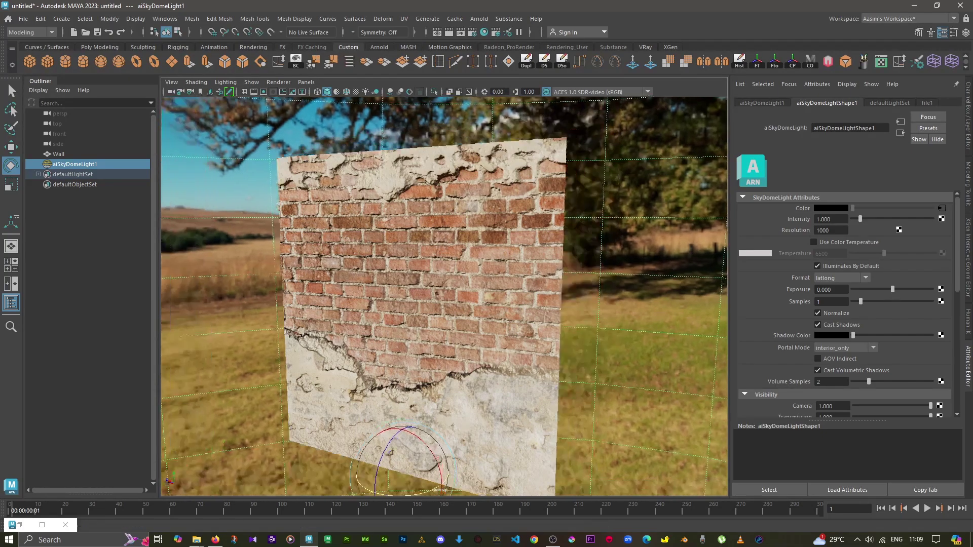
Deselect the sky dome and orbit to an angled view of the wall
{"action": "left_click_drag", "start_coordinate": [444, 296], "coordinate": [385, 296], "text": "alt"}
{"action": "right_click", "coordinate": [597, 317]}
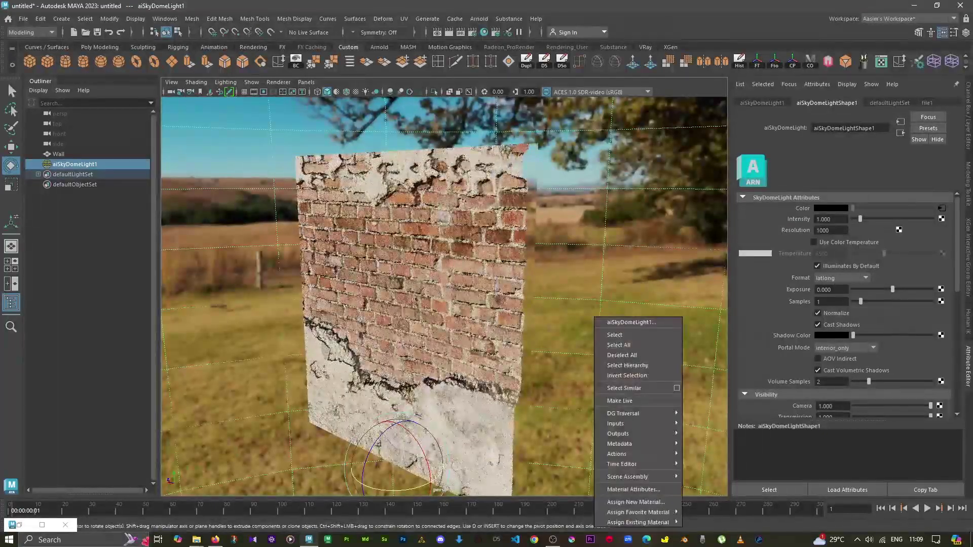
{"action": "left_click", "coordinate": [626, 354]}
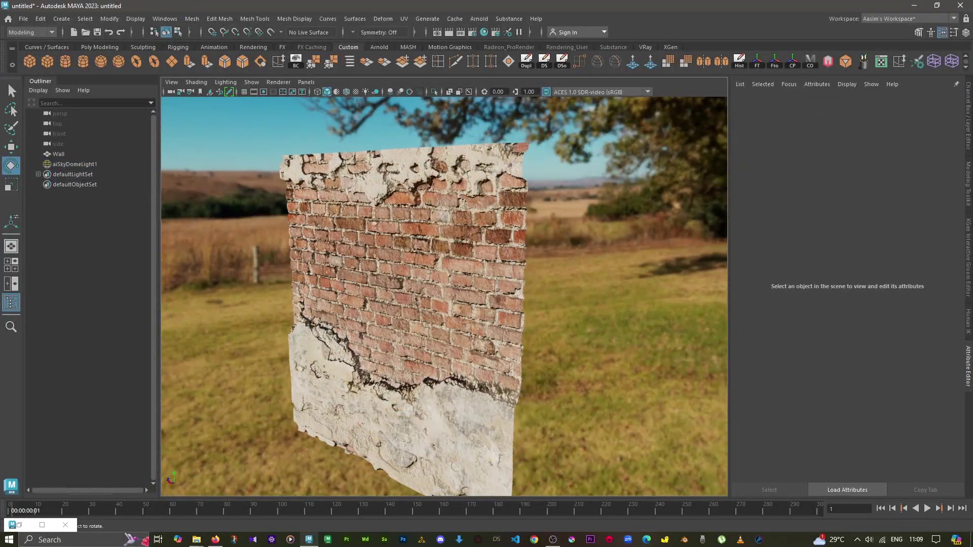
{"action": "left_click_drag", "start_coordinate": [444, 297], "coordinate": [477, 297], "text": "alt"}
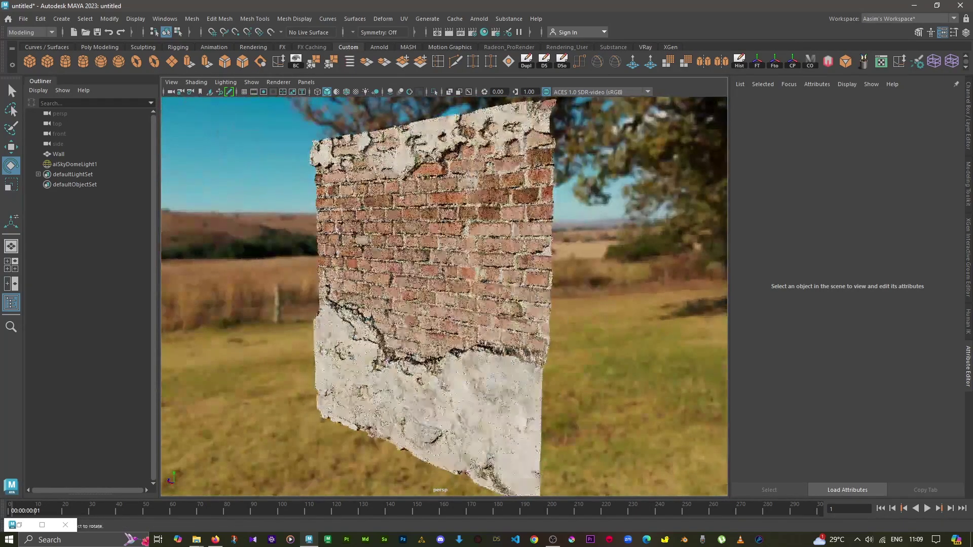
{"action": "left_click", "coordinate": [431, 254]}
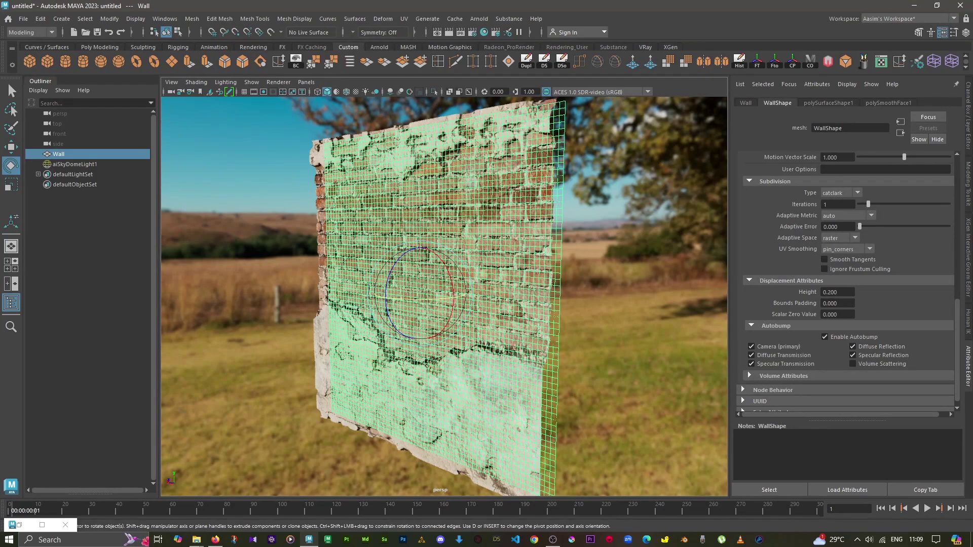
Set the Wall's Arnold subdivision Iterations to 4, then deselect all to view the render
{"action": "left_click", "coordinate": [825, 205]}
{"action": "left_click", "coordinate": [75, 165]}
{"action": "double_click", "coordinate": [826, 205]}
{"action": "type", "text": "4"}
{"action": "key", "text": "Tab"}
{"action": "right_click", "coordinate": [551, 214]}
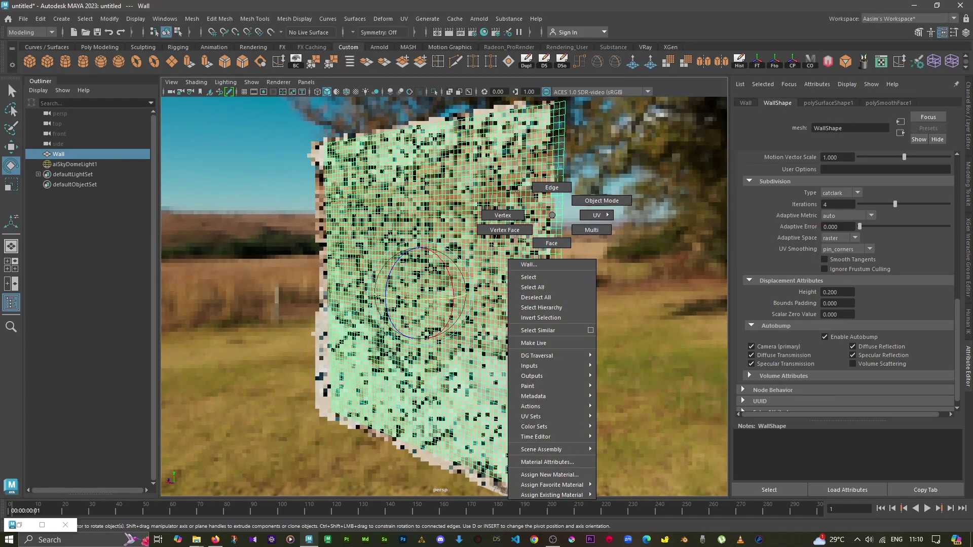
{"action": "left_click", "coordinate": [536, 298]}
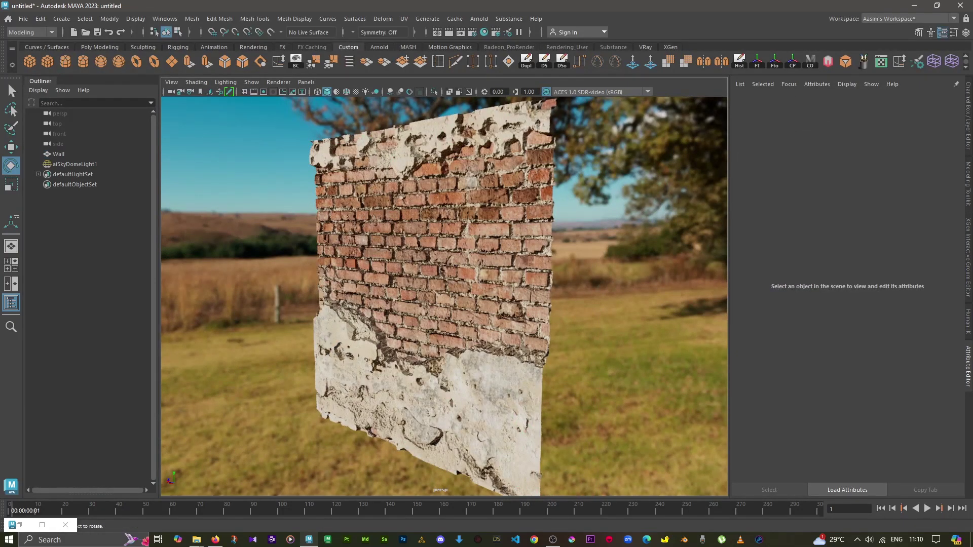
{"action": "left_click_drag", "start_coordinate": [443, 297], "coordinate": [487, 297], "text": "alt"}
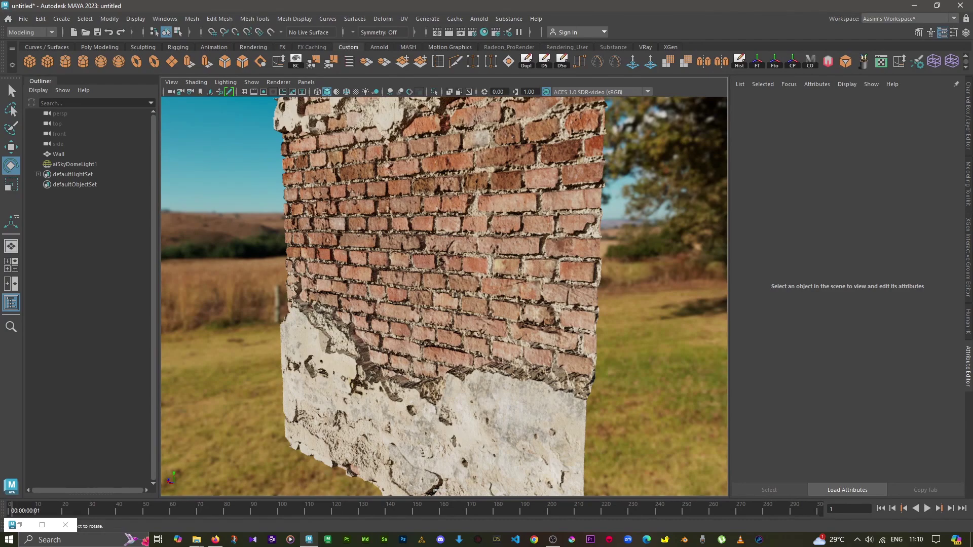
{"action": "left_click_drag", "start_coordinate": [445, 296], "coordinate": [476, 296], "text": "alt"}
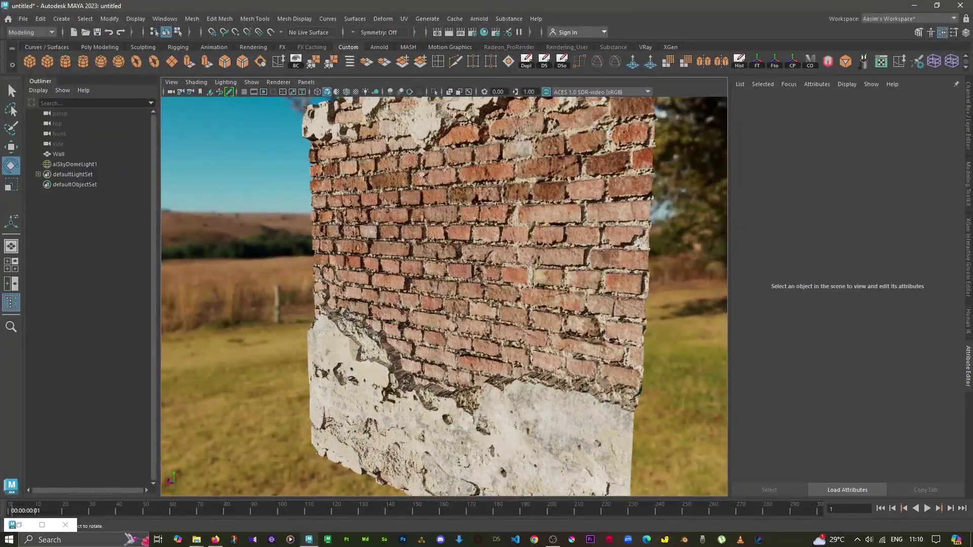
{"action": "mouse_move", "coordinate": [446, 297]}
{"action": "left_mouse_down", "text": "alt"}
{"action": "mouse_move", "coordinate": [411, 296]}
{"action": "mouse_move", "coordinate": [431, 296]}
{"action": "left_mouse_up", "text": "alt"}
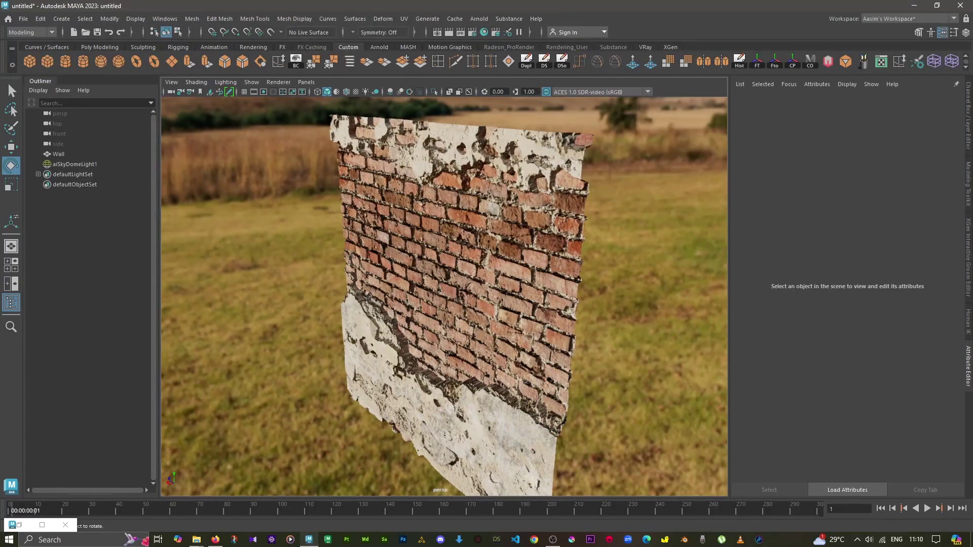
Set the Wall's displacement Height to 0.1 and deselect it to view the result
{"action": "left_click", "coordinate": [456, 284]}
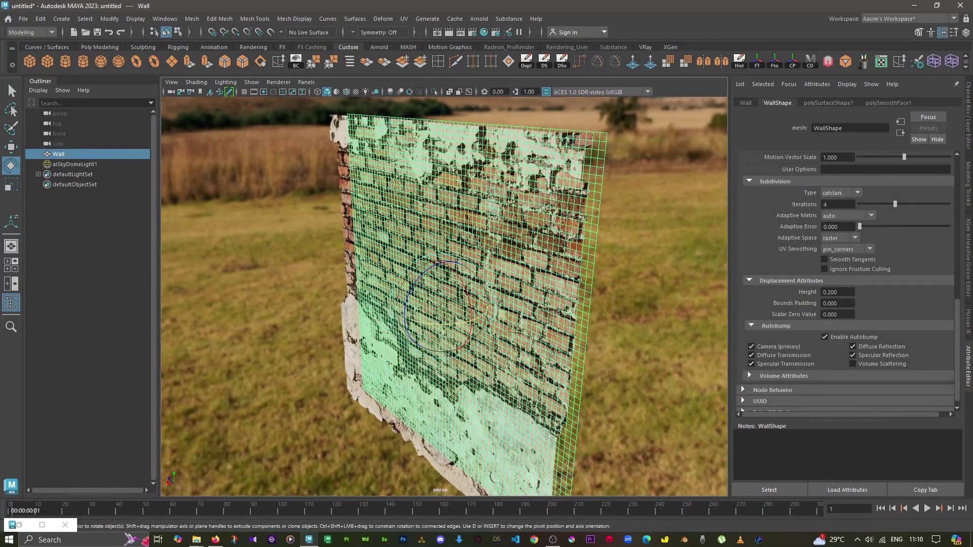
{"action": "double_click", "coordinate": [836, 292]}
{"action": "type", "text": "."}
{"action": "type", "text": "1"}
{"action": "key", "text": "Tab"}
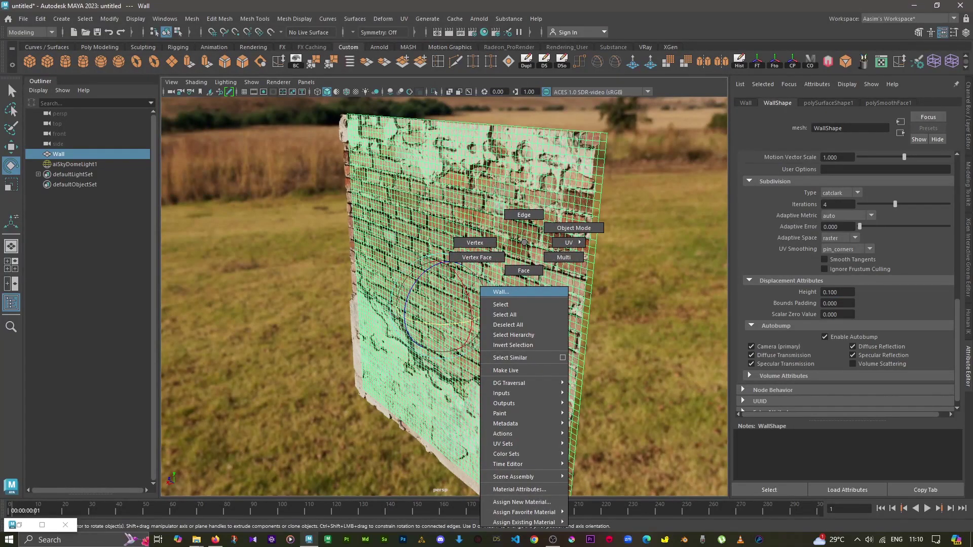
{"action": "right_click_drag", "start_coordinate": [489, 288], "coordinate": [515, 323]}
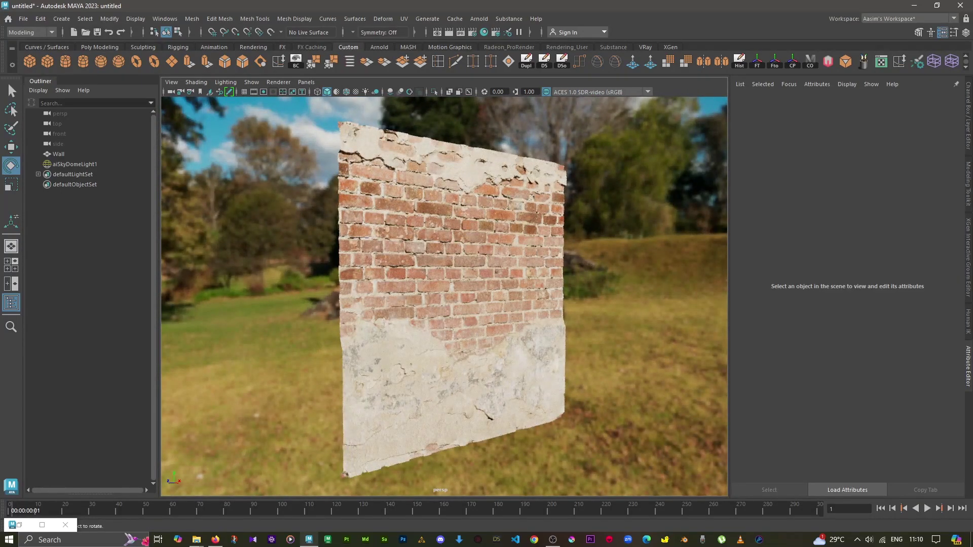
Deselect the sky dome and orbit to a frontal view of the wall
{"action": "left_click", "coordinate": [74, 164]}
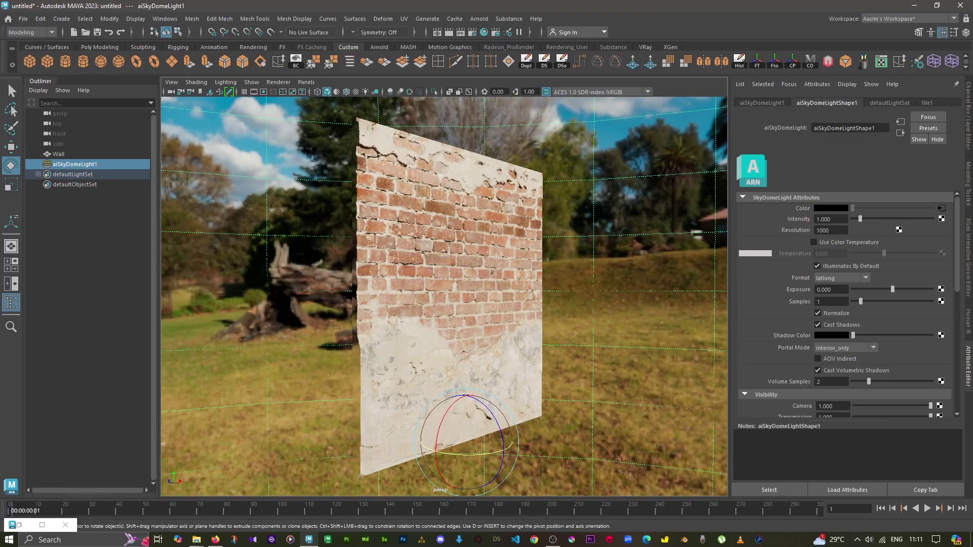
{"action": "right_click", "coordinate": [631, 319]}
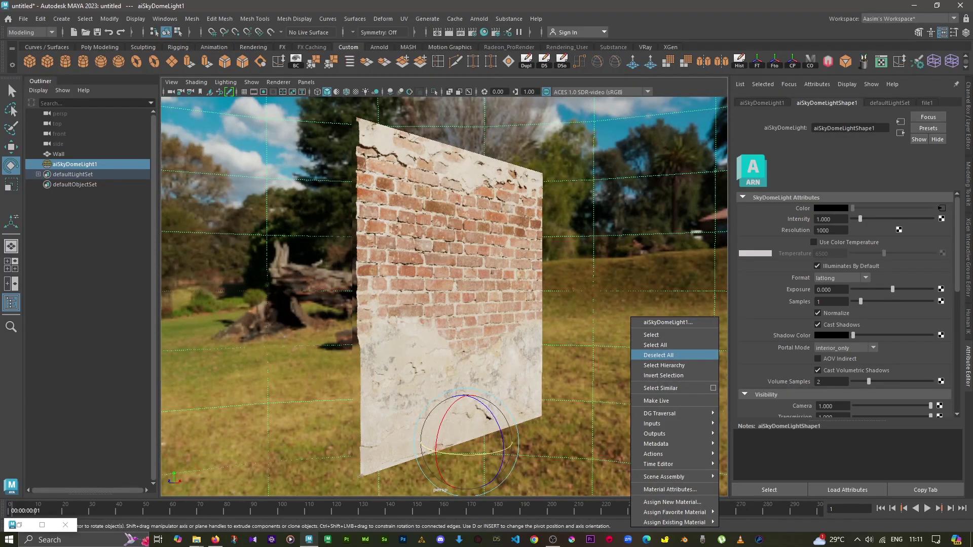
{"action": "left_click", "coordinate": [658, 356]}
{"action": "left_click_drag", "start_coordinate": [444, 294], "coordinate": [485, 294], "text": "alt"}
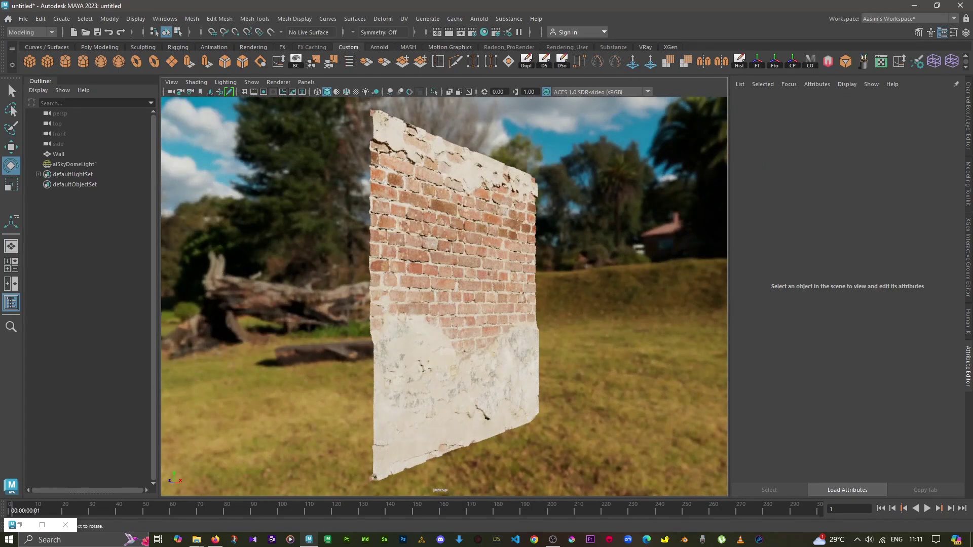
{"action": "mouse_move", "coordinate": [486, 294]}
{"action": "left_mouse_down", "text": "alt"}
{"action": "mouse_move", "coordinate": [396, 294]}
{"action": "mouse_move", "coordinate": [476, 288]}
{"action": "left_mouse_up", "text": "alt"}
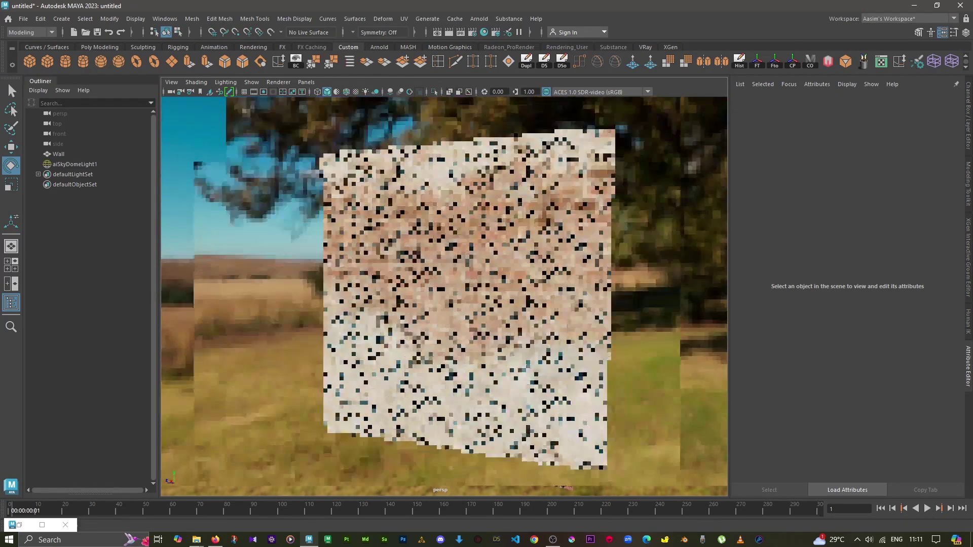
{"action": "left_click_drag", "start_coordinate": [444, 291], "coordinate": [365, 291], "text": "alt"}
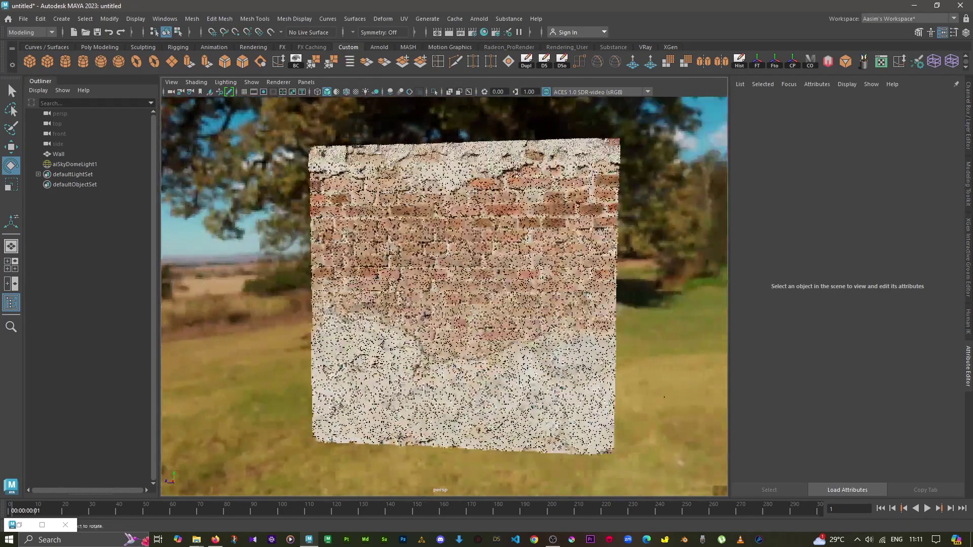
Load abandoned_hopper_terminal_01_4k.exr as the sky dome's file texture image
{"action": "left_click", "coordinate": [75, 163]}
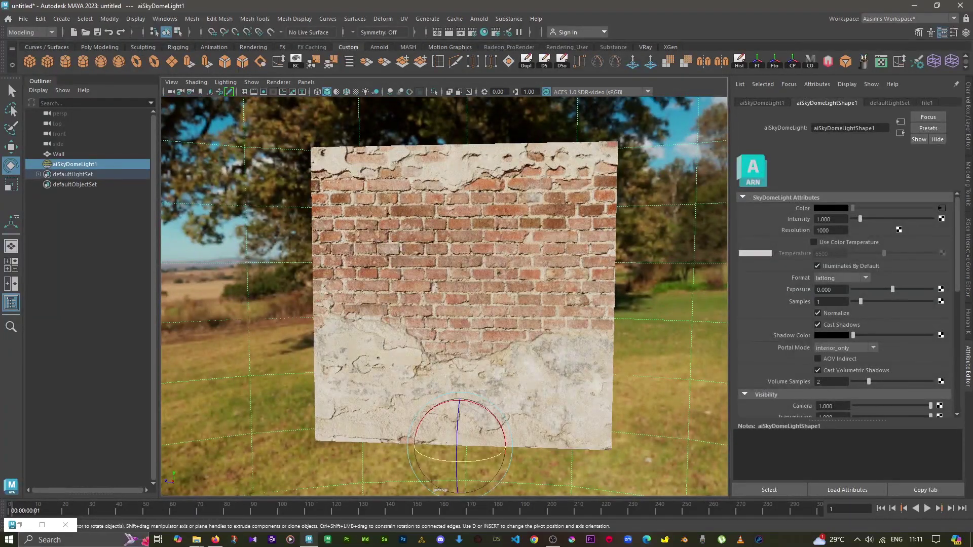
{"action": "left_click", "coordinate": [927, 103]}
{"action": "left_click", "coordinate": [943, 240]}
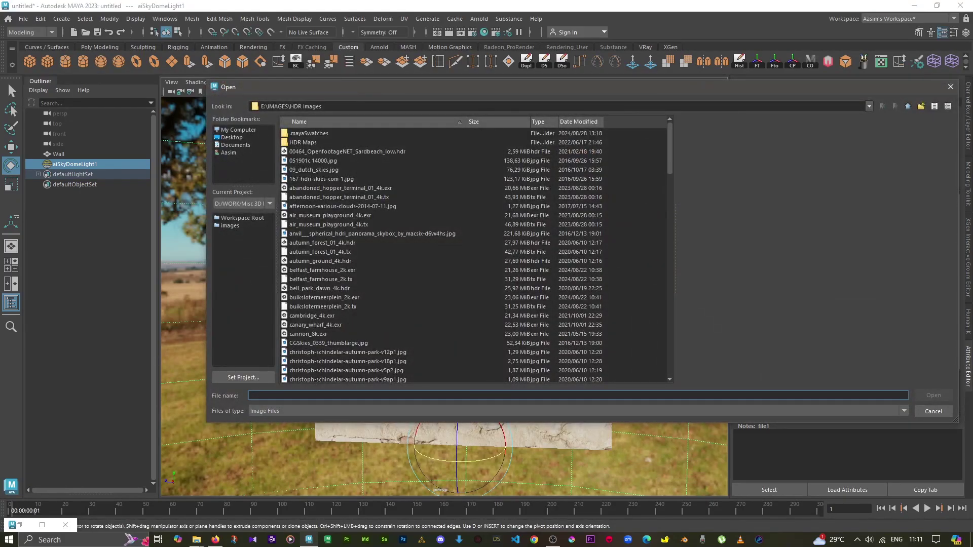
{"action": "left_click", "coordinate": [339, 188]}
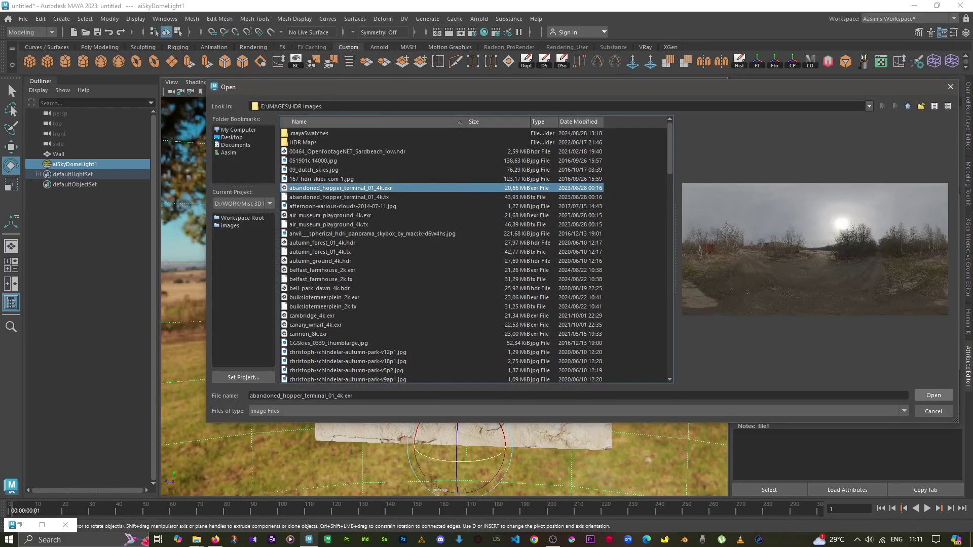
{"action": "key", "text": "Return"}
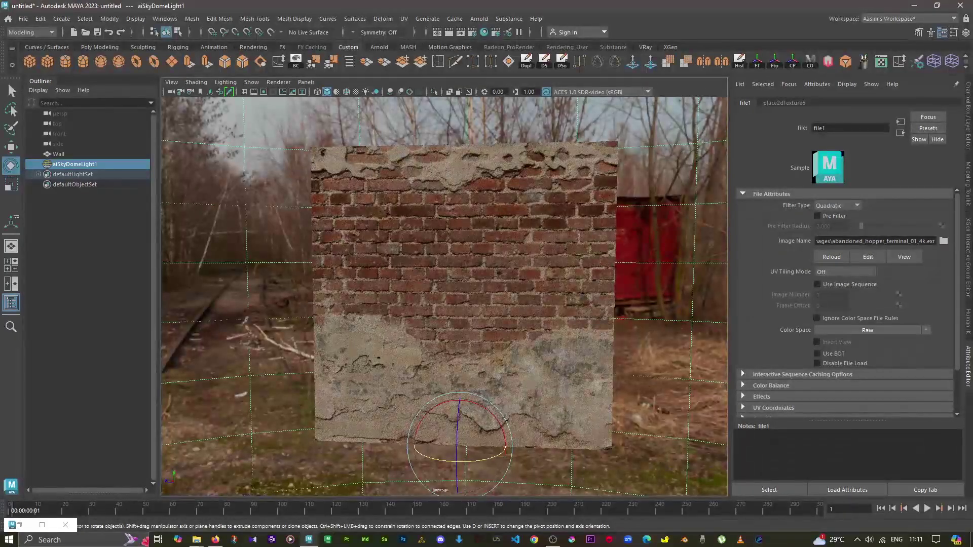
Rotate the HDRI so birch trees frame the wall, dolly in, and open Hypershade
{"action": "mouse_move", "coordinate": [440, 294]}
{"action": "left_mouse_down", "text": "alt"}
{"action": "mouse_move", "coordinate": [507, 294]}
{"action": "mouse_move", "coordinate": [445, 294]}
{"action": "left_mouse_up", "text": "alt"}
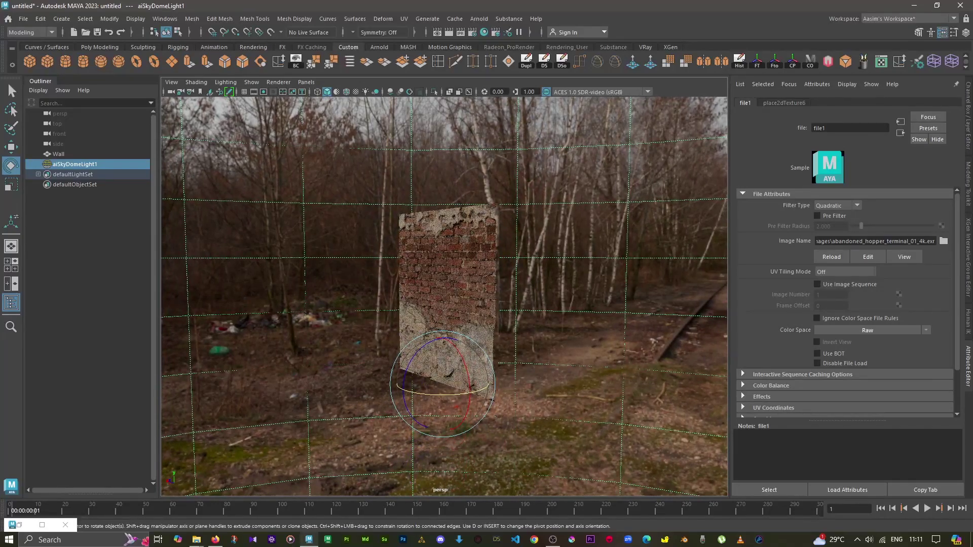
{"action": "left_click_drag", "start_coordinate": [487, 387], "coordinate": [273, 396]}
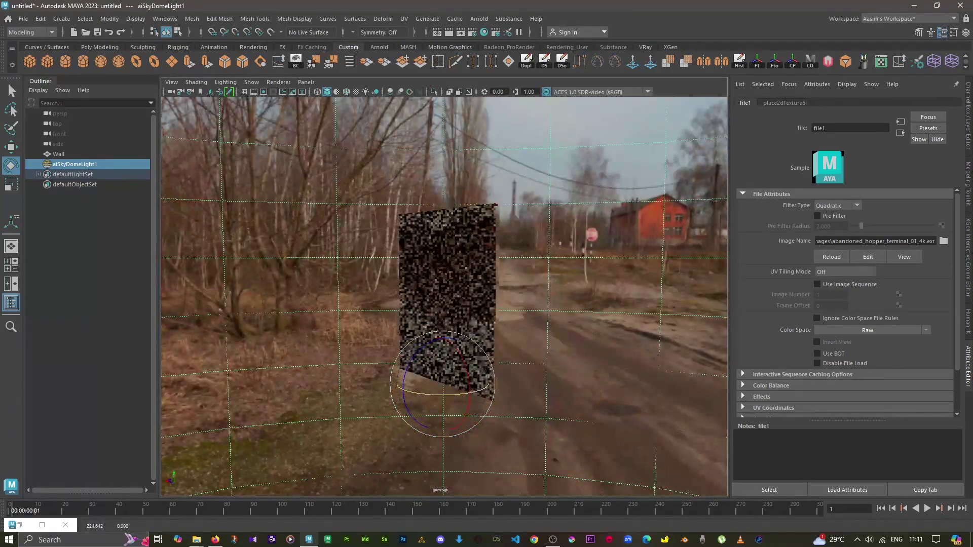
{"action": "mouse_move", "coordinate": [441, 385]}
{"action": "left_mouse_down"}
{"action": "mouse_move", "coordinate": [395, 375]}
{"action": "mouse_move", "coordinate": [411, 374]}
{"action": "left_mouse_up"}
{"action": "scroll", "coordinate": [444, 296], "scroll_direction": "up", "scroll_amount": 3}
{"action": "scroll", "coordinate": [444, 296], "scroll_direction": "up", "scroll_amount": 2}
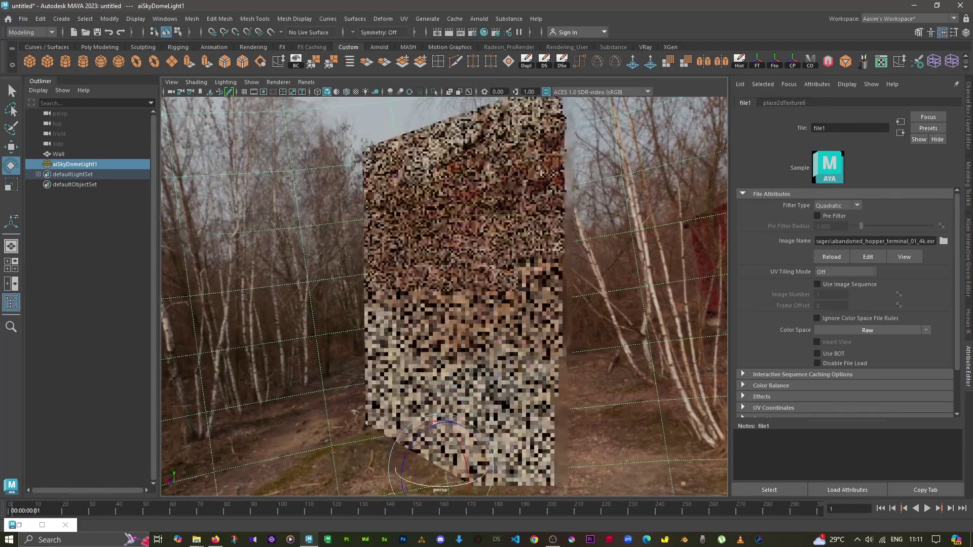
{"action": "scroll", "coordinate": [445, 297], "scroll_direction": "up", "scroll_amount": 2}
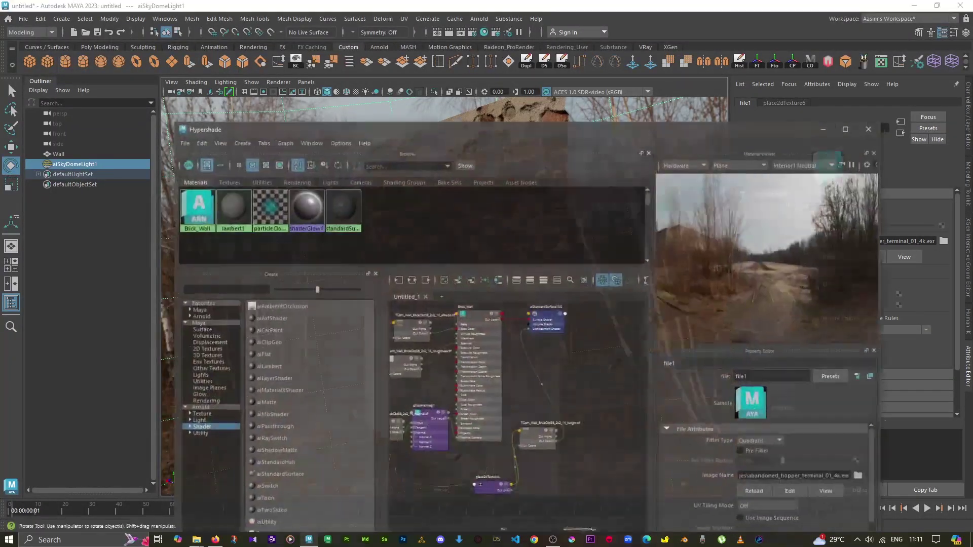
{"action": "left_click", "coordinate": [484, 32]}
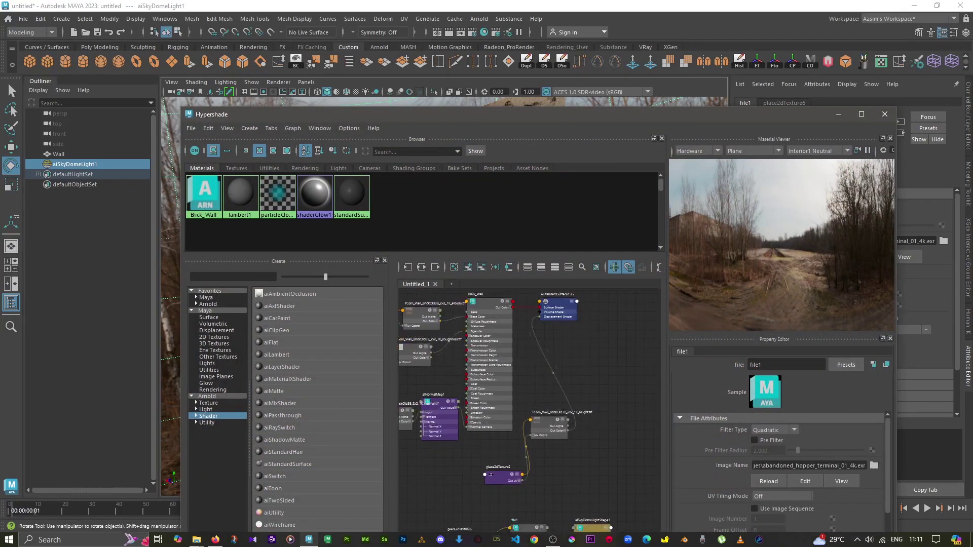
Reposition the albedo and ao file nodes in the Brick_Wall graph and bring up Create Node
{"action": "scroll", "coordinate": [481, 314], "scroll_direction": "up", "scroll_amount": 3}
{"action": "scroll", "coordinate": [482, 314], "scroll_direction": "up", "scroll_amount": 3}
{"action": "scroll", "coordinate": [509, 364], "scroll_direction": "up", "scroll_amount": 2}
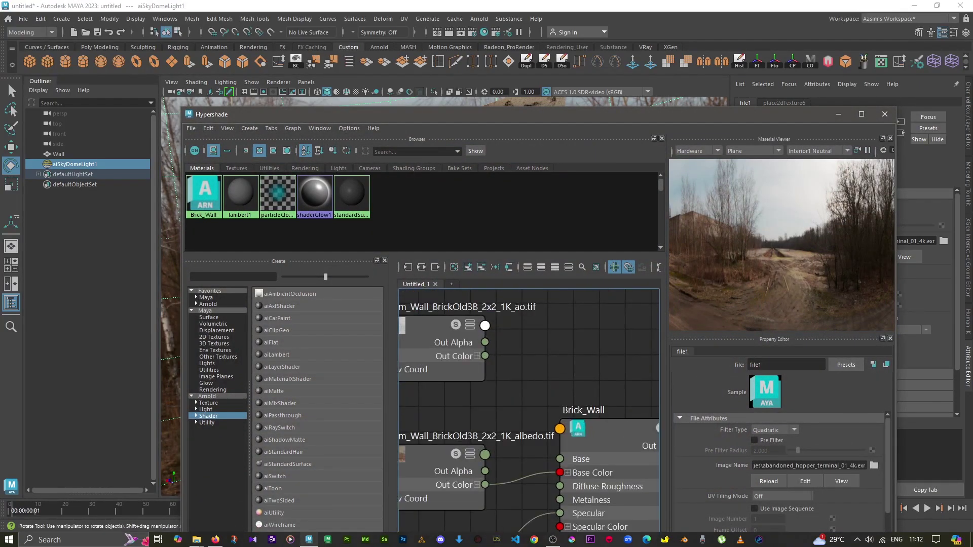
{"action": "scroll", "coordinate": [529, 410], "scroll_direction": "down", "scroll_amount": 2}
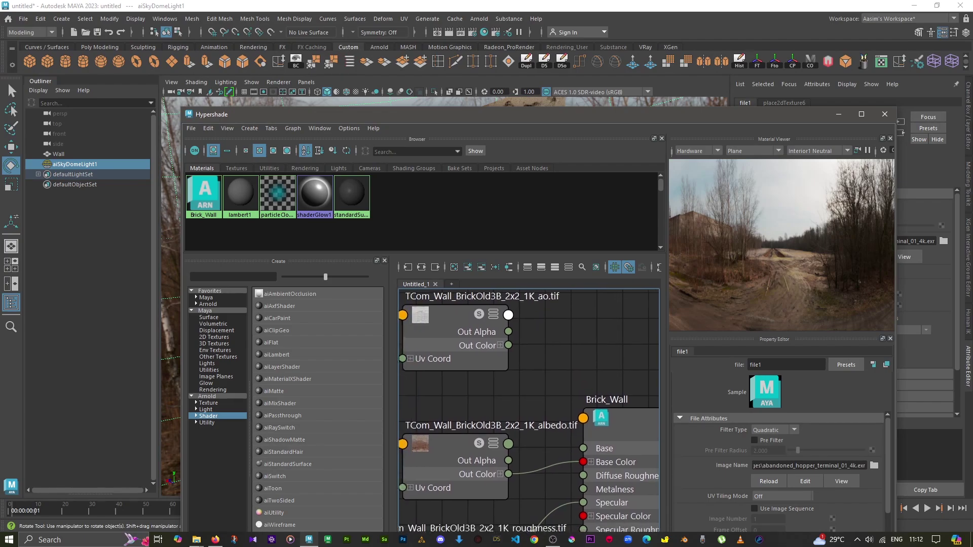
{"action": "scroll", "coordinate": [529, 410], "scroll_direction": "down", "scroll_amount": 1}
{"action": "left_click_drag", "start_coordinate": [484, 423], "coordinate": [484, 404]}
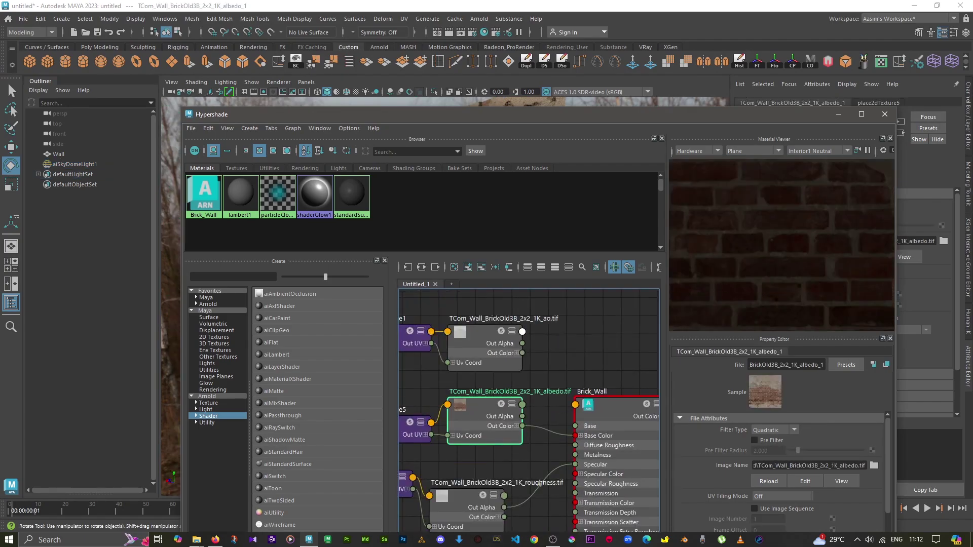
{"action": "left_click", "coordinate": [415, 405]}
{"action": "scroll", "coordinate": [542, 435], "scroll_direction": "down", "scroll_amount": 2}
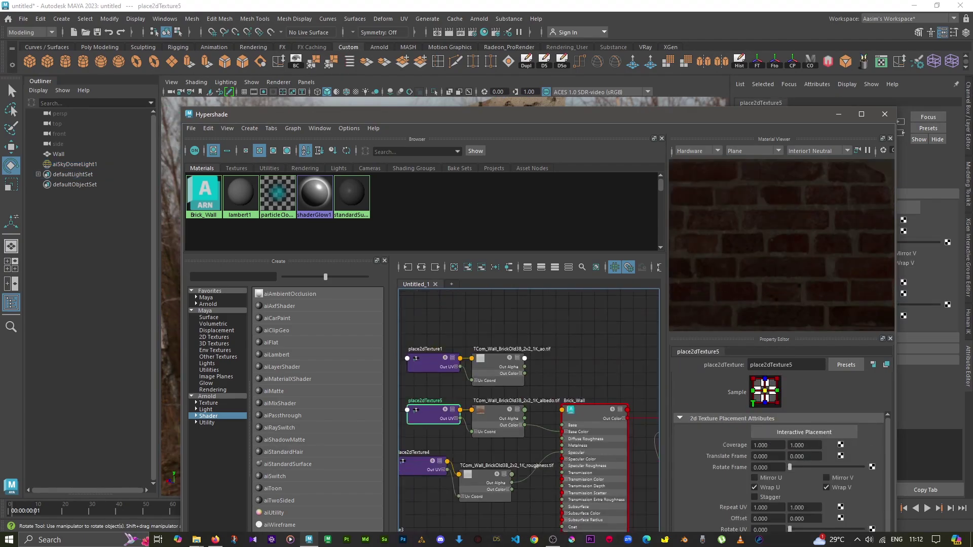
{"action": "left_click_drag", "start_coordinate": [487, 370], "coordinate": [486, 357]}
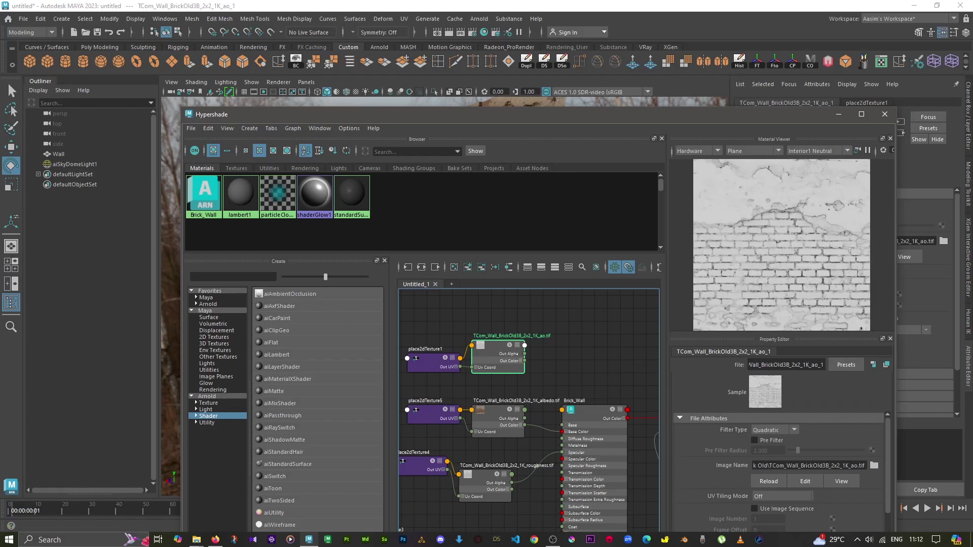
{"action": "left_click", "coordinate": [498, 417]}
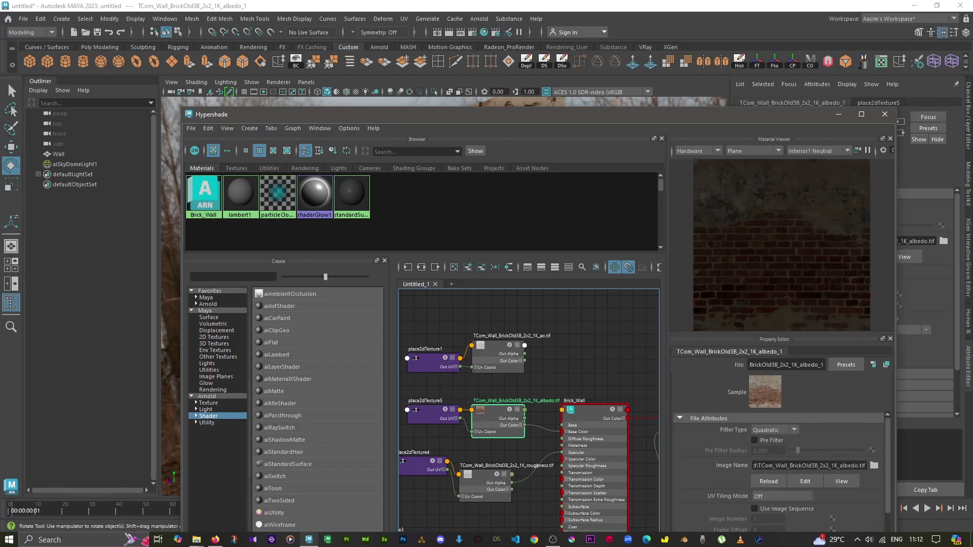
{"action": "right_click_drag", "start_coordinate": [567, 362], "coordinate": [567, 342]}
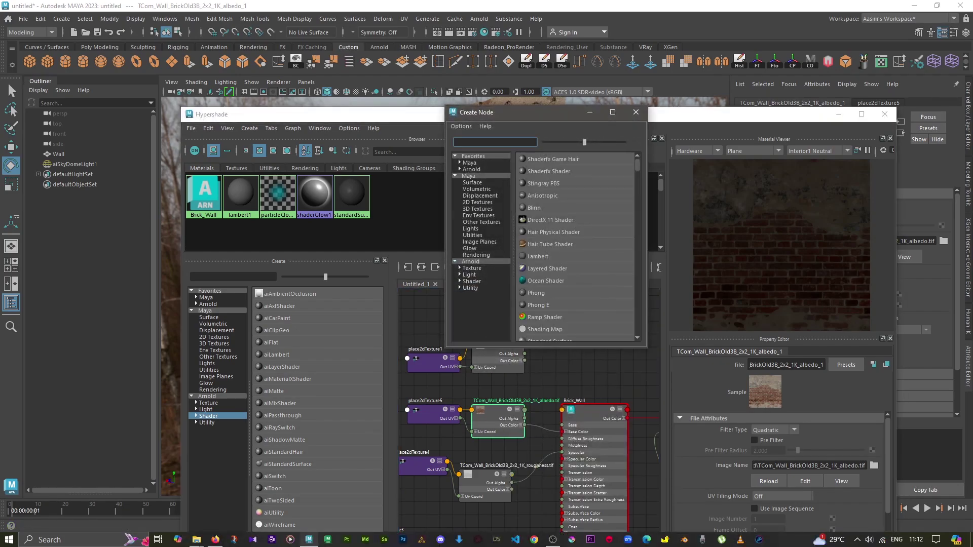
Create an aiMultiply node via a 'mul' search and place it beside the ao texture
{"action": "type", "text": "mul"}
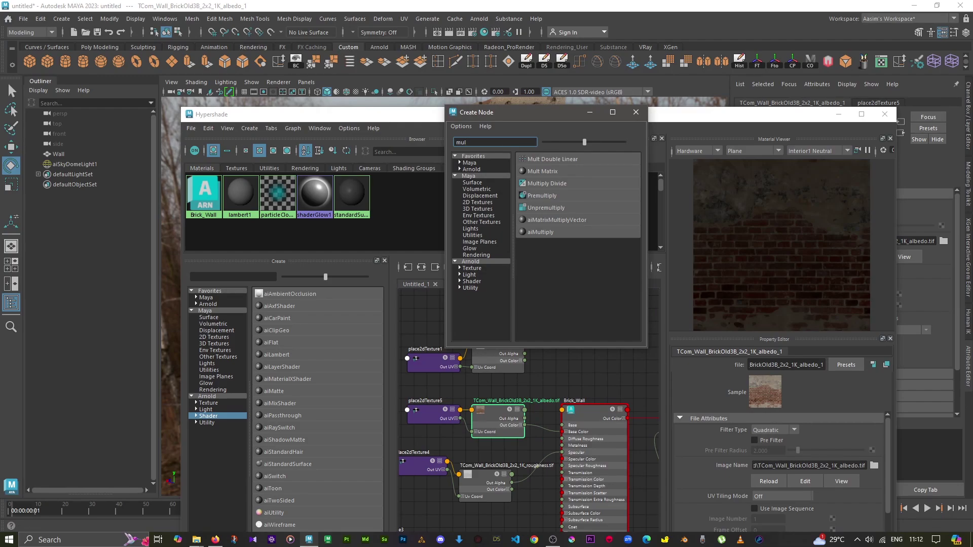
{"action": "left_click", "coordinate": [540, 232]}
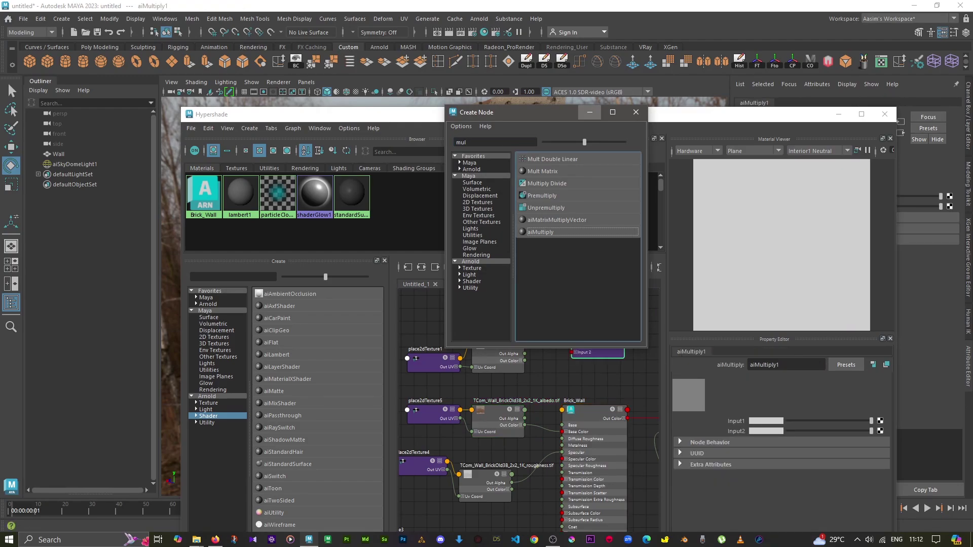
{"action": "left_click", "coordinate": [590, 112]}
{"action": "scroll", "coordinate": [529, 410], "scroll_direction": "up", "scroll_amount": 3}
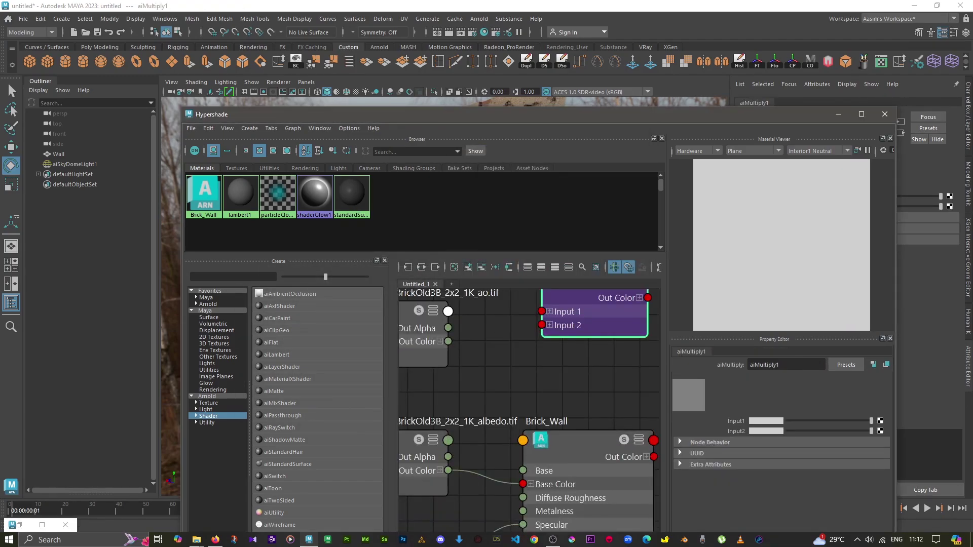
{"action": "scroll", "coordinate": [529, 410], "scroll_direction": "down", "scroll_amount": 3}
{"action": "left_click_drag", "start_coordinate": [496, 355], "coordinate": [510, 329]}
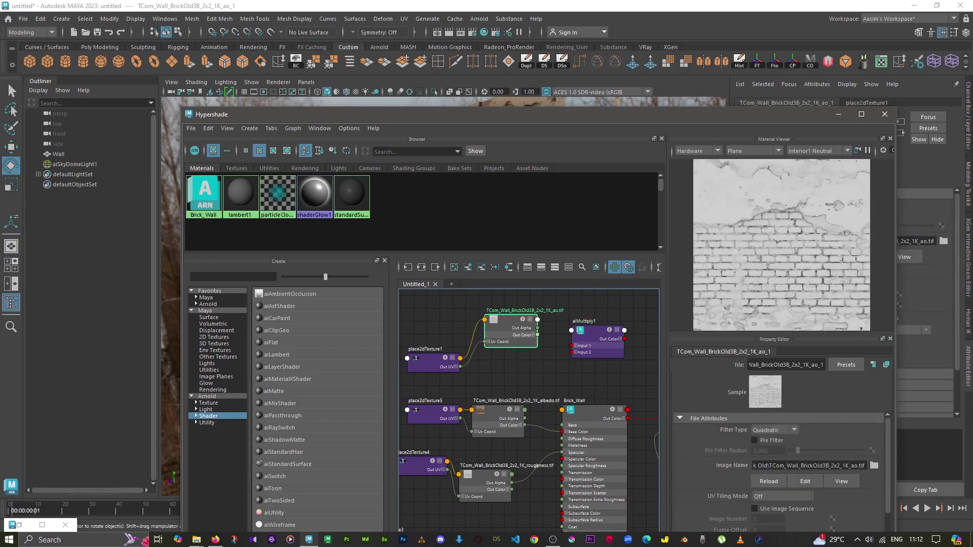
Wire the albedo Out Color into aiMultiply1 Input 1 and the ao Out Color into Input 2
{"action": "left_click_drag", "start_coordinate": [593, 329], "coordinate": [582, 344]}
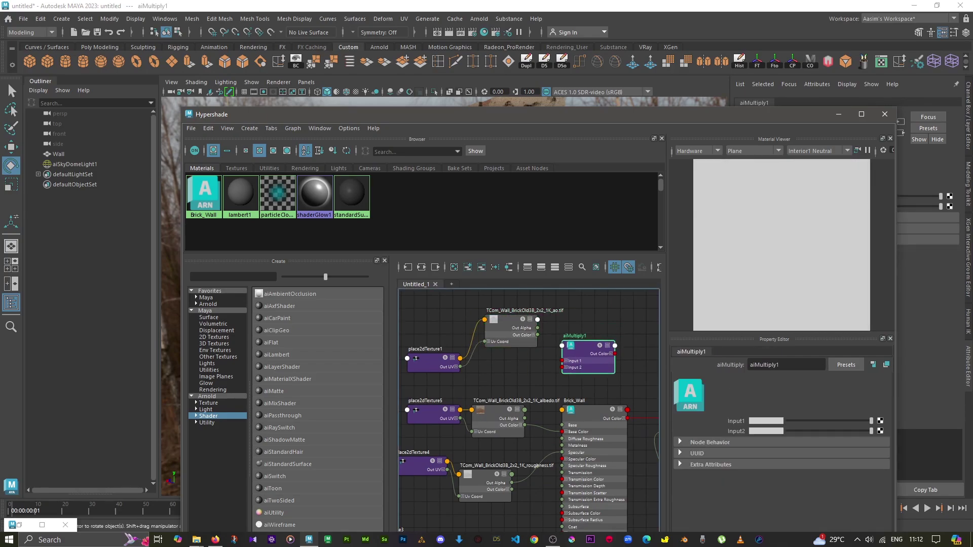
{"action": "left_click_drag", "start_coordinate": [496, 426], "coordinate": [496, 412]}
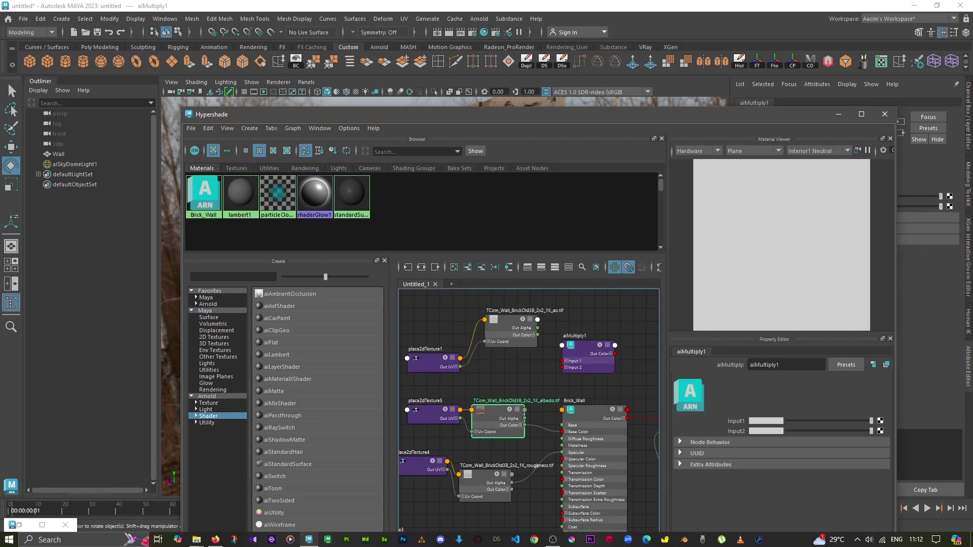
{"action": "left_click", "coordinate": [510, 330]}
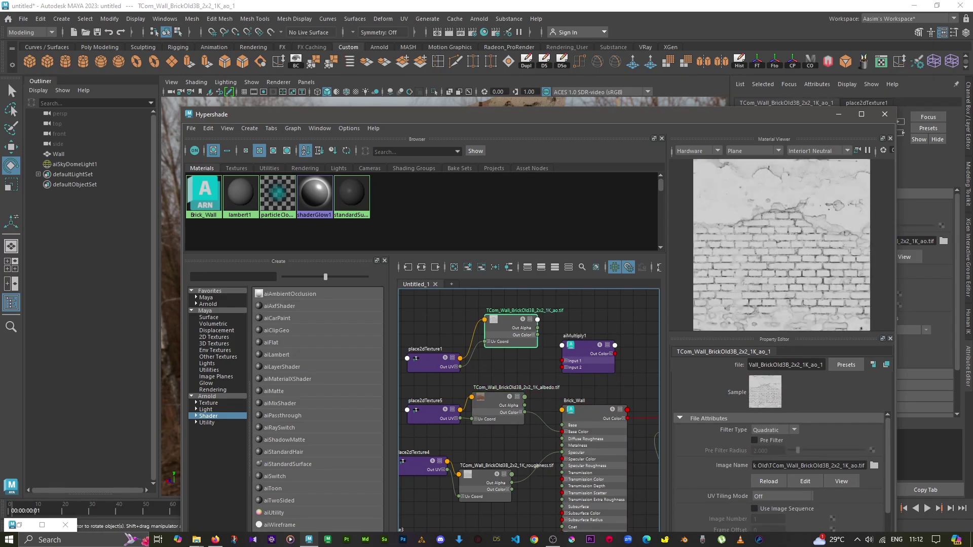
{"action": "scroll", "coordinate": [597, 373], "scroll_direction": "up", "scroll_amount": 2}
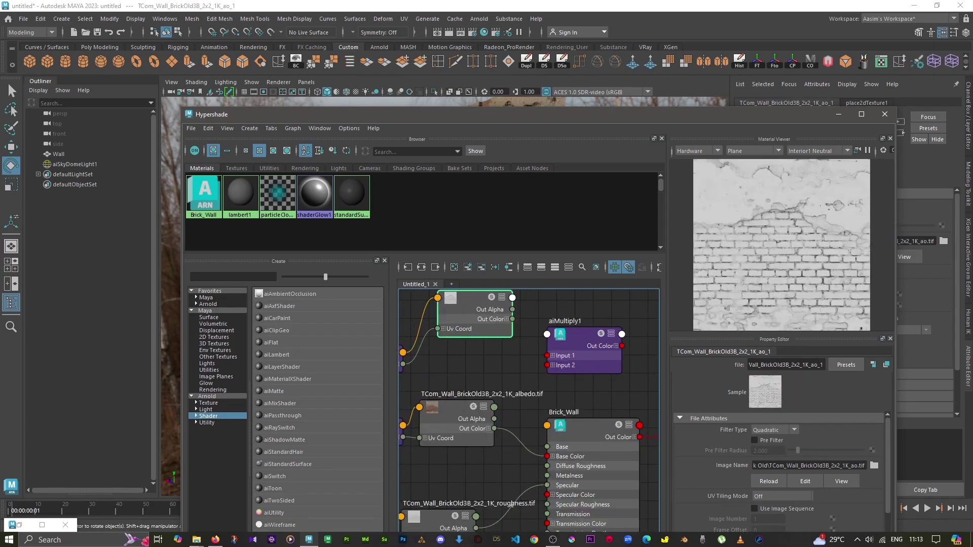
{"action": "left_click", "coordinate": [582, 355]}
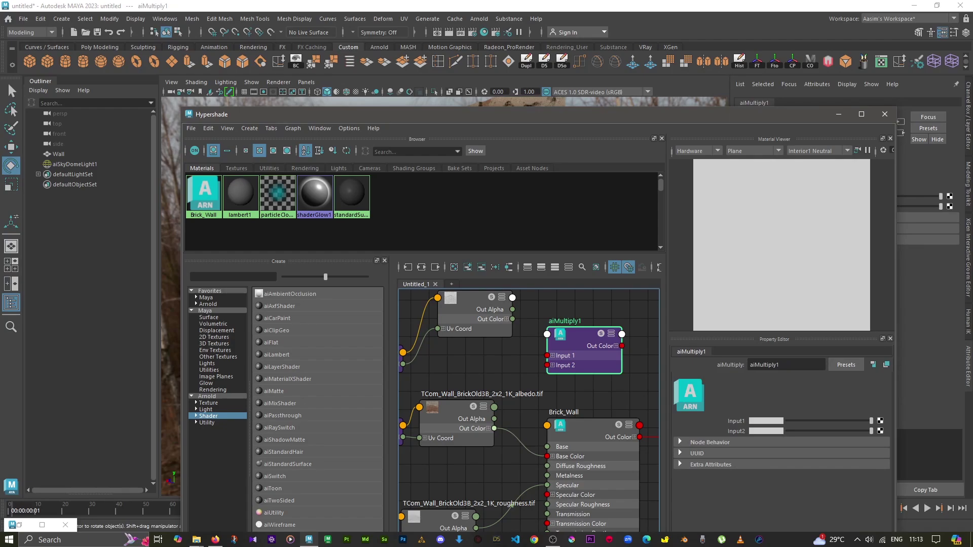
{"action": "left_click_drag", "start_coordinate": [494, 428], "coordinate": [547, 364]}
{"action": "left_click_drag", "start_coordinate": [547, 365], "coordinate": [547, 356]}
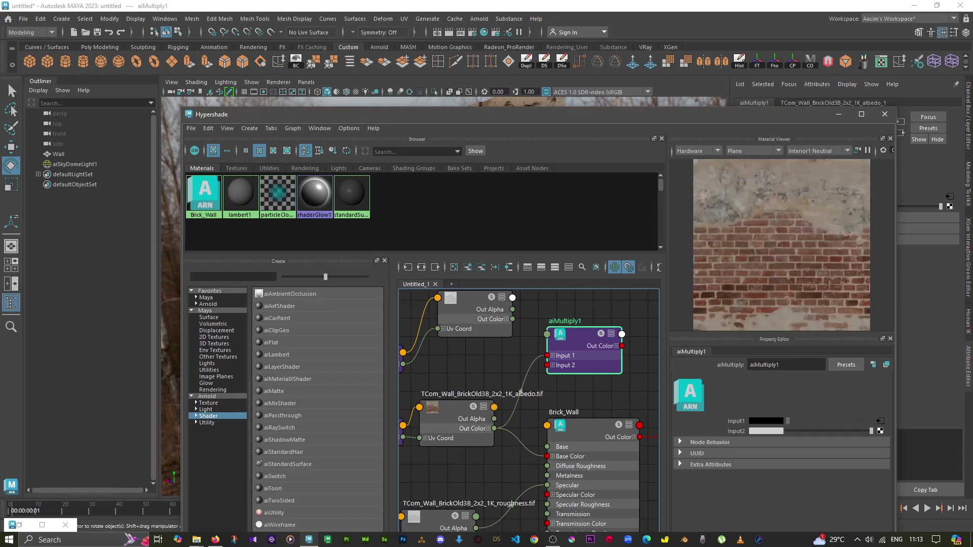
{"action": "left_click_drag", "start_coordinate": [528, 432], "coordinate": [517, 446]}
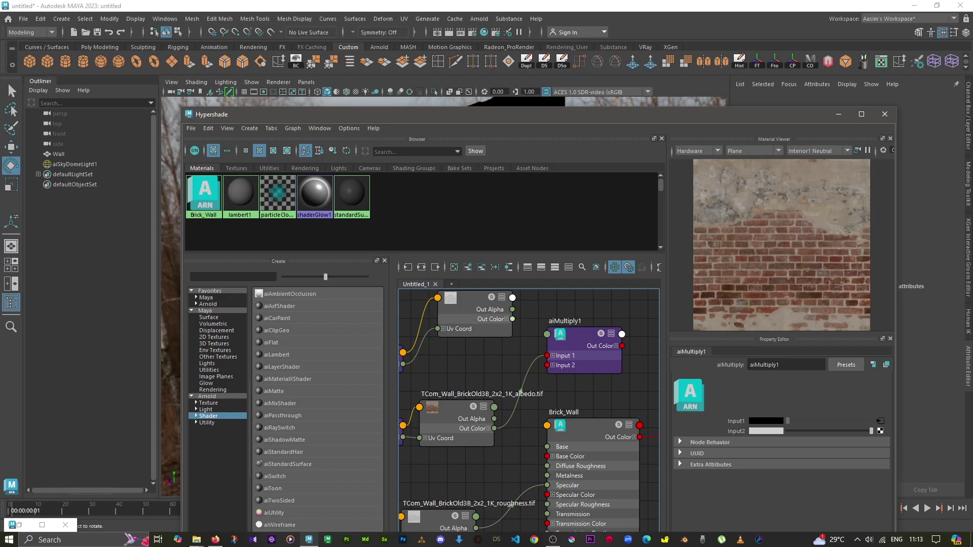
{"action": "left_click_drag", "start_coordinate": [513, 320], "coordinate": [547, 365]}
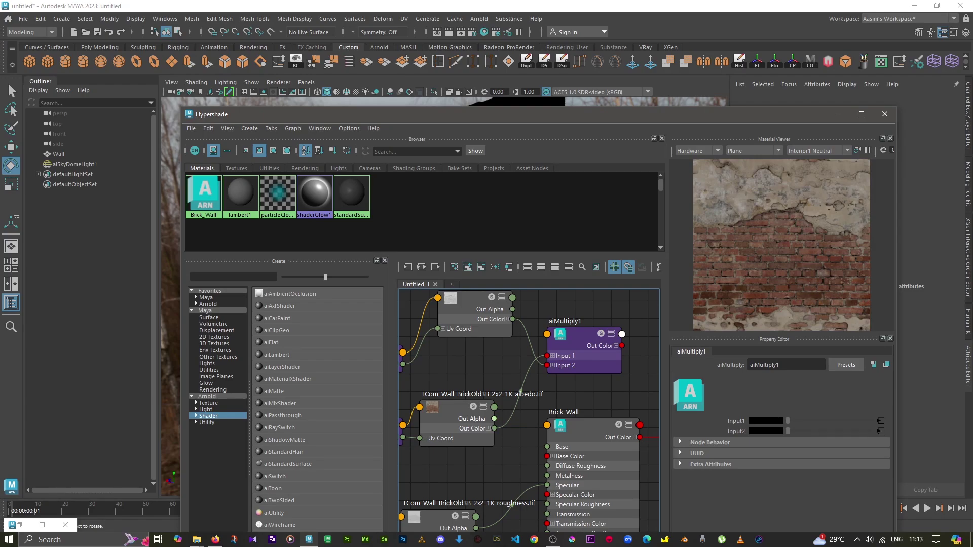
Connect aiMultiply1's Out Color to the Brick_Wall material's Base Color
{"action": "left_click", "coordinate": [507, 322]}
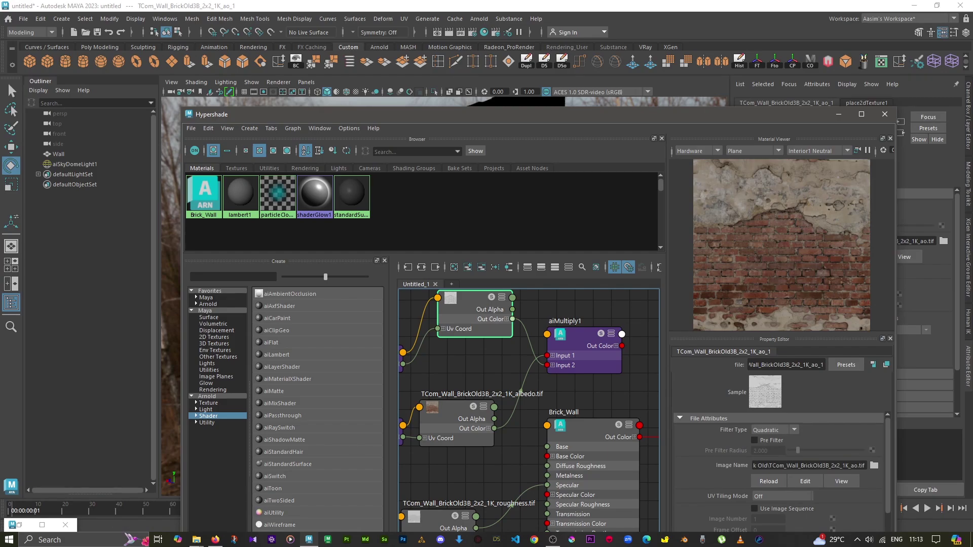
{"action": "left_click_drag", "start_coordinate": [476, 302], "coordinate": [458, 320]}
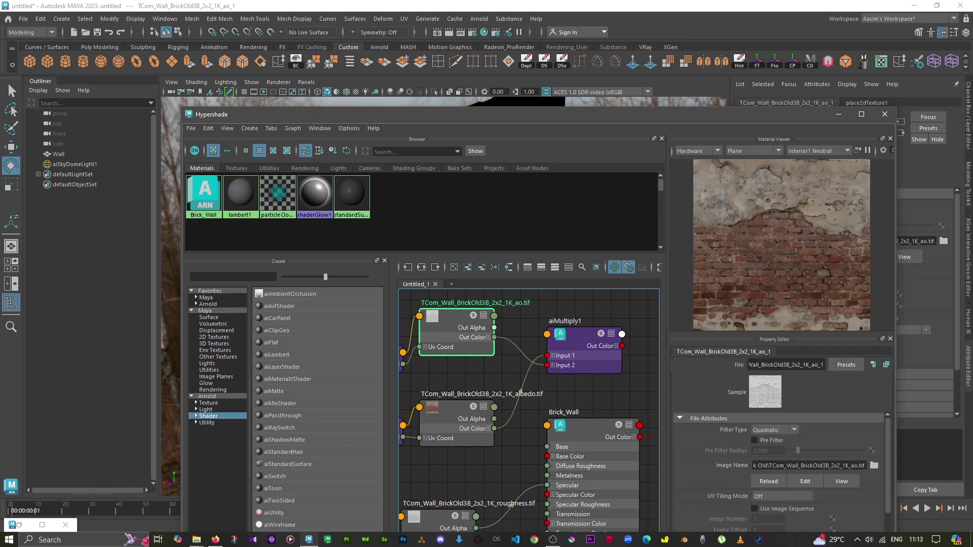
{"action": "mouse_move", "coordinate": [621, 346]}
{"action": "left_mouse_down"}
{"action": "mouse_move", "coordinate": [527, 420]}
{"action": "mouse_move", "coordinate": [548, 456]}
{"action": "left_mouse_up"}
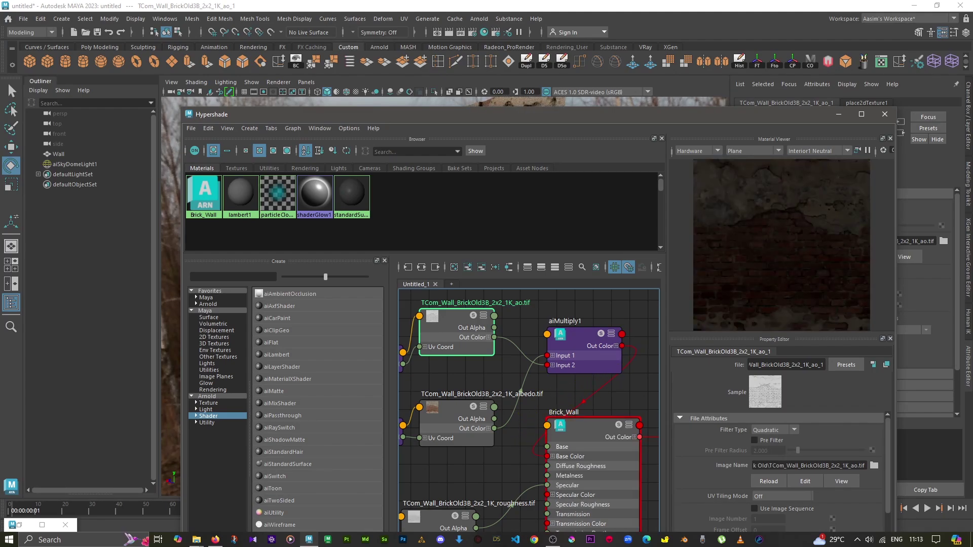
{"action": "left_click", "coordinate": [557, 447]}
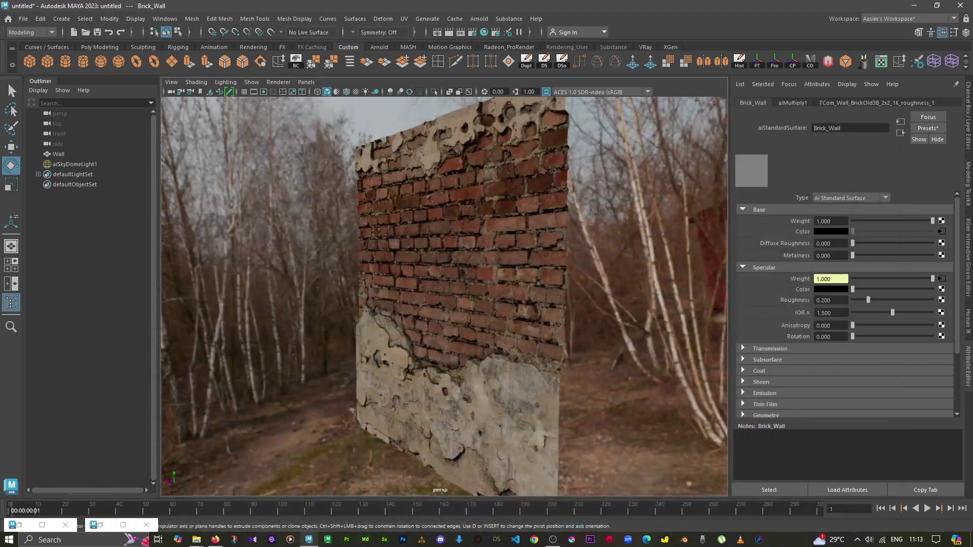
Orbit the Arnold viewport camera to review the AO-darkened brick wall face-on
{"action": "scroll", "coordinate": [446, 304], "scroll_direction": "down", "scroll_amount": 4}
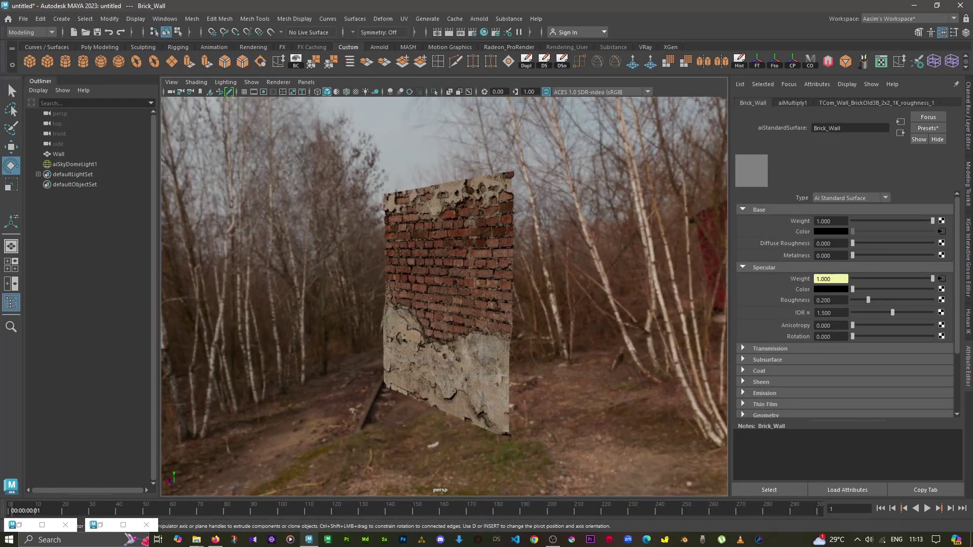
{"action": "left_click_drag", "start_coordinate": [441, 294], "coordinate": [325, 299], "text": "alt"}
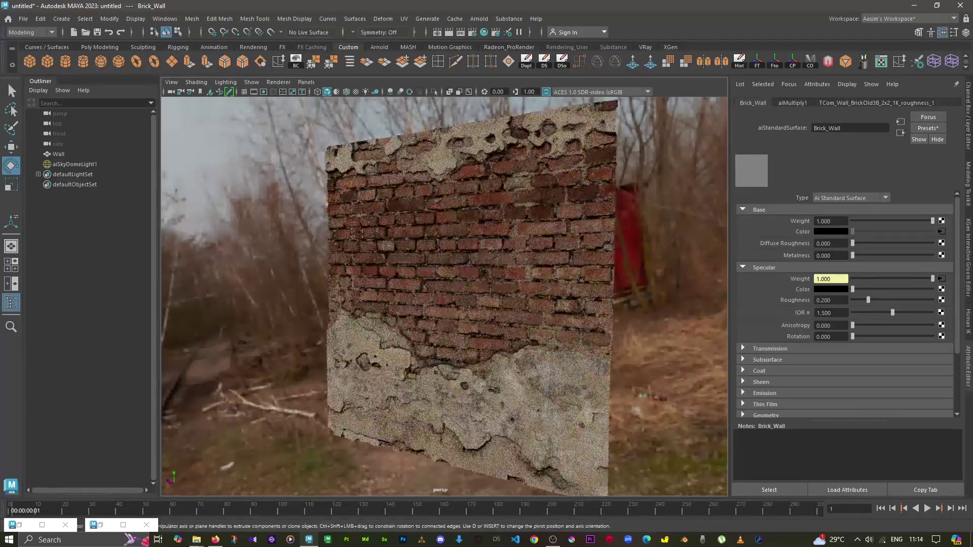
{"action": "left_click_drag", "start_coordinate": [325, 299], "coordinate": [304, 298], "text": "alt"}
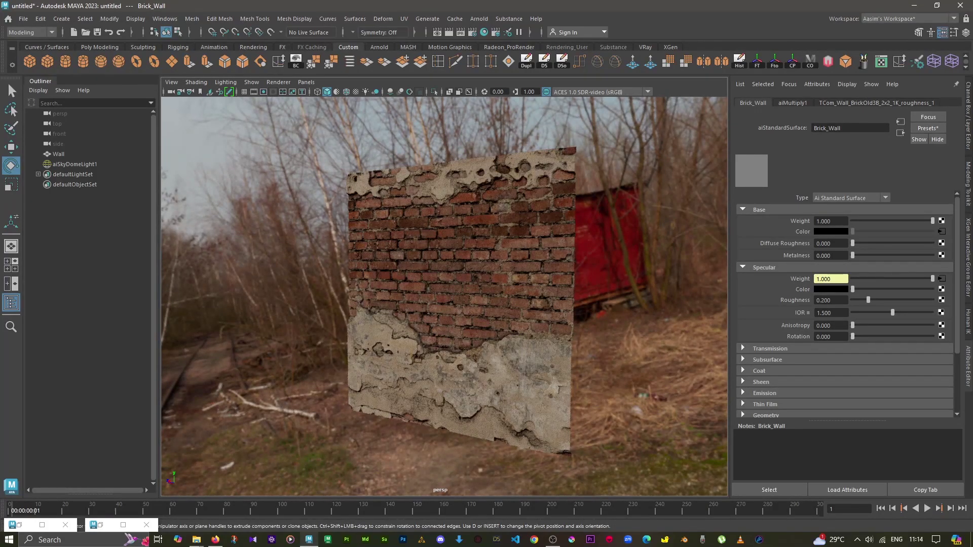
{"action": "left_click_drag", "start_coordinate": [305, 299], "coordinate": [365, 299], "text": "alt"}
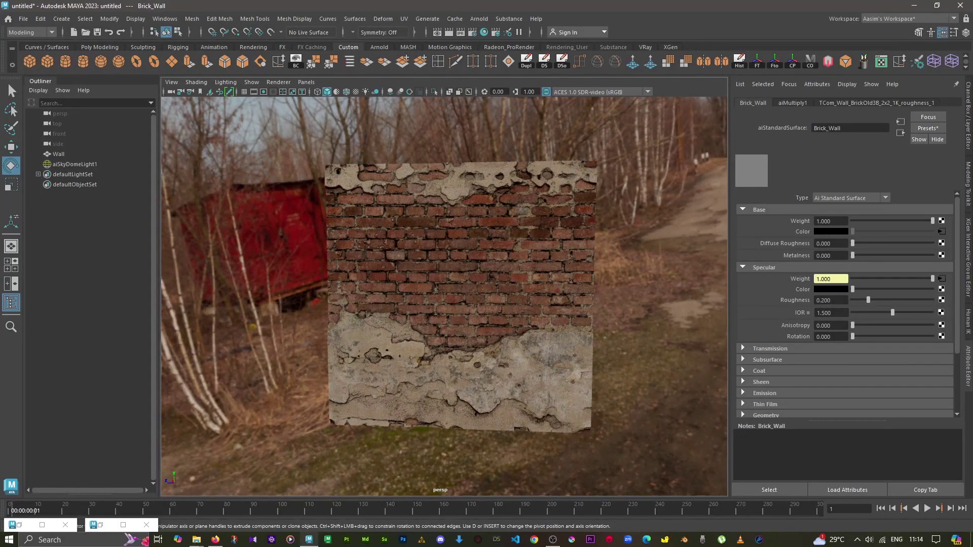
Select Wall and aiSkyDomeLight1, orbit to an angled close view, and reopen Hypershade
{"action": "left_click", "coordinate": [456, 284]}
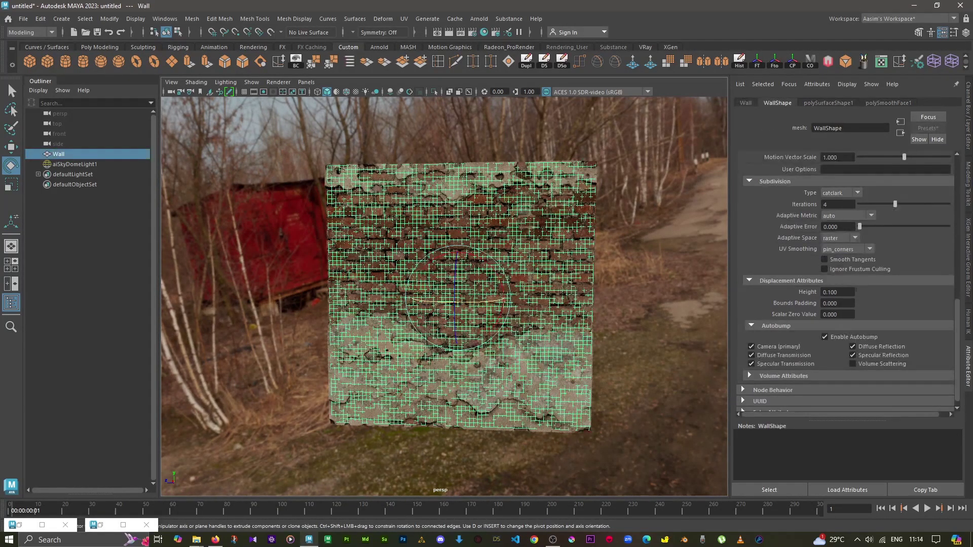
{"action": "left_click", "coordinate": [75, 163]}
{"action": "right_click", "coordinate": [631, 318]}
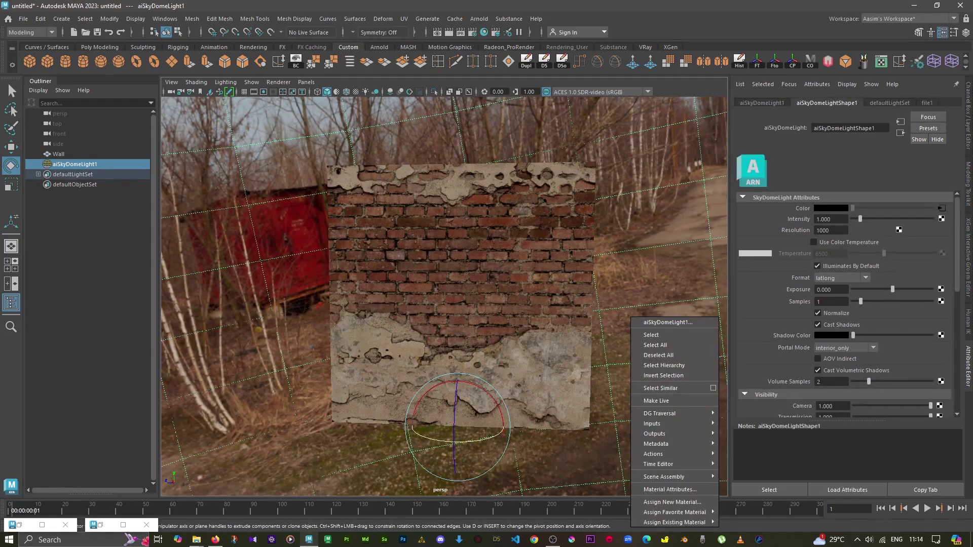
{"action": "left_click", "coordinate": [659, 355]}
{"action": "left_click_drag", "start_coordinate": [441, 294], "coordinate": [385, 299], "text": "alt"}
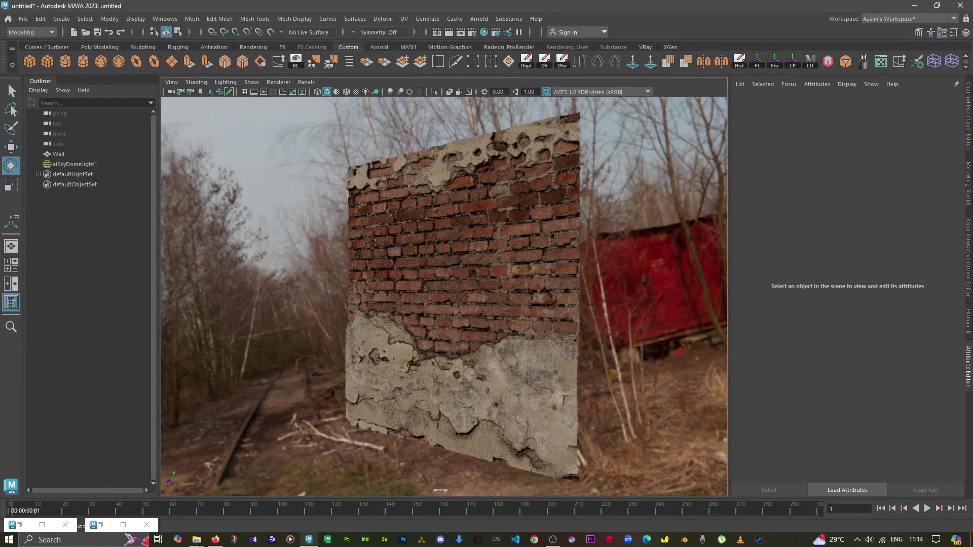
{"action": "left_click", "coordinate": [484, 32]}
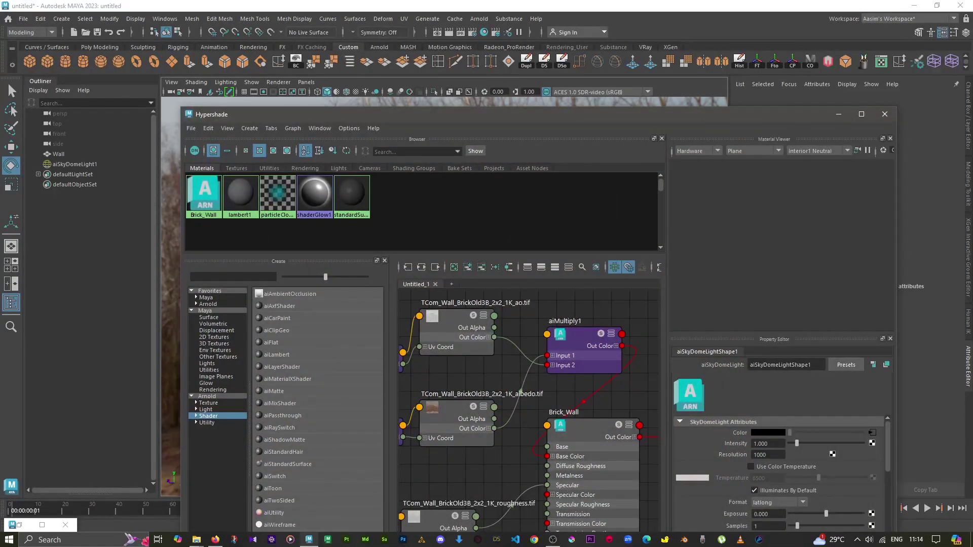
Select the aiMultiply1 and ao texture nodes and expand the ao texture's Color Balance
{"action": "left_click", "coordinate": [616, 346]}
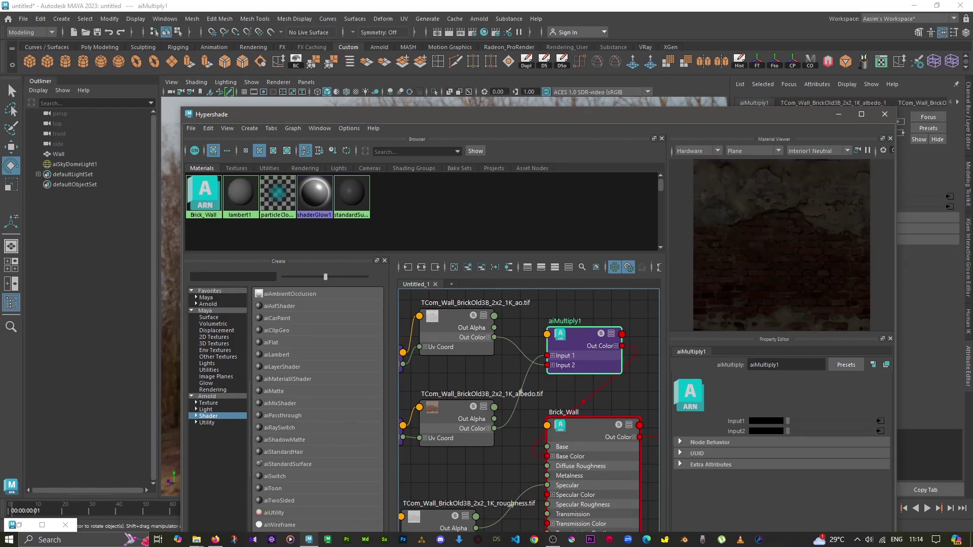
{"action": "left_click", "coordinate": [456, 319]}
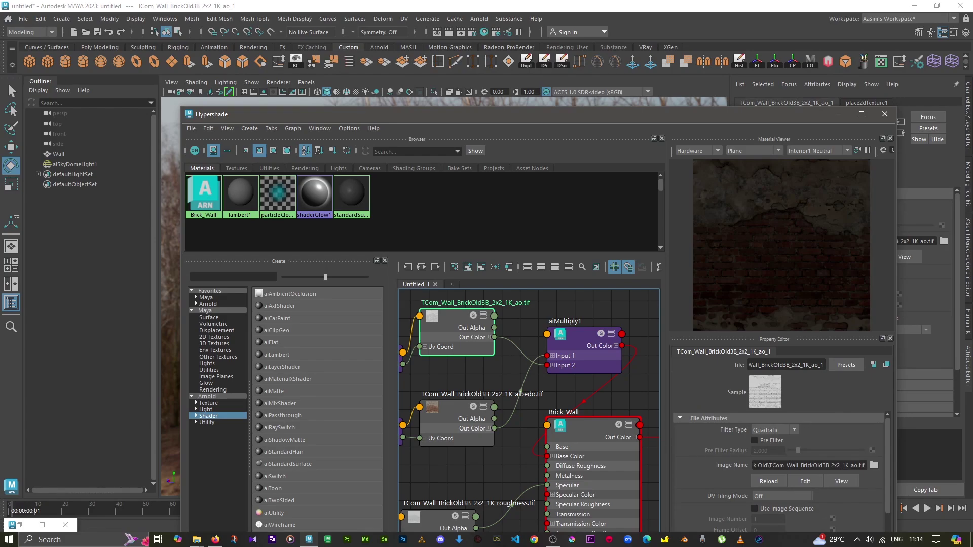
{"action": "left_click_drag", "start_coordinate": [596, 119], "coordinate": [564, 120]}
{"action": "scroll", "coordinate": [745, 471], "scroll_direction": "down", "scroll_amount": 3}
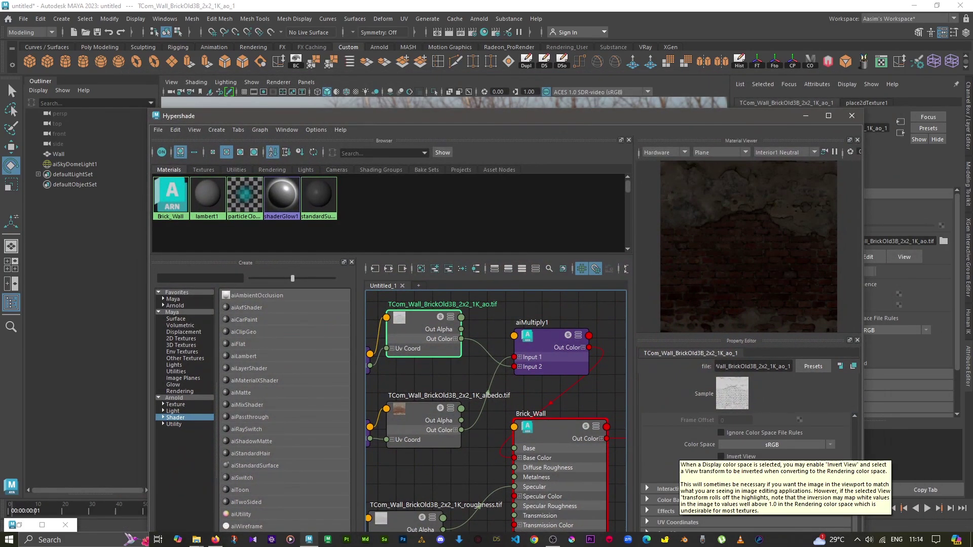
{"action": "left_click", "coordinate": [676, 501]}
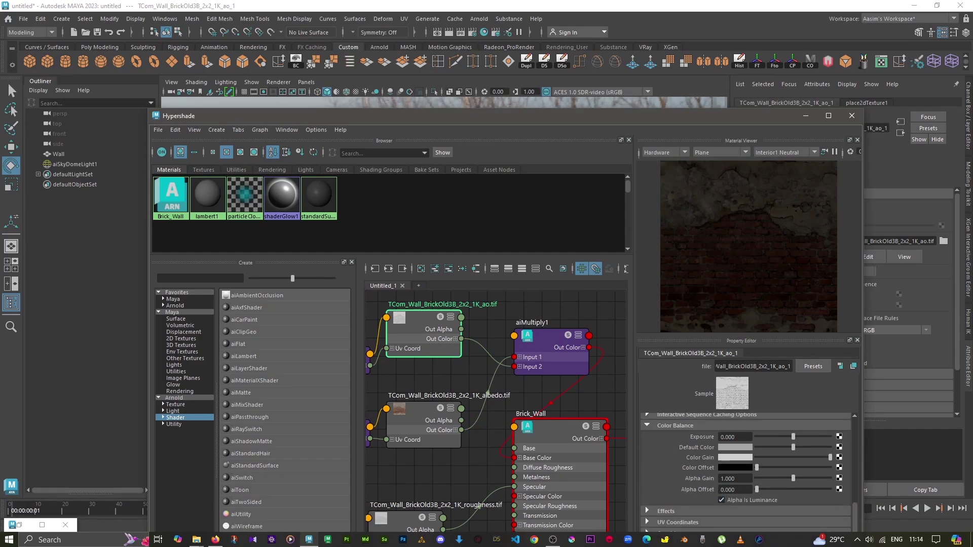
{"action": "scroll", "coordinate": [745, 471], "scroll_direction": "up", "scroll_amount": 3}
Set the ao texture's Color Space to Utility > Raw and raise Color Offset to light grey
{"action": "left_click", "coordinate": [771, 461]}
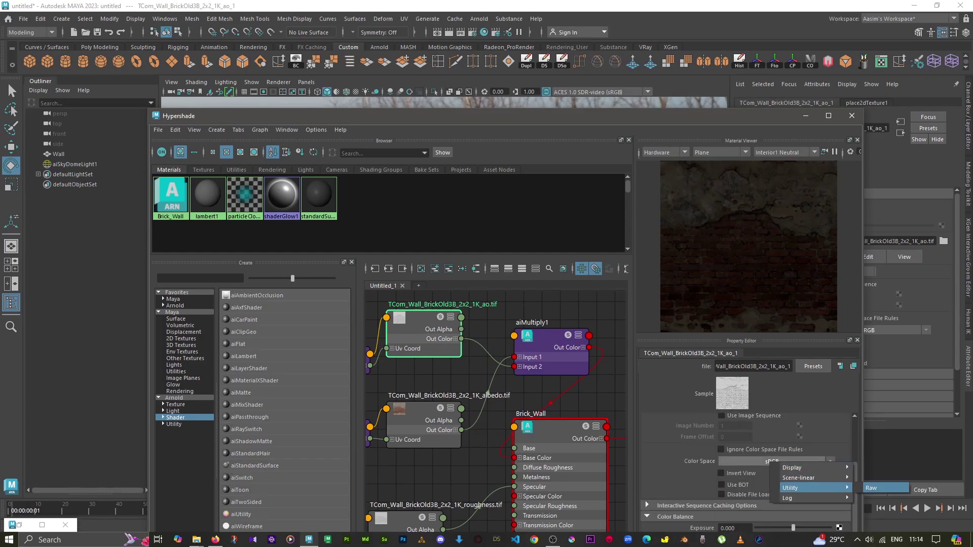
{"action": "left_click", "coordinate": [885, 487]}
{"action": "scroll", "coordinate": [744, 471], "scroll_direction": "down", "scroll_amount": 3}
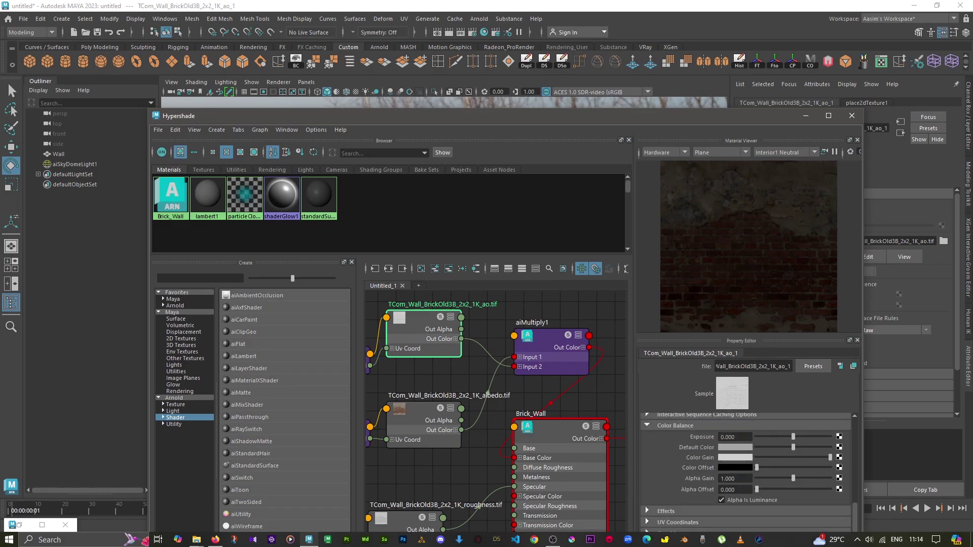
{"action": "left_click_drag", "start_coordinate": [757, 467], "coordinate": [818, 467]}
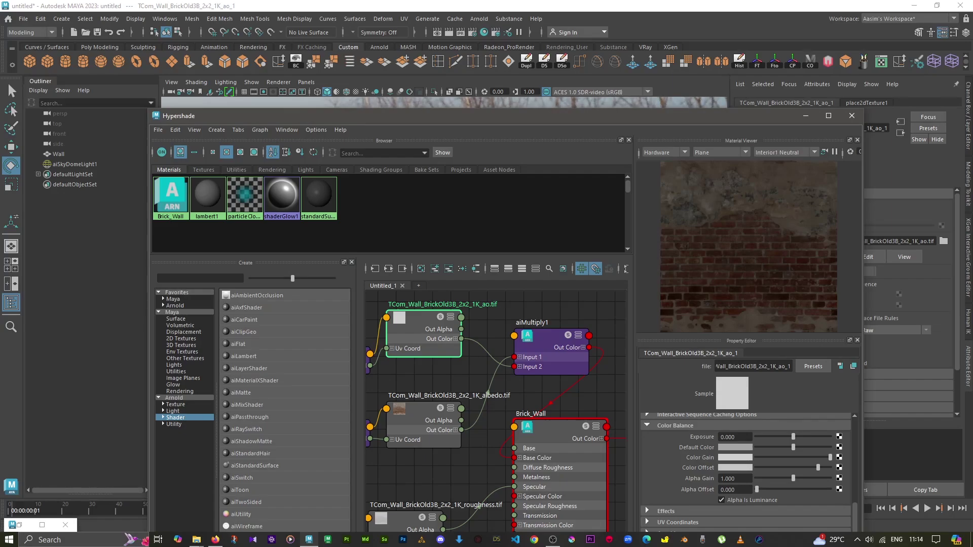
{"action": "mouse_move", "coordinate": [581, 120]}
{"action": "left_mouse_down"}
{"action": "mouse_move", "coordinate": [603, 372]}
{"action": "mouse_move", "coordinate": [539, 220]}
{"action": "mouse_move", "coordinate": [529, 159]}
{"action": "left_mouse_up"}
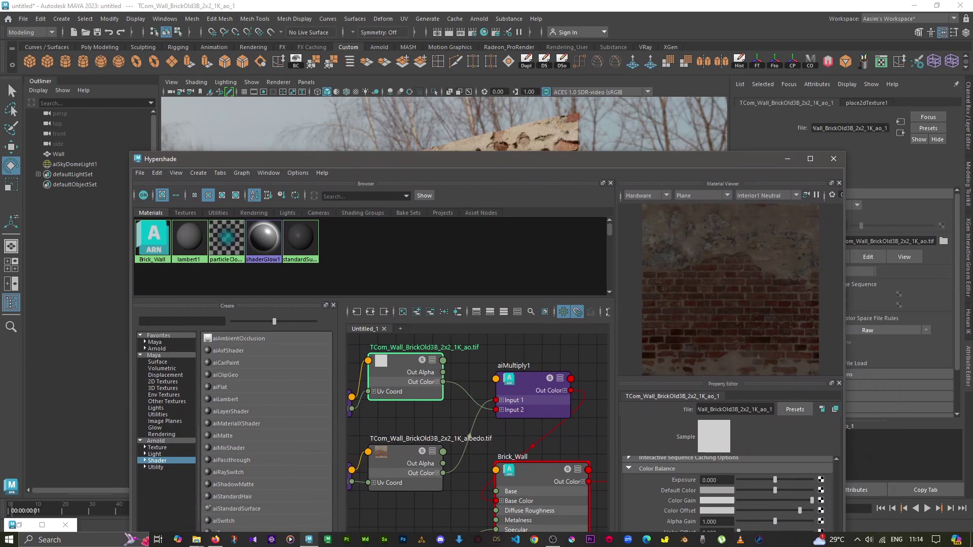
Try different ao Color Offset and Color Gain values while checking the wall render
{"action": "left_click_drag", "start_coordinate": [800, 511], "coordinate": [739, 510]}
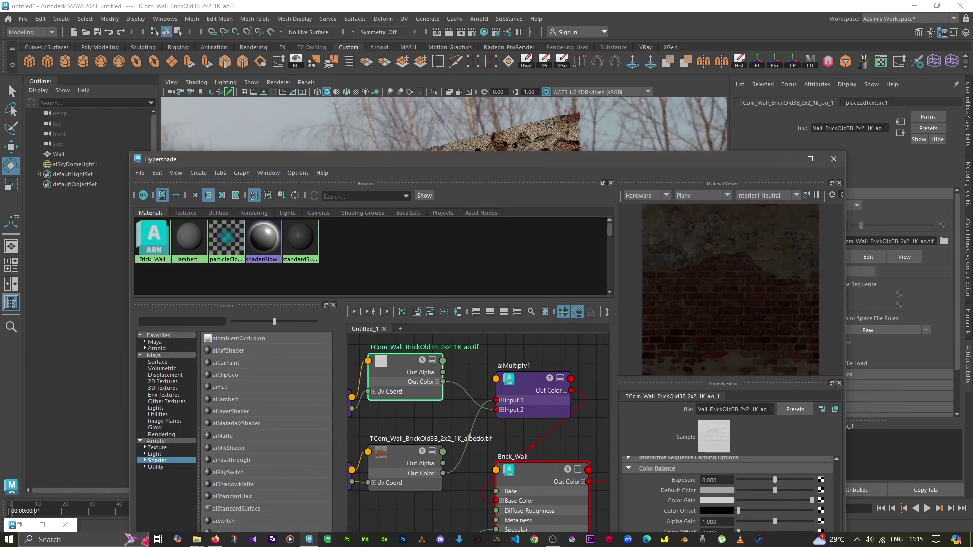
{"action": "mouse_move", "coordinate": [496, 157]}
{"action": "left_mouse_down"}
{"action": "mouse_move", "coordinate": [473, 146]}
{"action": "mouse_move", "coordinate": [457, 114]}
{"action": "left_mouse_up"}
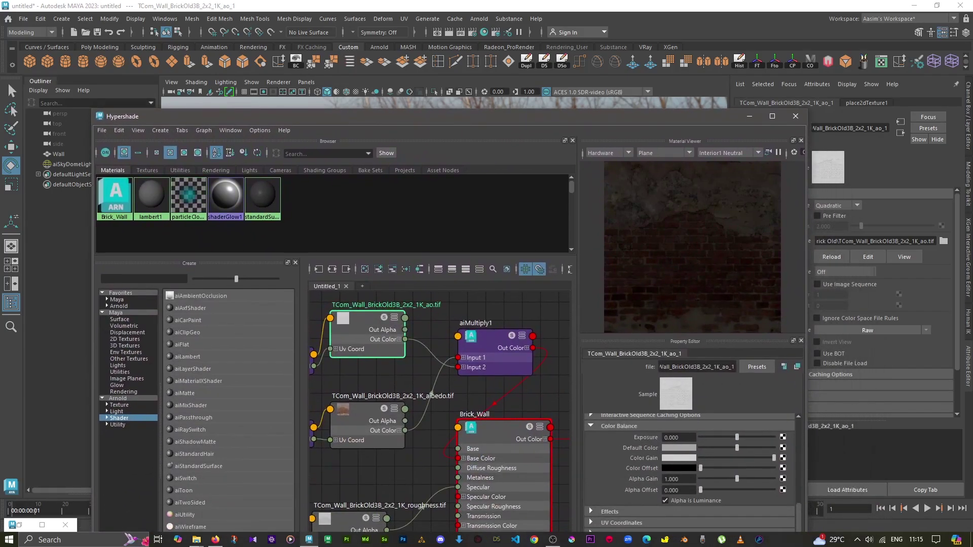
{"action": "left_click_drag", "start_coordinate": [700, 468], "coordinate": [735, 468]}
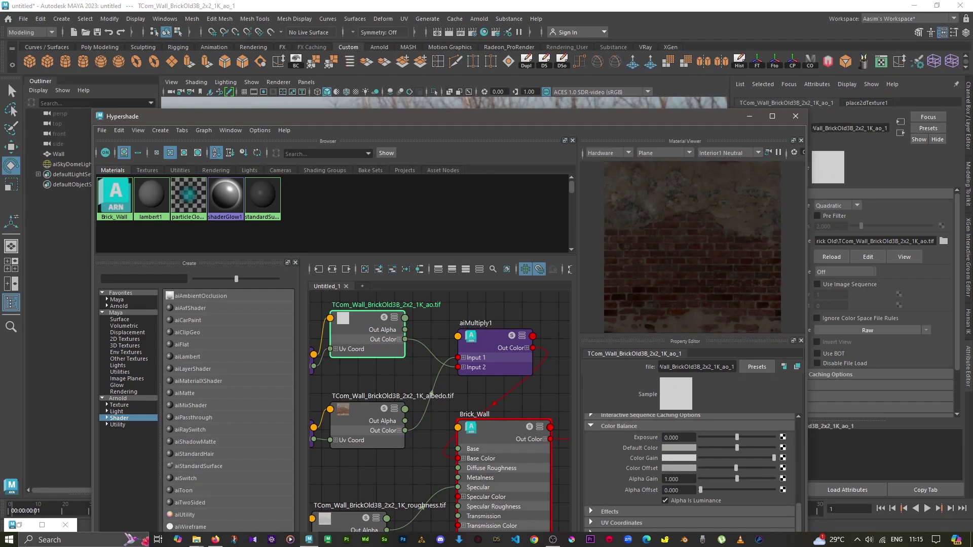
{"action": "left_click_drag", "start_coordinate": [774, 458], "coordinate": [736, 457]}
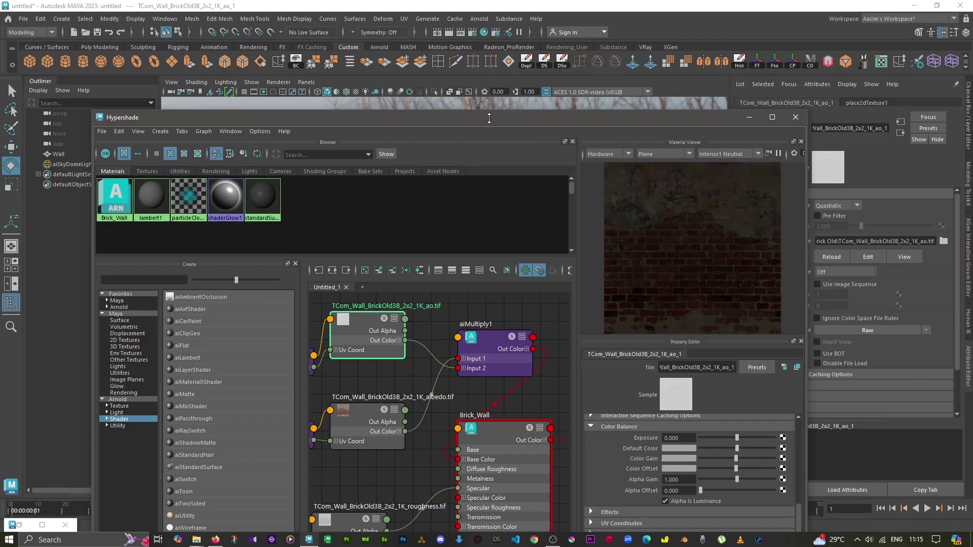
{"action": "mouse_move", "coordinate": [487, 121]}
{"action": "left_mouse_down"}
{"action": "mouse_move", "coordinate": [529, 291]}
{"action": "mouse_move", "coordinate": [491, 226]}
{"action": "mouse_move", "coordinate": [508, 309]}
{"action": "left_mouse_up"}
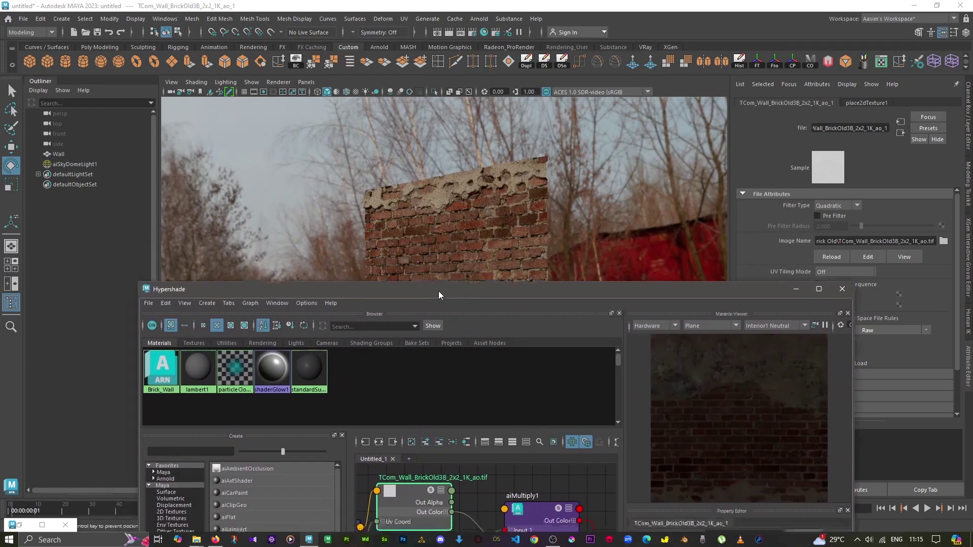
{"action": "left_click_drag", "start_coordinate": [408, 310], "coordinate": [545, 219]}
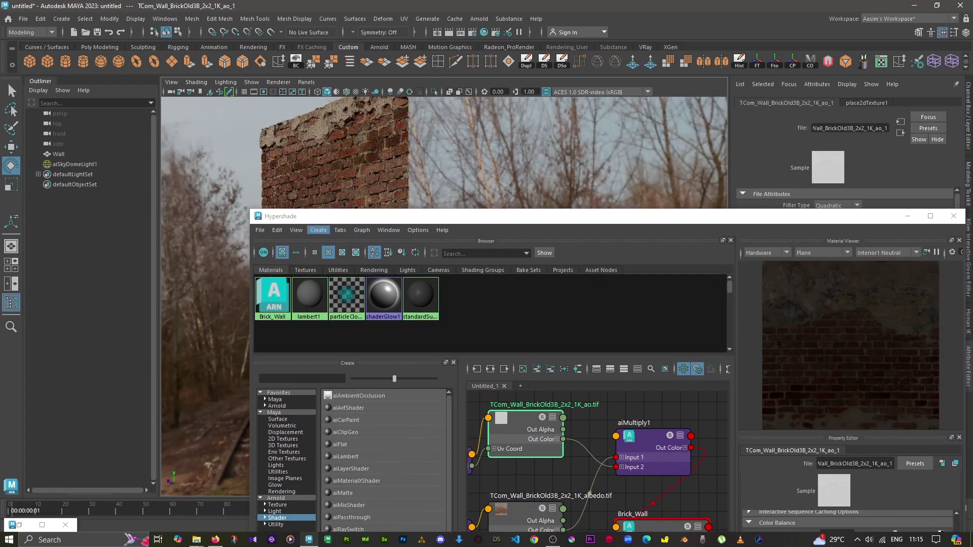
{"action": "left_click_drag", "start_coordinate": [324, 217], "coordinate": [415, 189]}
{"action": "left_click_drag", "start_coordinate": [254, 253], "coordinate": [213, 253], "text": "alt"}
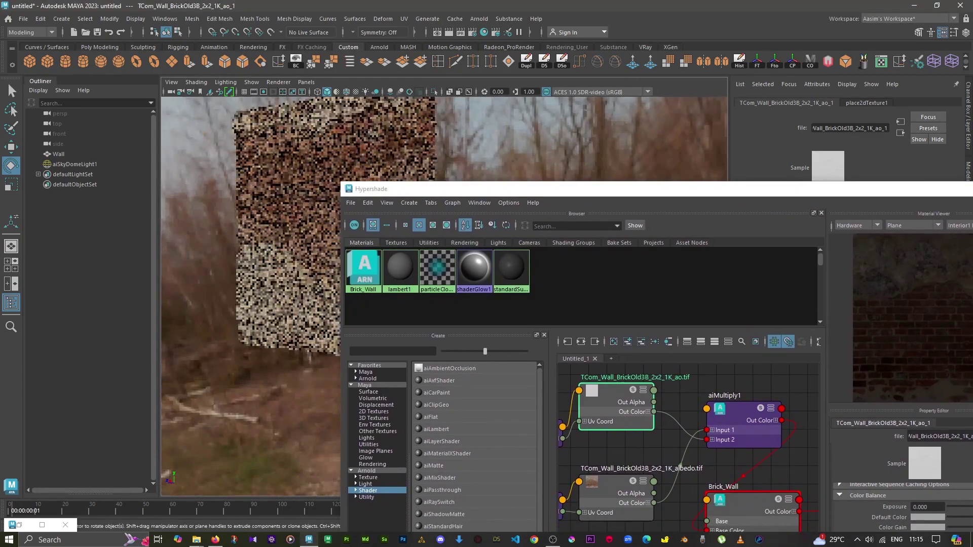
{"action": "mouse_move", "coordinate": [678, 191]}
{"action": "left_mouse_down"}
{"action": "mouse_move", "coordinate": [628, 121]}
{"action": "mouse_move", "coordinate": [647, 121]}
{"action": "left_mouse_up"}
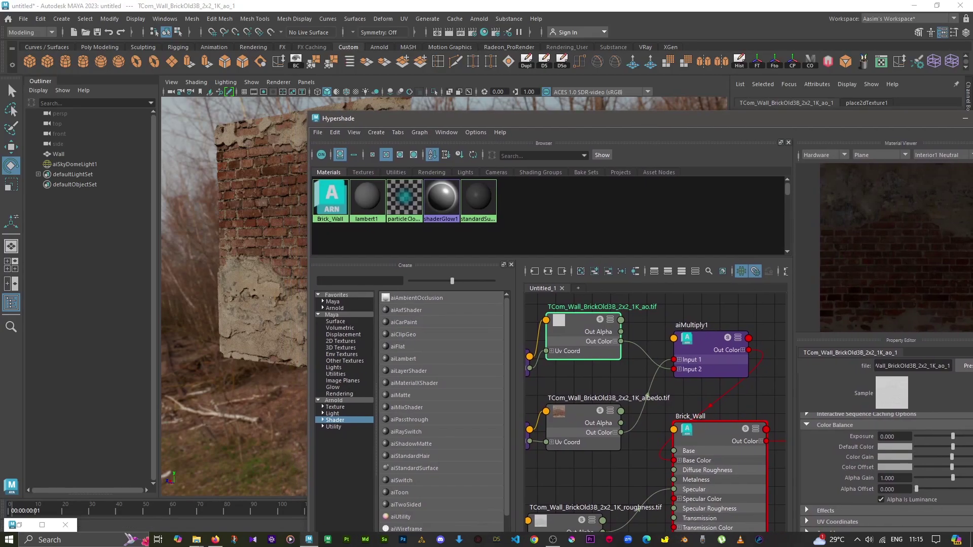
Set the ao texture's Color Gain to maximum and Color Offset to black, then minimize Hypershade
{"action": "left_click_drag", "start_coordinate": [952, 457], "coordinate": [918, 457]}
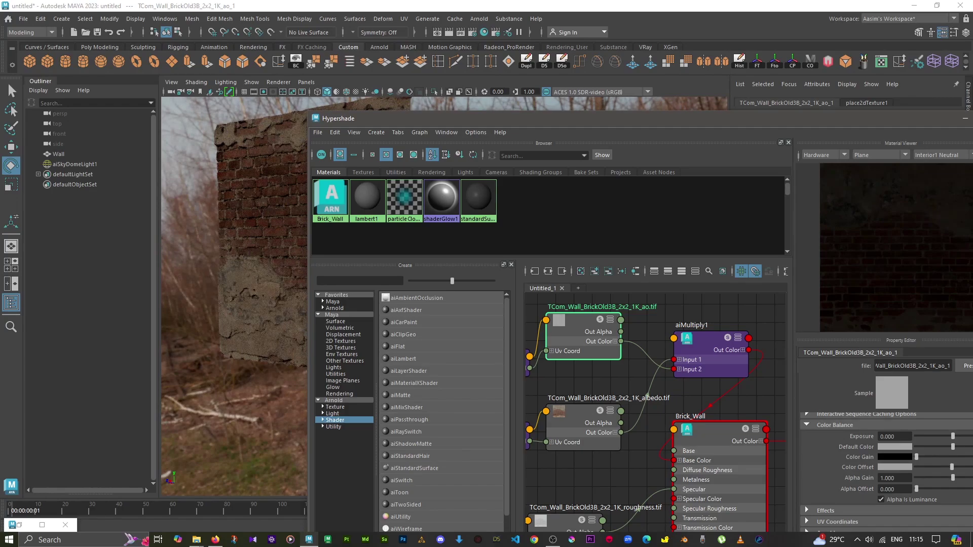
{"action": "key", "text": "ctrl+z"}
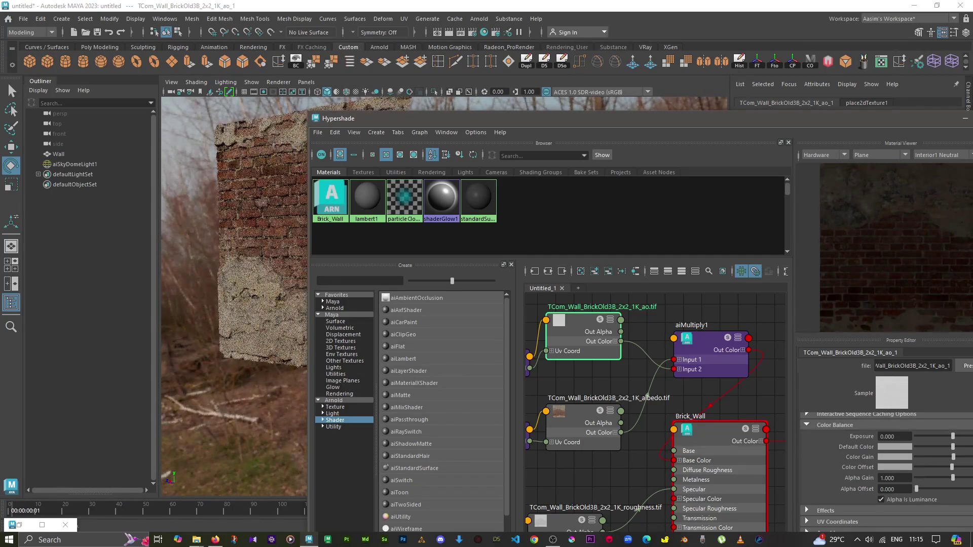
{"action": "left_click_drag", "start_coordinate": [751, 118], "coordinate": [540, 244]}
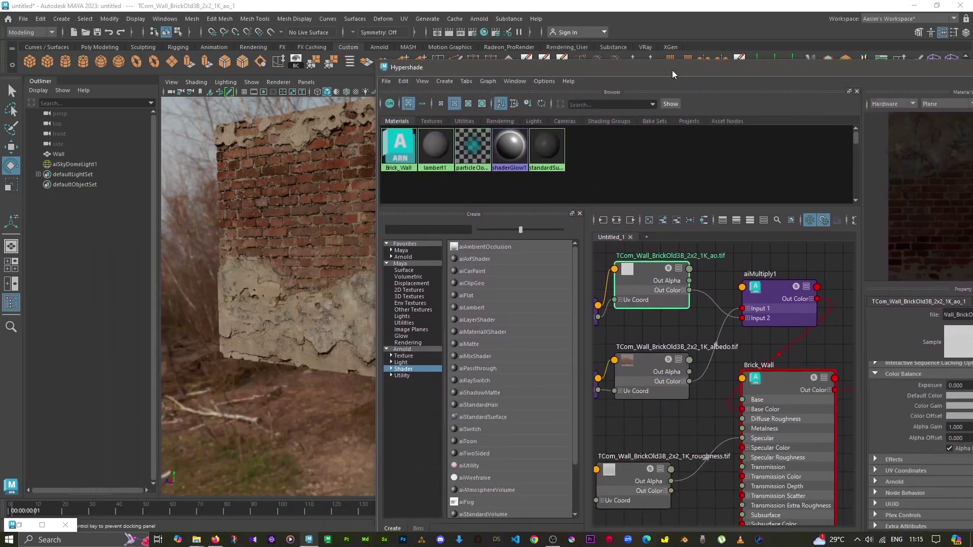
{"action": "left_click_drag", "start_coordinate": [394, 246], "coordinate": [515, 139]}
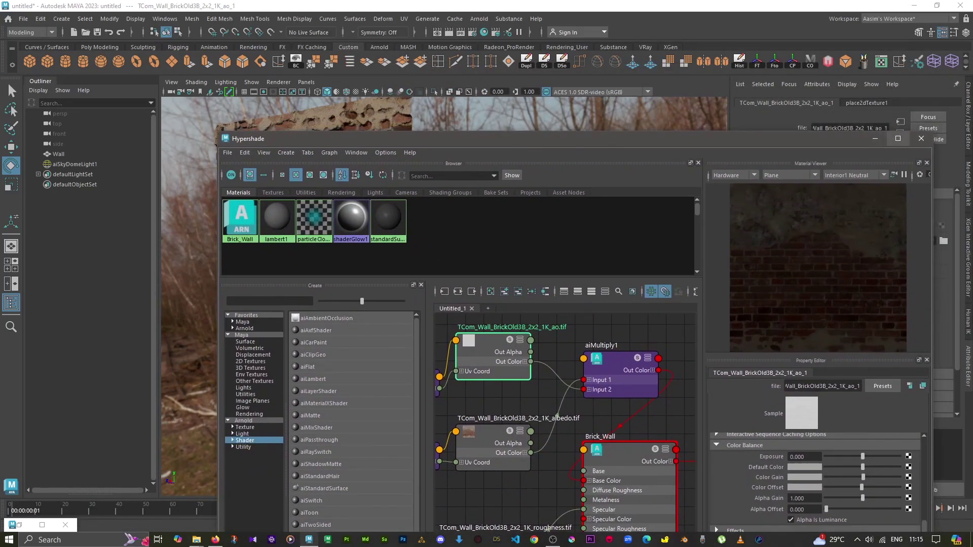
{"action": "left_click_drag", "start_coordinate": [863, 476], "coordinate": [899, 477]}
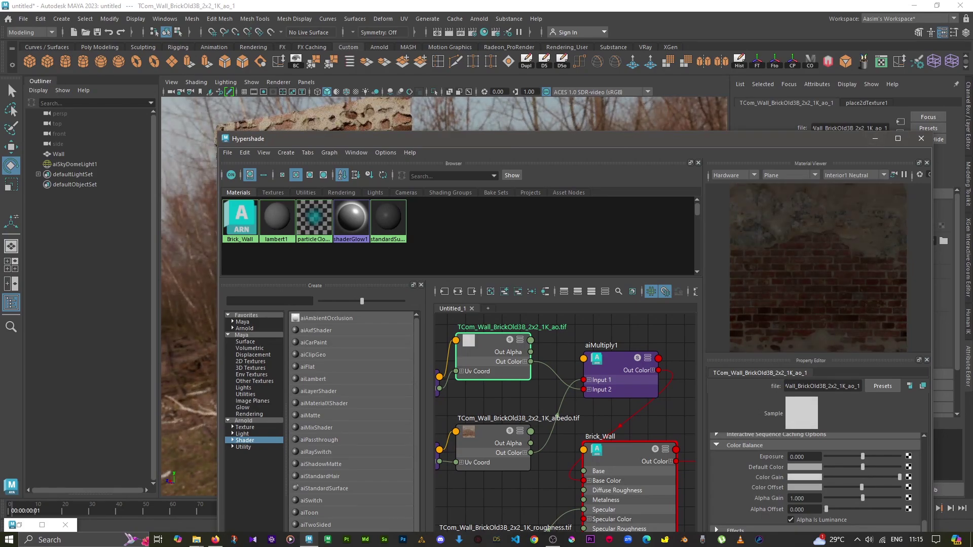
{"action": "left_click_drag", "start_coordinate": [861, 487], "coordinate": [826, 487]}
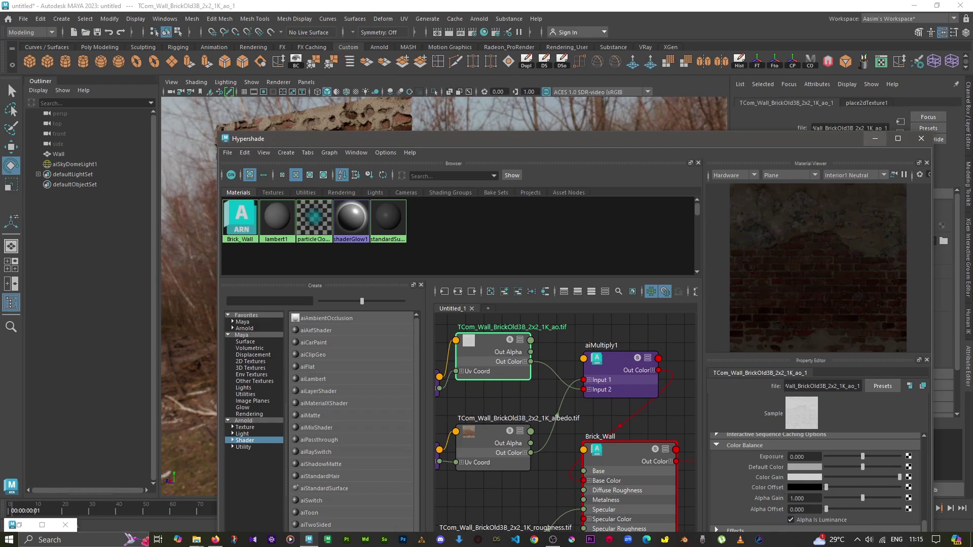
{"action": "left_click", "coordinate": [875, 138]}
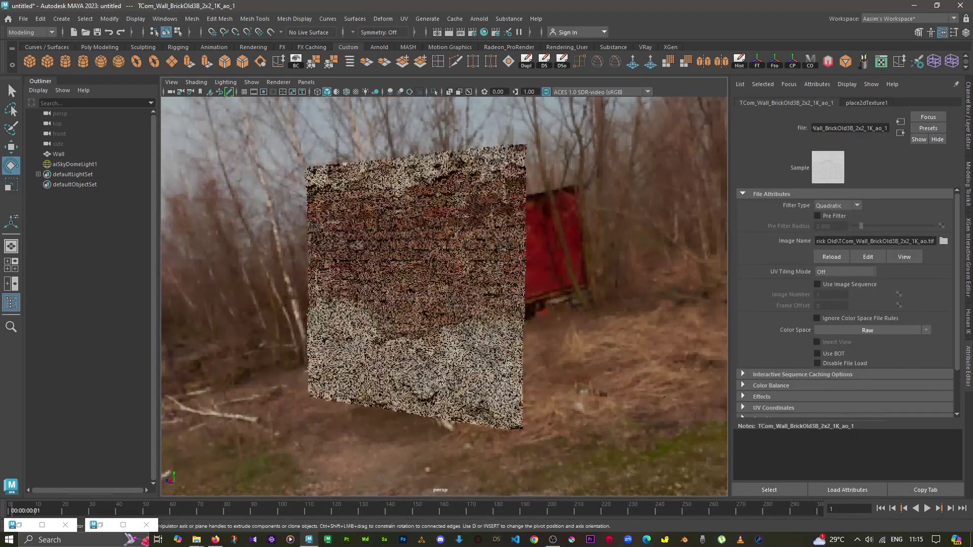
{"action": "scroll", "coordinate": [440, 284], "scroll_direction": "up", "scroll_amount": 2}
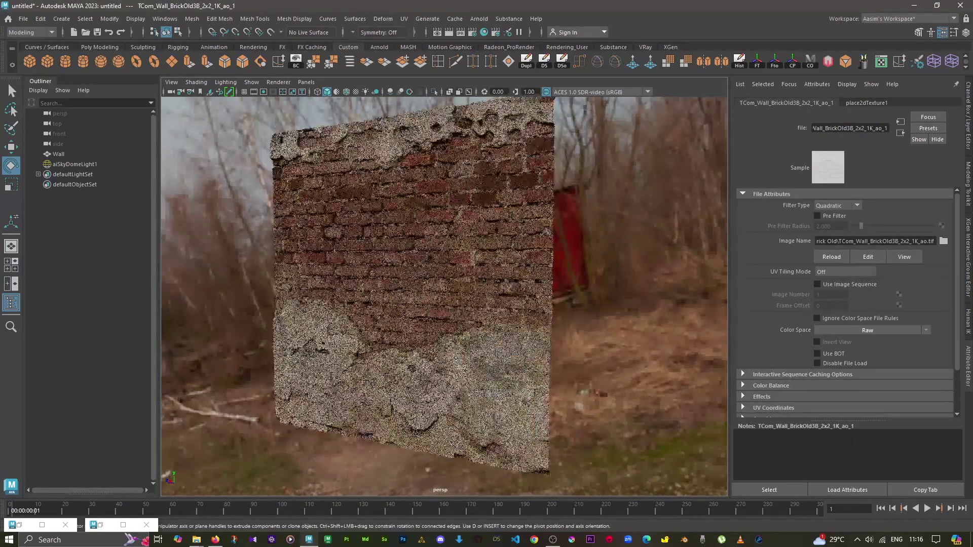
{"action": "left_click_drag", "start_coordinate": [456, 283], "coordinate": [436, 283], "text": "alt"}
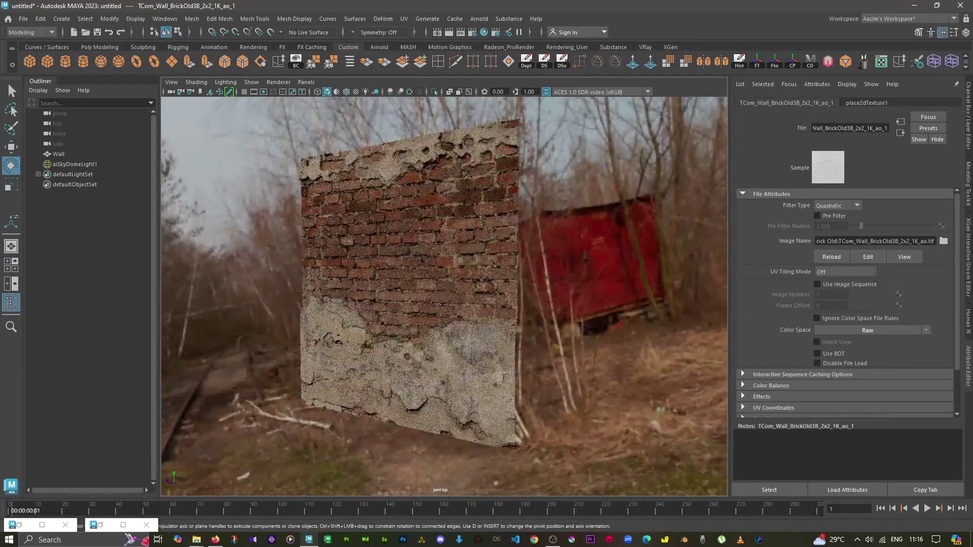
{"action": "mouse_move", "coordinate": [436, 284]}
{"action": "left_mouse_down", "text": "alt"}
{"action": "mouse_move", "coordinate": [477, 284]}
{"action": "mouse_move", "coordinate": [441, 284]}
{"action": "left_mouse_up", "text": "alt"}
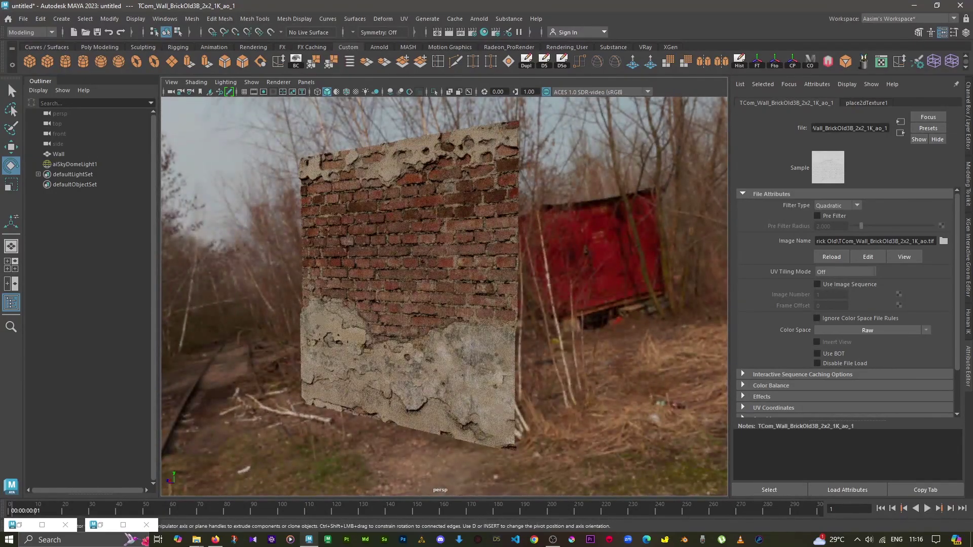